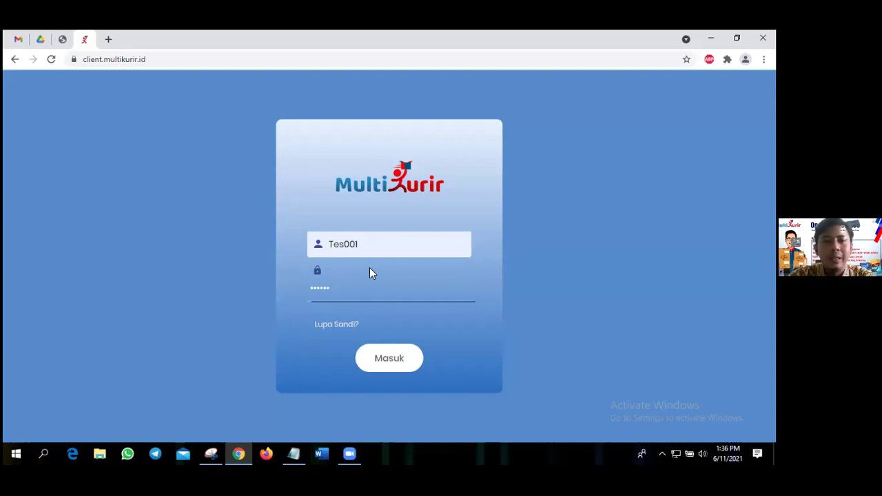
Log in to the agent account and load the dashboard showing a balance of 92,675.
{"action": "left_click", "coordinate": [388, 362]}
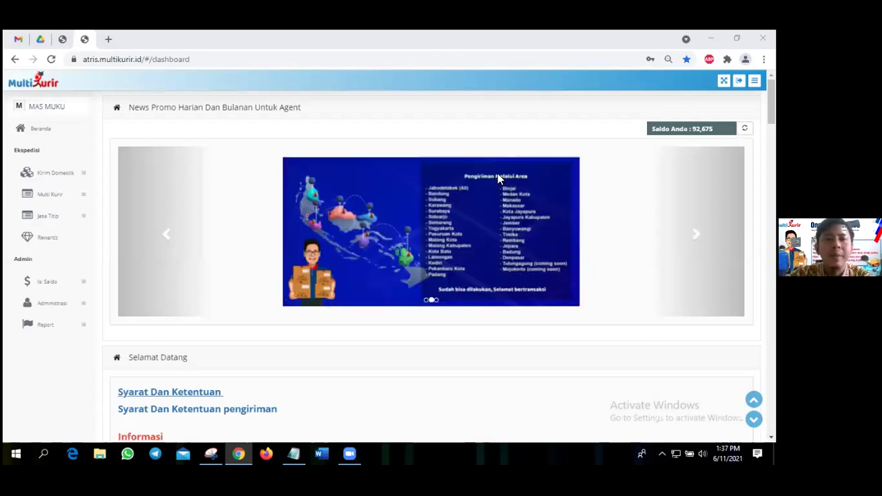
{"action": "scroll", "coordinate": [350, 207], "scroll_direction": "down", "scroll_amount": 3}
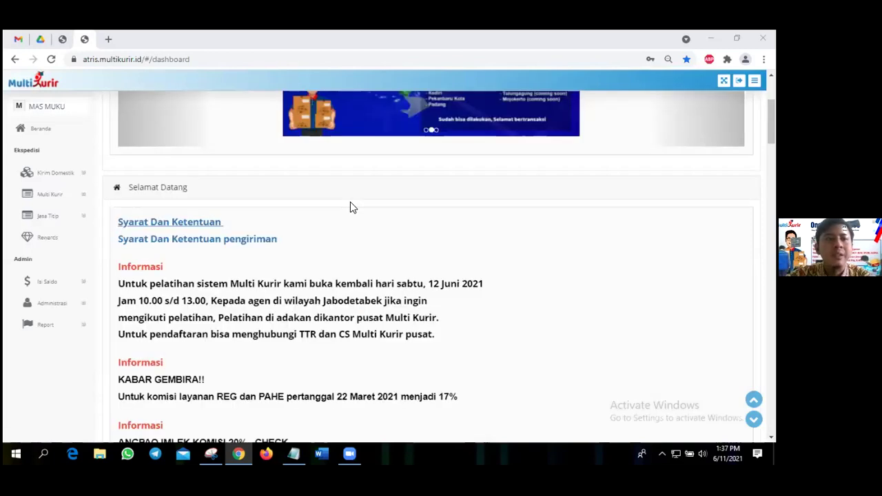
{"action": "scroll", "coordinate": [350, 207], "scroll_direction": "down", "scroll_amount": 1}
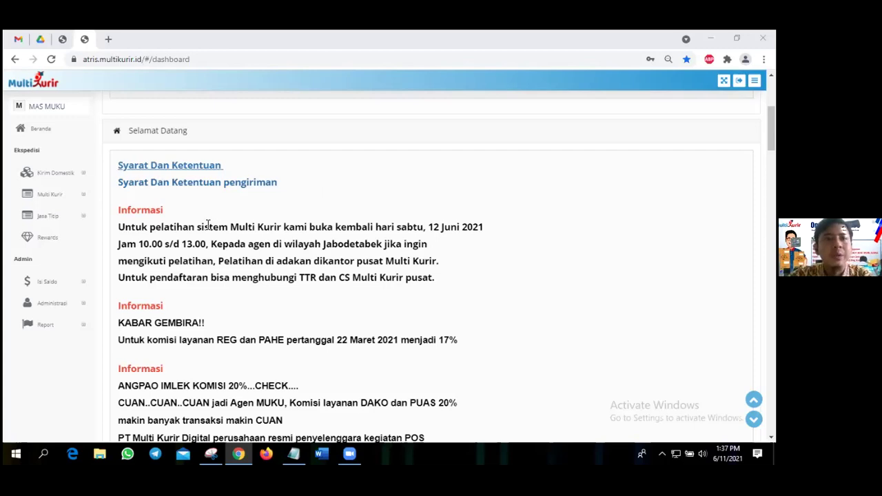
{"action": "scroll", "coordinate": [218, 200], "scroll_direction": "down", "scroll_amount": 1}
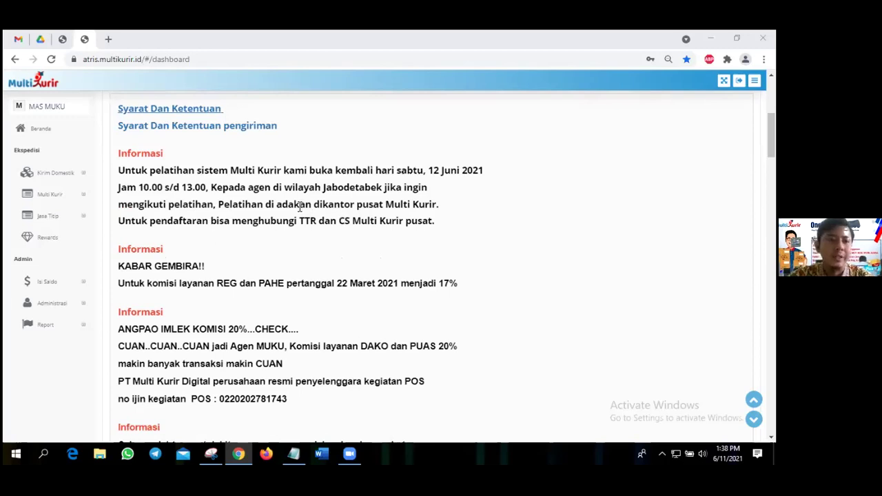
{"action": "scroll", "coordinate": [204, 197], "scroll_direction": "down", "scroll_amount": 2}
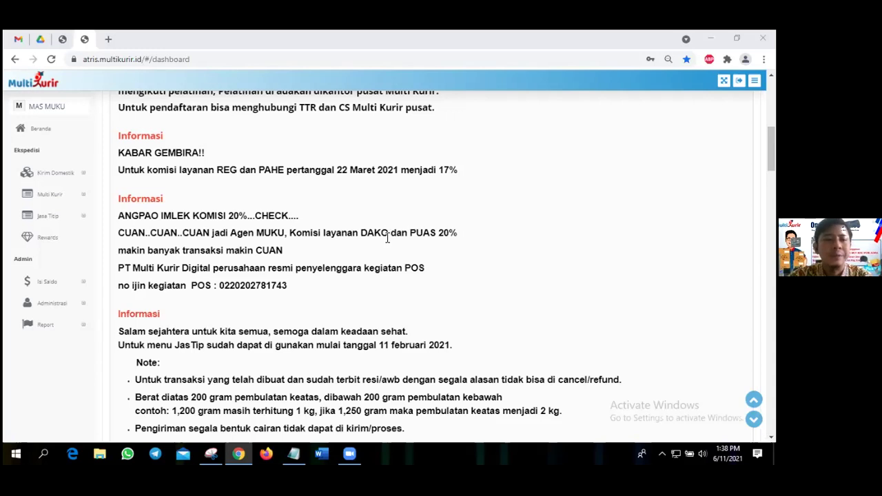
{"action": "scroll", "coordinate": [369, 227], "scroll_direction": "down", "scroll_amount": 3}
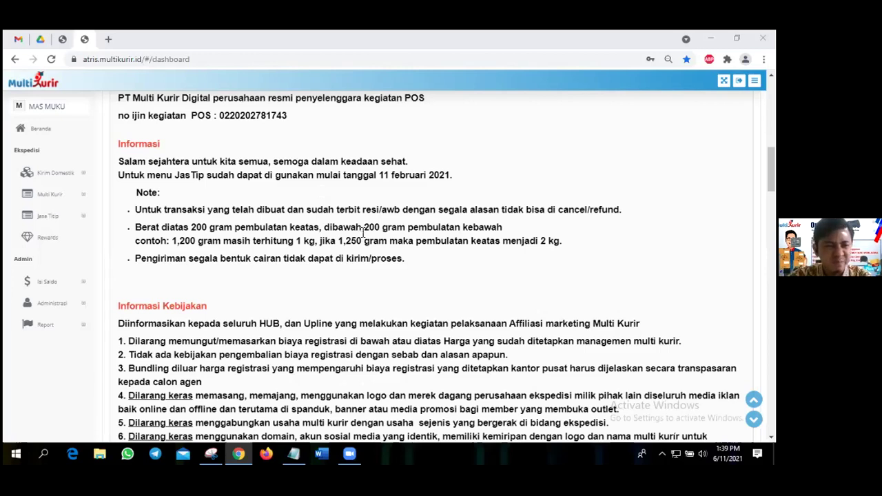
{"action": "scroll", "coordinate": [362, 236], "scroll_direction": "down", "scroll_amount": 4}
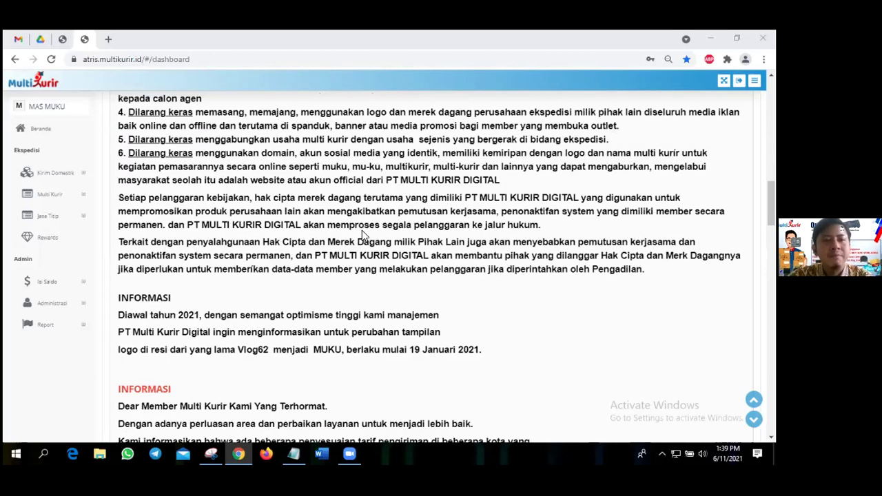
{"action": "scroll", "coordinate": [363, 235], "scroll_direction": "down", "scroll_amount": 1}
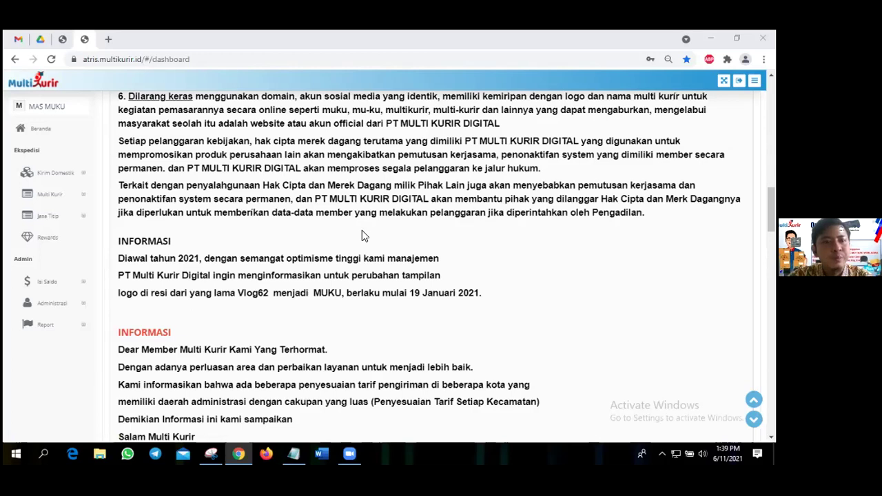
{"action": "scroll", "coordinate": [363, 235], "scroll_direction": "down", "scroll_amount": 5}
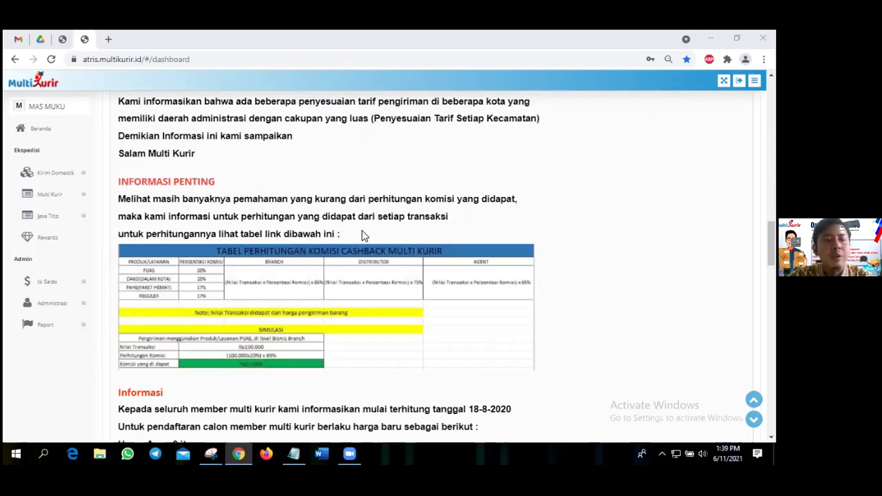
{"action": "scroll", "coordinate": [363, 235], "scroll_direction": "down", "scroll_amount": 1}
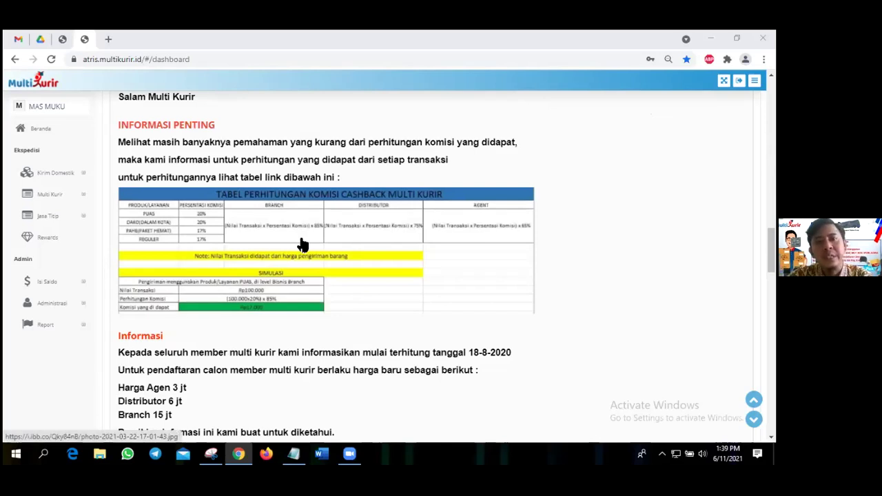
{"action": "scroll", "coordinate": [191, 256], "scroll_direction": "down", "scroll_amount": 1}
{"action": "scroll", "coordinate": [167, 231], "scroll_direction": "up", "scroll_amount": 1}
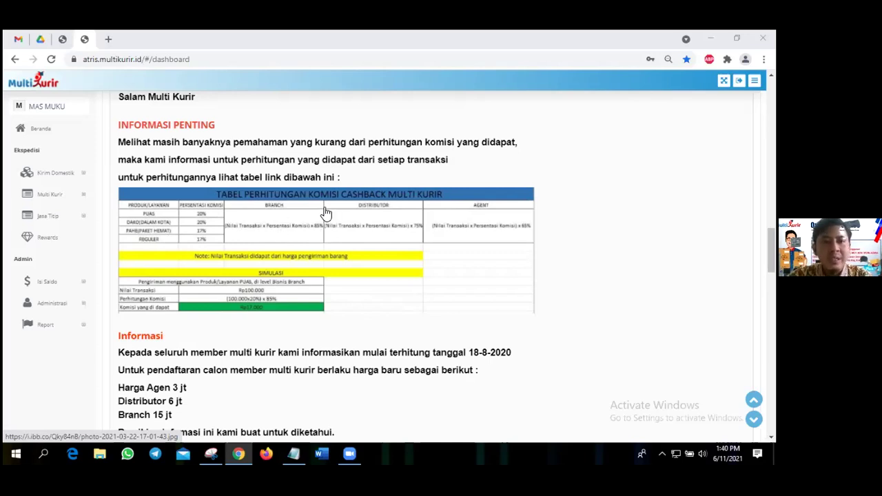
{"action": "scroll", "coordinate": [389, 225], "scroll_direction": "down", "scroll_amount": 1}
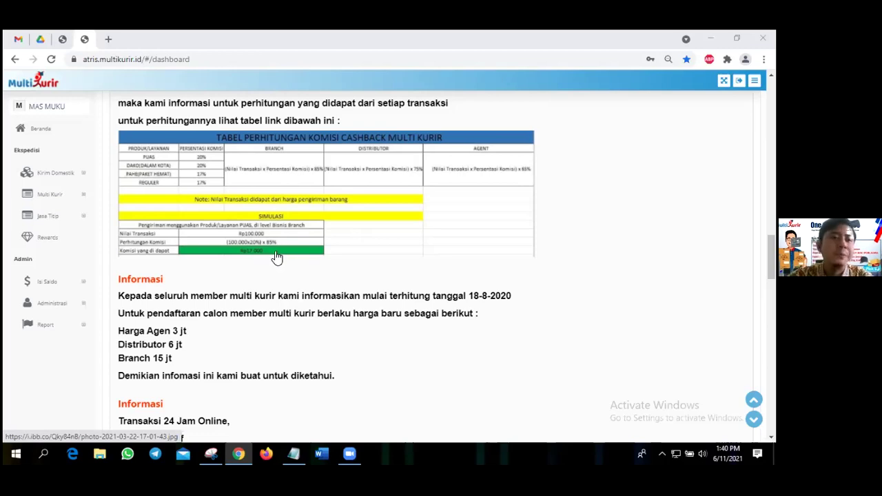
{"action": "scroll", "coordinate": [277, 257], "scroll_direction": "down", "scroll_amount": 3}
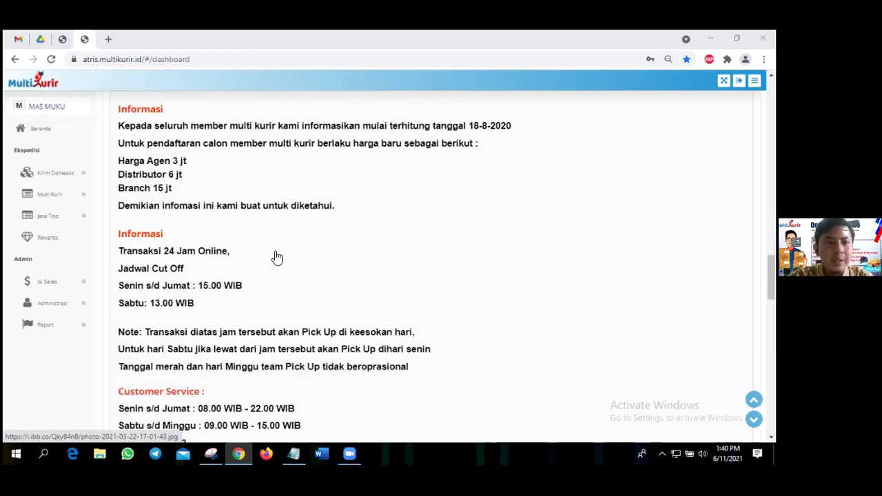
{"action": "scroll", "coordinate": [248, 210], "scroll_direction": "down", "scroll_amount": 2}
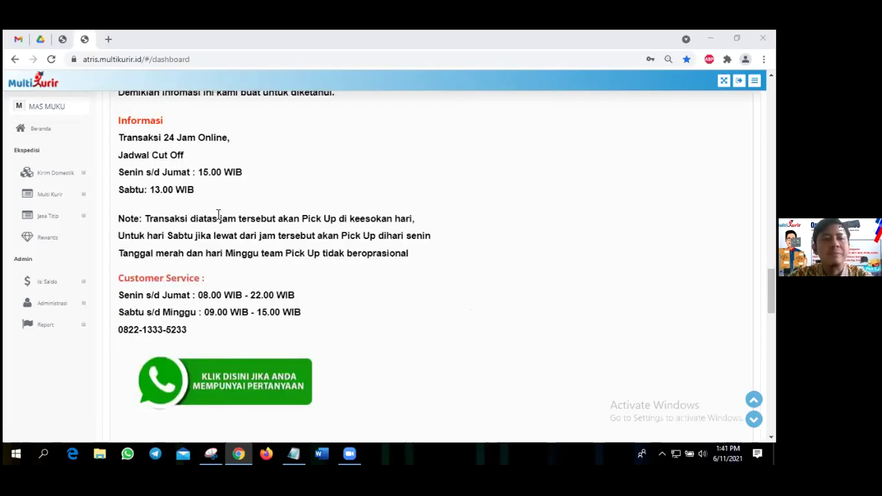
{"action": "scroll", "coordinate": [243, 226], "scroll_direction": "up", "scroll_amount": 1}
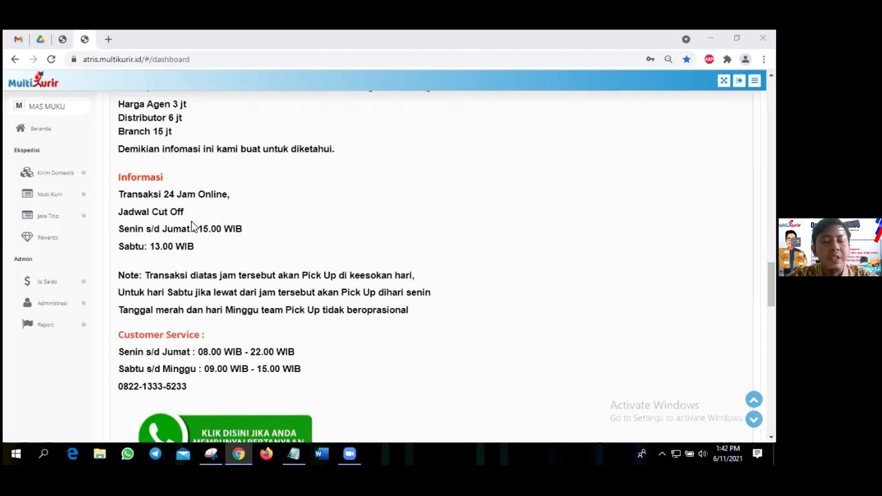
{"action": "scroll", "coordinate": [193, 226], "scroll_direction": "down", "scroll_amount": 3}
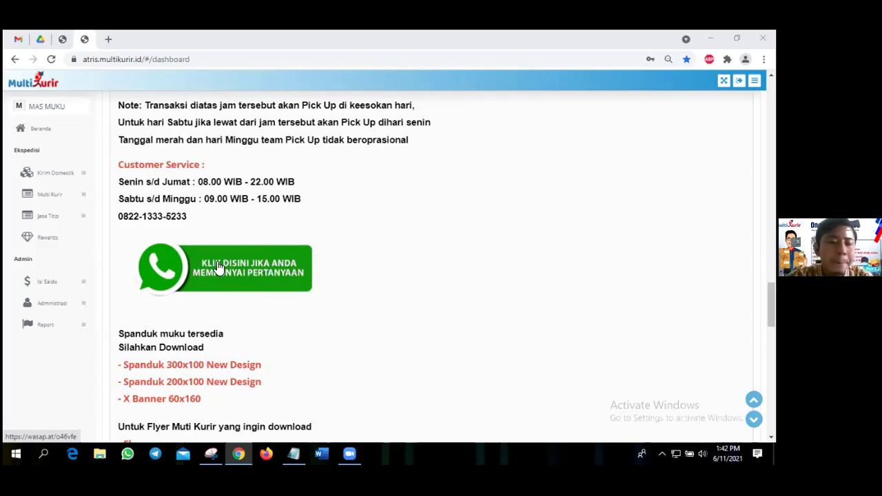
{"action": "scroll", "coordinate": [320, 270], "scroll_direction": "down", "scroll_amount": 3}
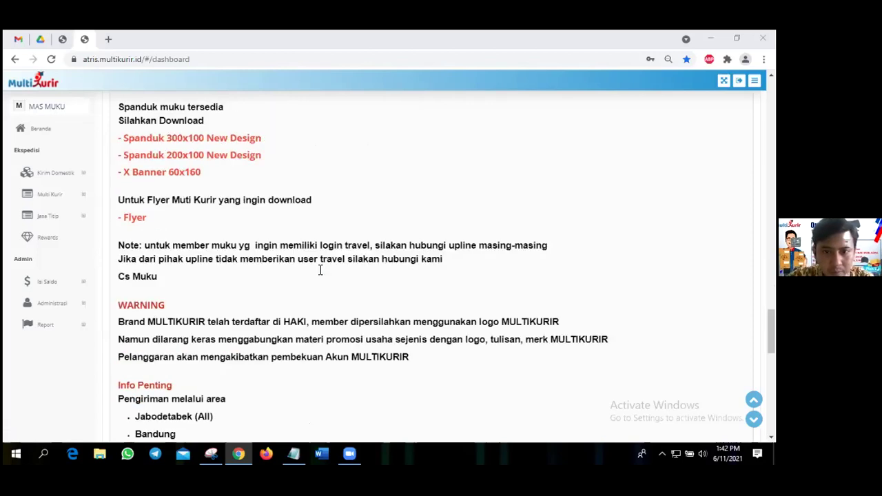
{"action": "scroll", "coordinate": [341, 241], "scroll_direction": "down", "scroll_amount": 1}
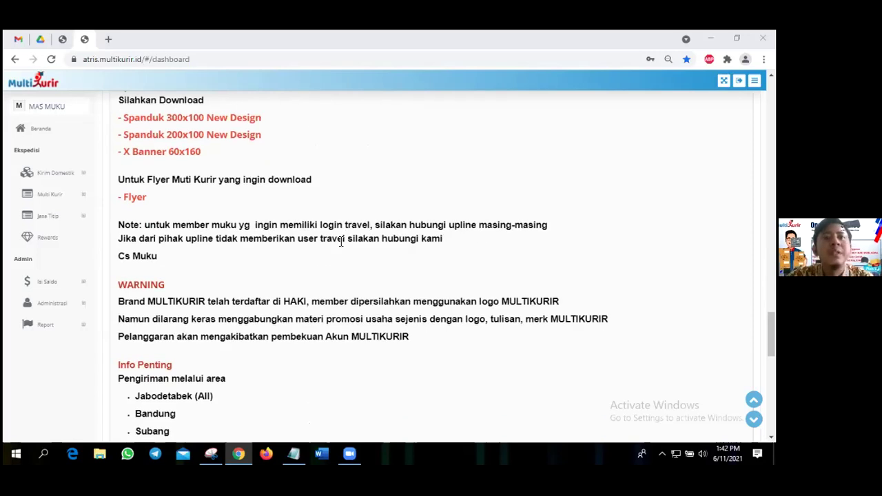
{"action": "scroll", "coordinate": [296, 248], "scroll_direction": "down", "scroll_amount": 3}
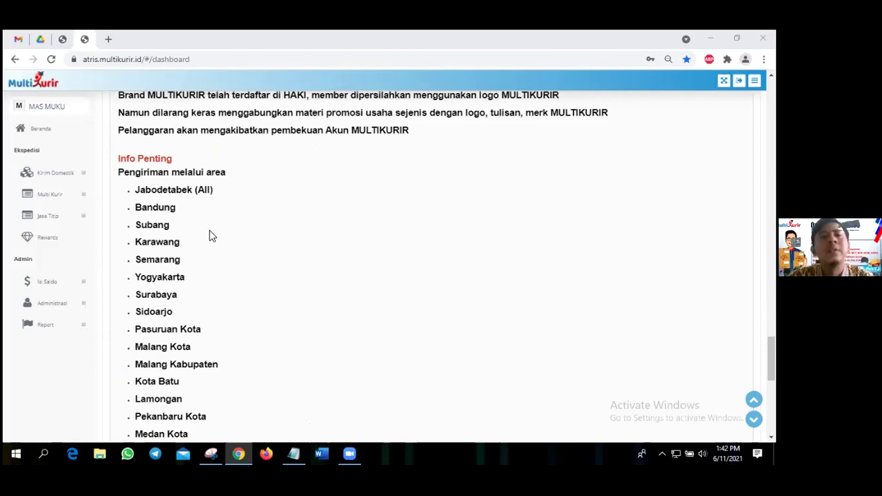
{"action": "scroll", "coordinate": [212, 236], "scroll_direction": "down", "scroll_amount": 1}
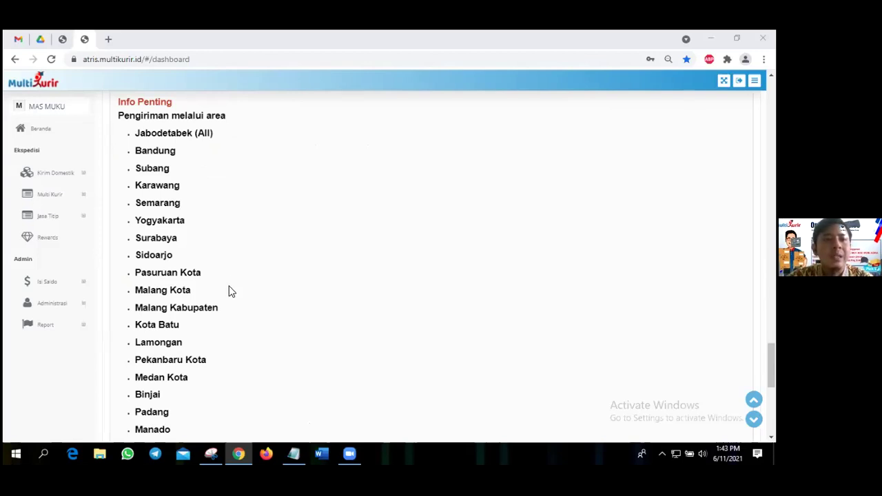
{"action": "scroll", "coordinate": [231, 289], "scroll_direction": "down", "scroll_amount": 2}
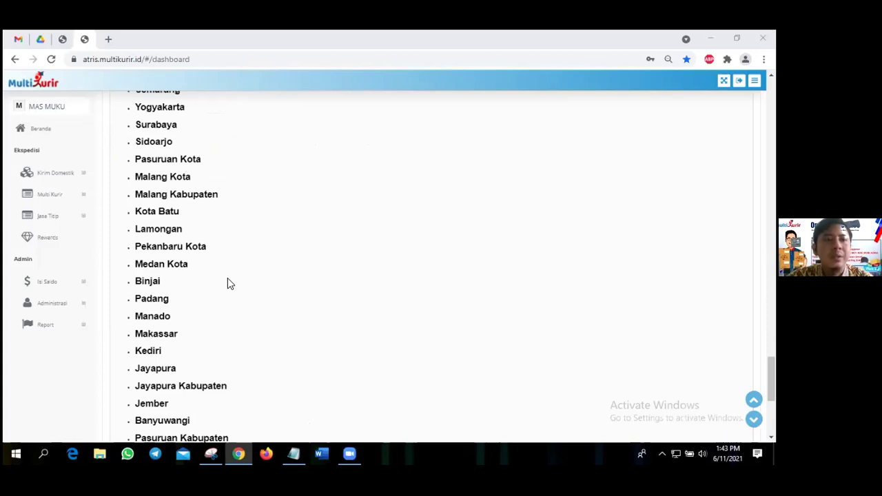
{"action": "scroll", "coordinate": [230, 282], "scroll_direction": "down", "scroll_amount": 2}
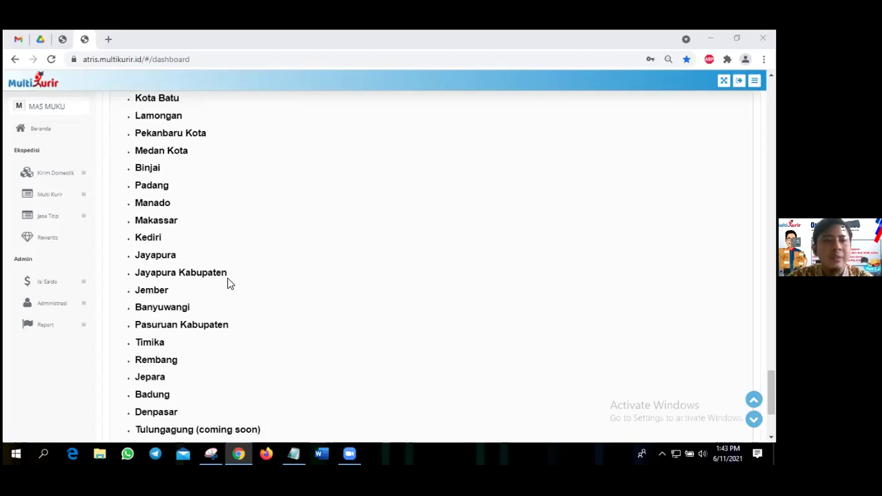
{"action": "scroll", "coordinate": [228, 283], "scroll_direction": "down", "scroll_amount": 1}
{"action": "scroll", "coordinate": [228, 282], "scroll_direction": "down", "scroll_amount": 1}
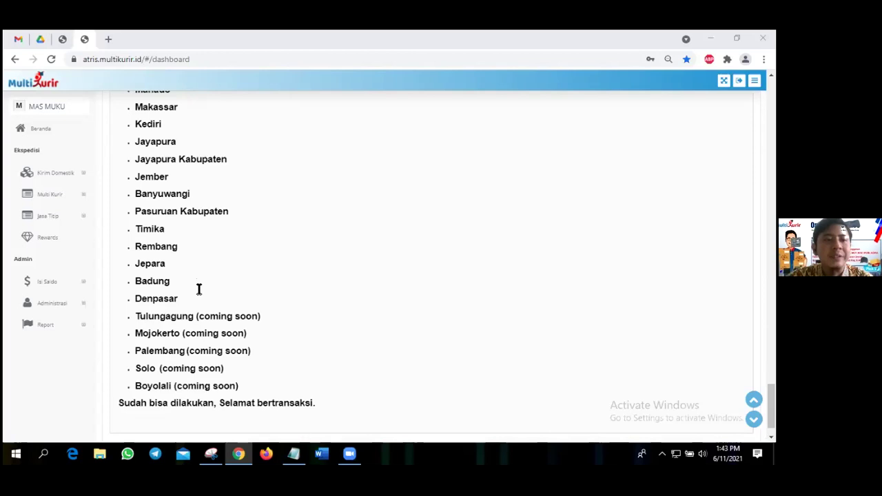
{"action": "scroll", "coordinate": [196, 289], "scroll_direction": "down", "scroll_amount": 1}
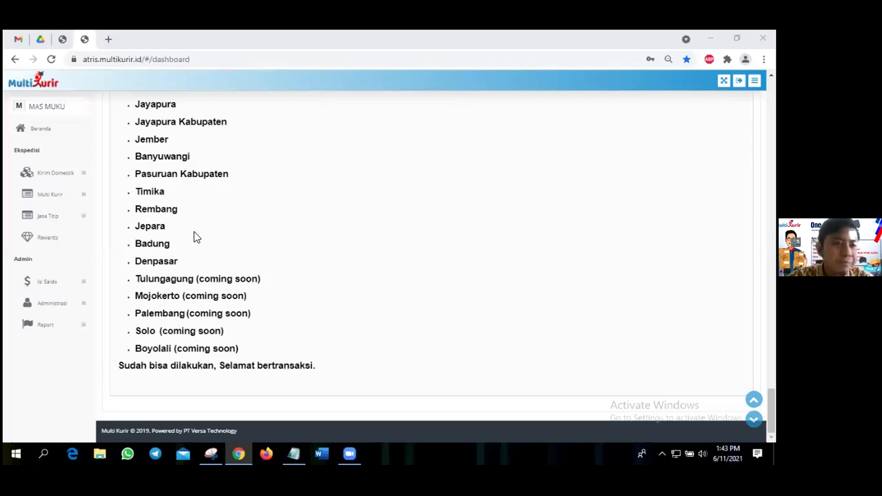
{"action": "scroll", "coordinate": [44, 171], "scroll_direction": "up", "scroll_amount": 10}
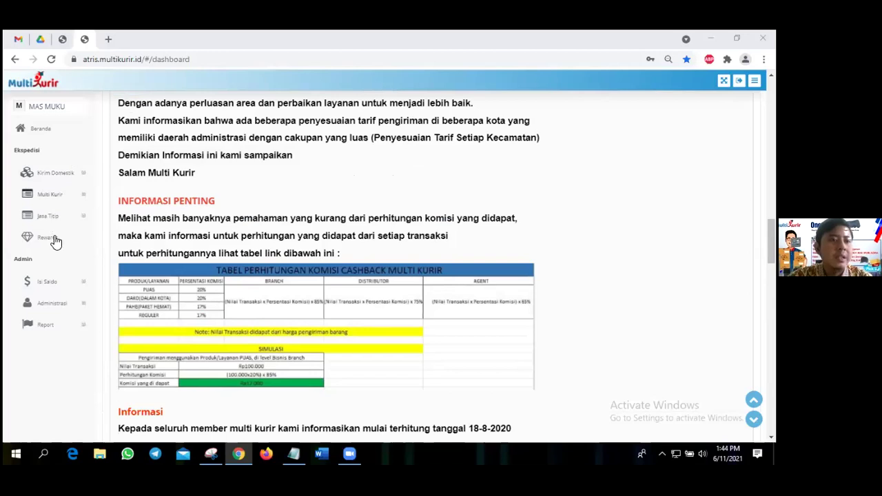
Expand Kirim Domestik in the sidebar and open the Pesan & Cek Resi page.
{"action": "left_click", "coordinate": [59, 177]}
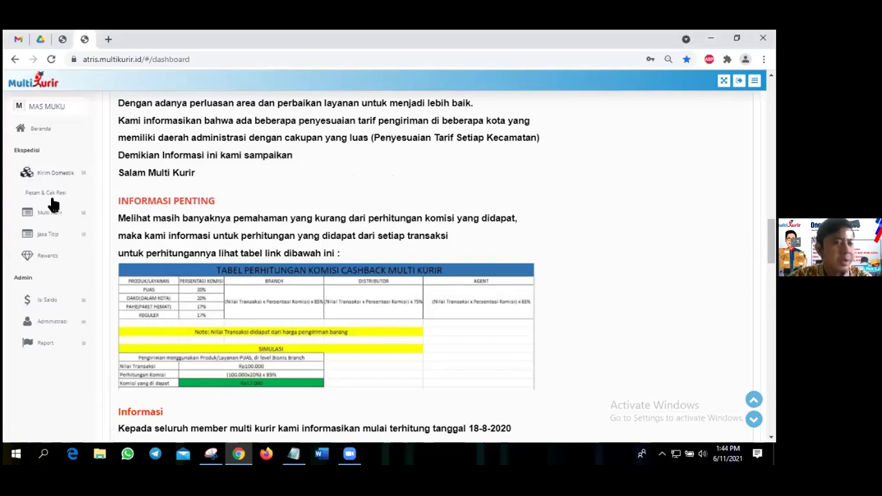
{"action": "left_click", "coordinate": [55, 200]}
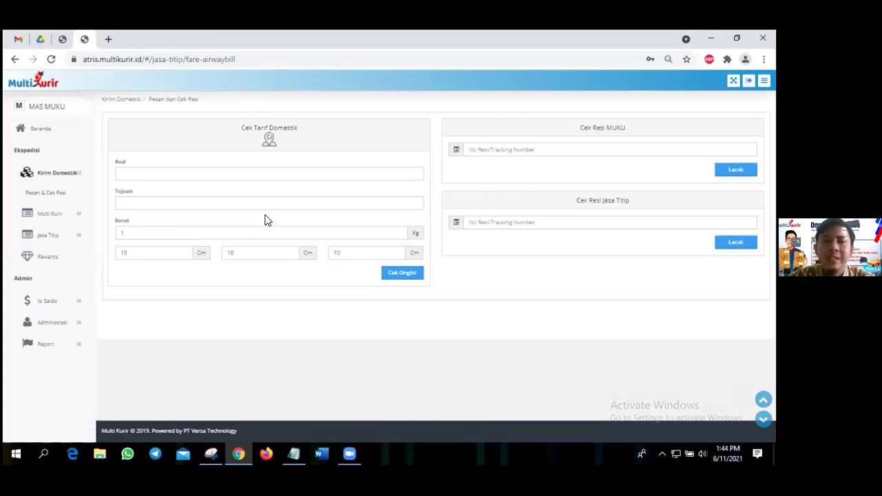
Set the rate-check origin to Gambir, Kota Jakarta Pusat.
{"action": "left_click", "coordinate": [200, 174]}
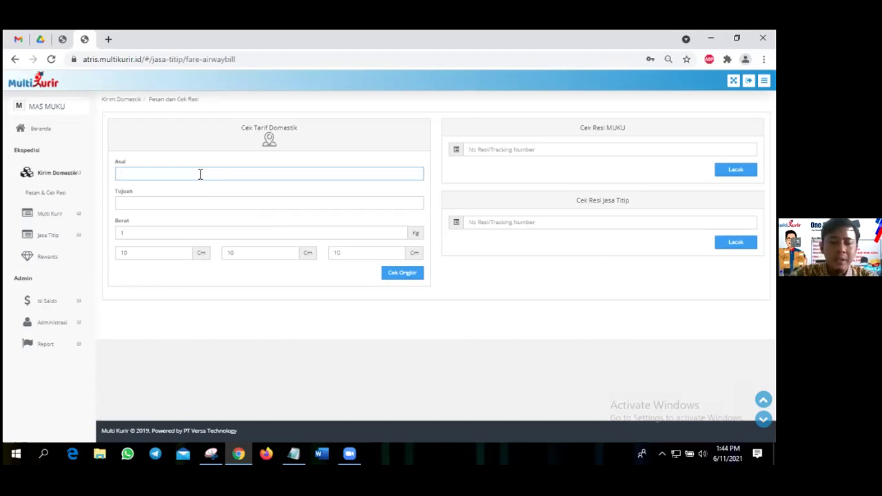
{"action": "type", "text": "gam"}
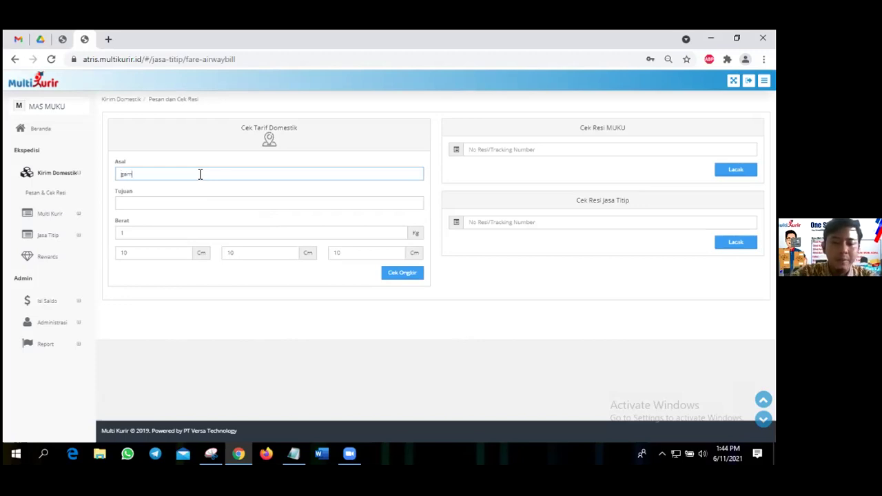
{"action": "type", "text": "bir"}
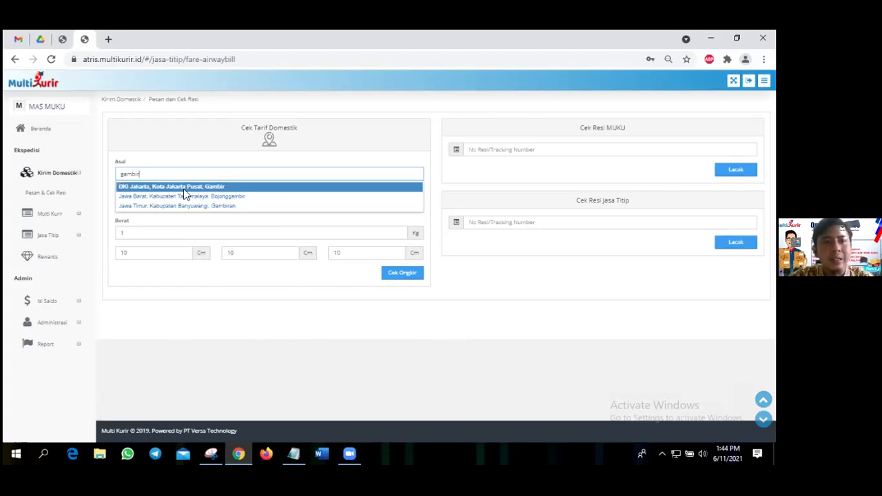
{"action": "key", "text": "Return"}
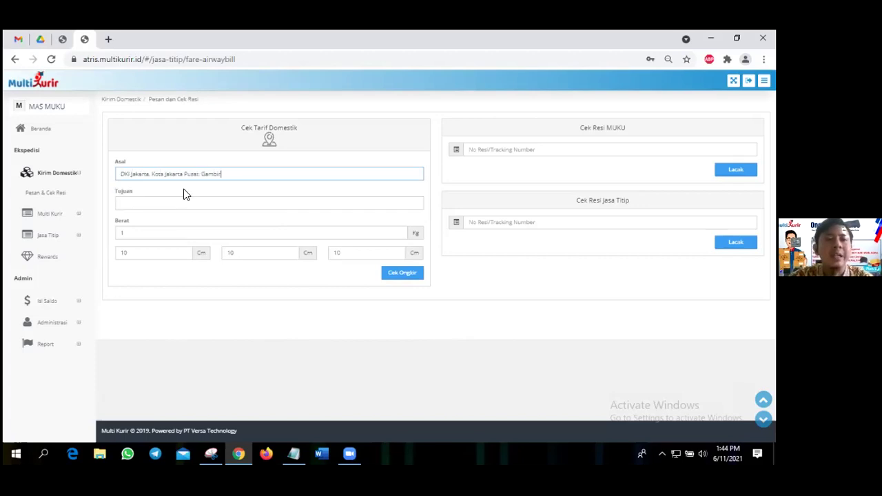
Search for ciracas and choose Ciracas, Jakarta Timur as the destination.
{"action": "key", "text": "Tab"}
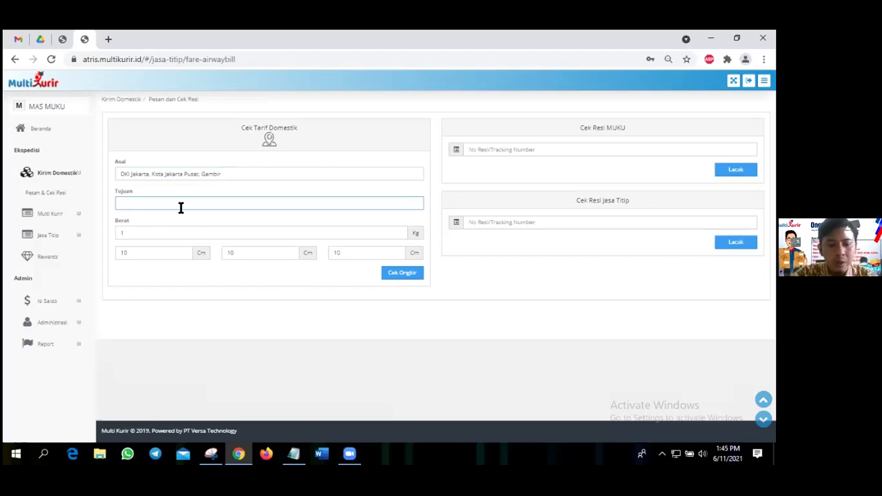
{"action": "type", "text": "dki"}
{"action": "type", "text": "a"}
{"action": "type", "text": "ca"}
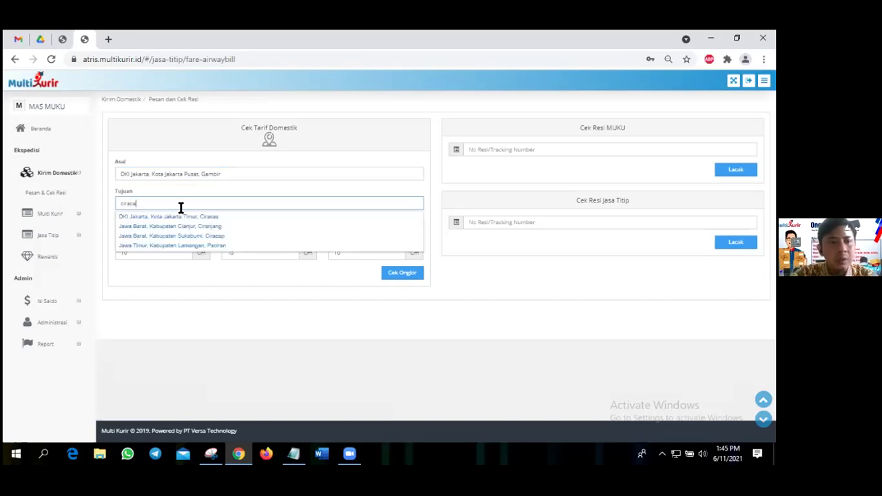
{"action": "type", "text": "r"}
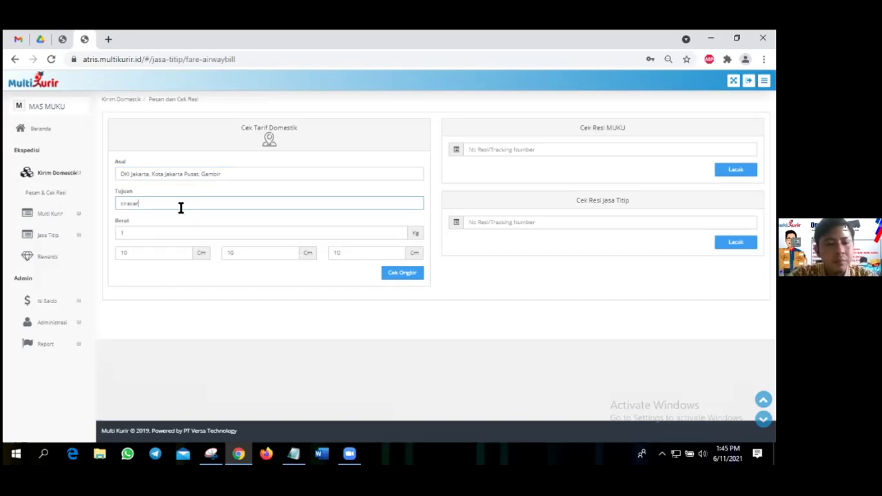
{"action": "key", "text": "BackSpace"}
{"action": "type", "text": "s"}
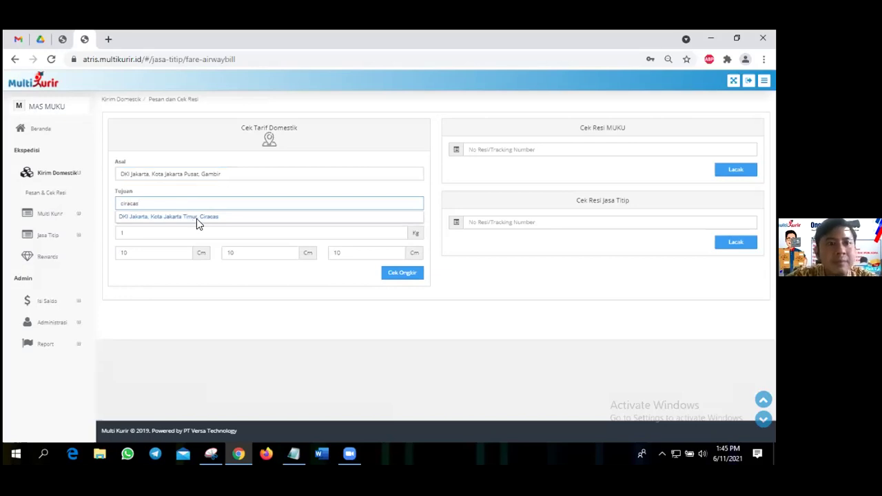
{"action": "left_click", "coordinate": [152, 217]}
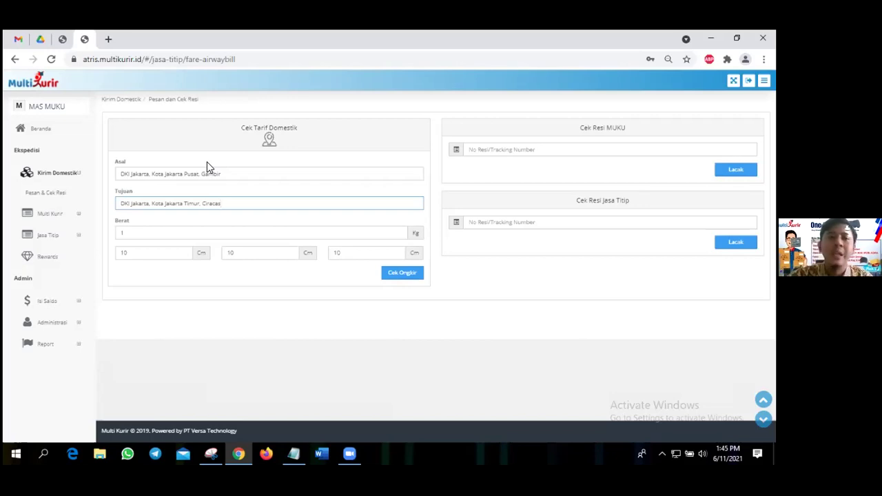
Keep the 1 kg, 10×10×10 cm package and calculate Gambir–Ciracas shipping rates.
{"action": "left_click", "coordinate": [173, 227]}
{"action": "left_click", "coordinate": [313, 259]}
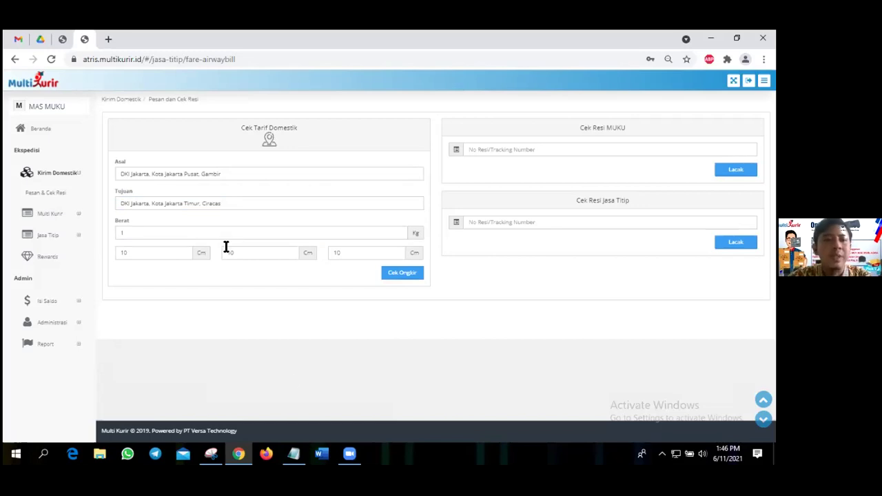
{"action": "left_click", "coordinate": [399, 274]}
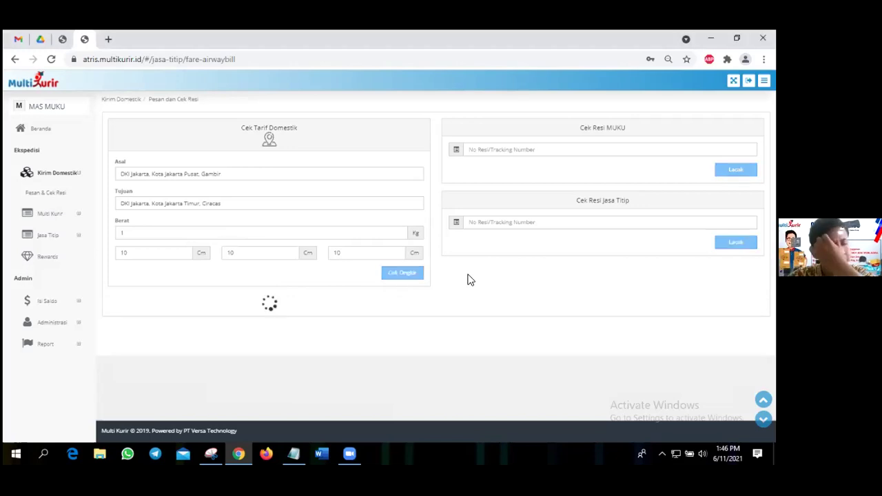
Scroll through the MUKU, SICEPAT and JASTIP rate results, from MUKU DAKO 8.000 to JASTIP 9.500–10.000.
{"action": "scroll", "coordinate": [467, 280], "scroll_direction": "down", "scroll_amount": 3}
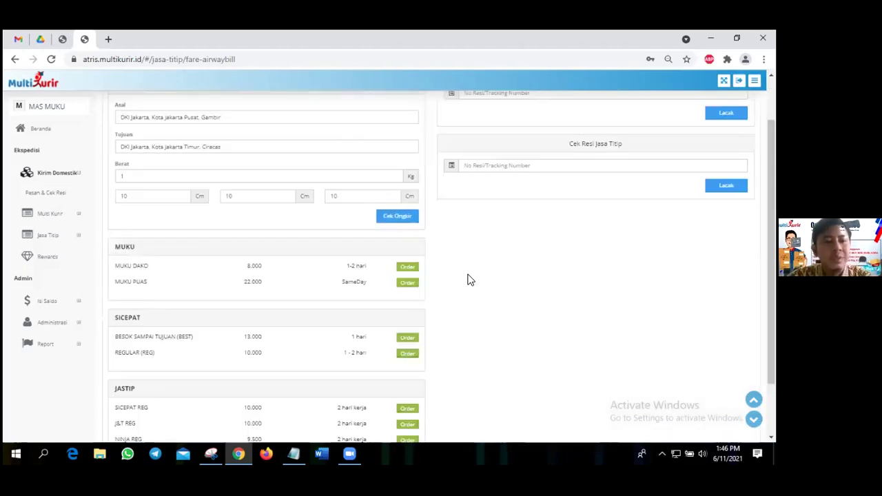
{"action": "scroll", "coordinate": [467, 281], "scroll_direction": "up", "scroll_amount": 2}
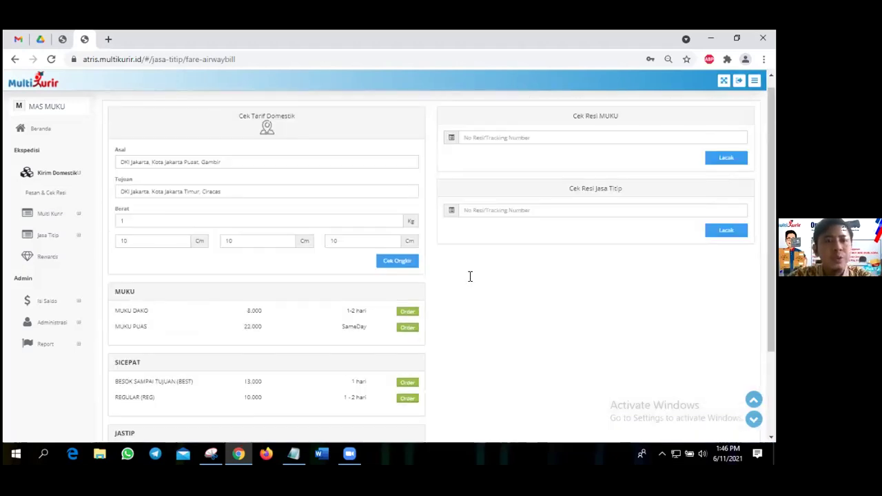
{"action": "scroll", "coordinate": [297, 190], "scroll_direction": "down", "scroll_amount": 2}
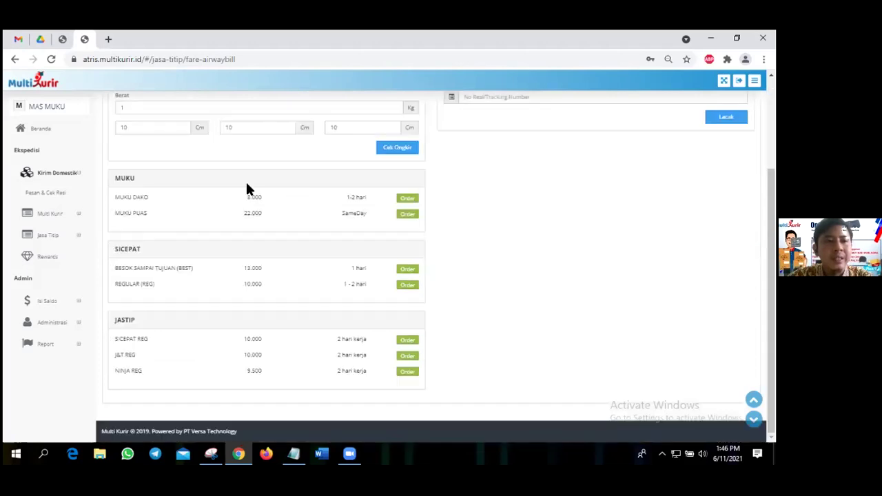
{"action": "scroll", "coordinate": [177, 221], "scroll_direction": "up", "scroll_amount": 1}
{"action": "scroll", "coordinate": [139, 328], "scroll_direction": "down", "scroll_amount": 1}
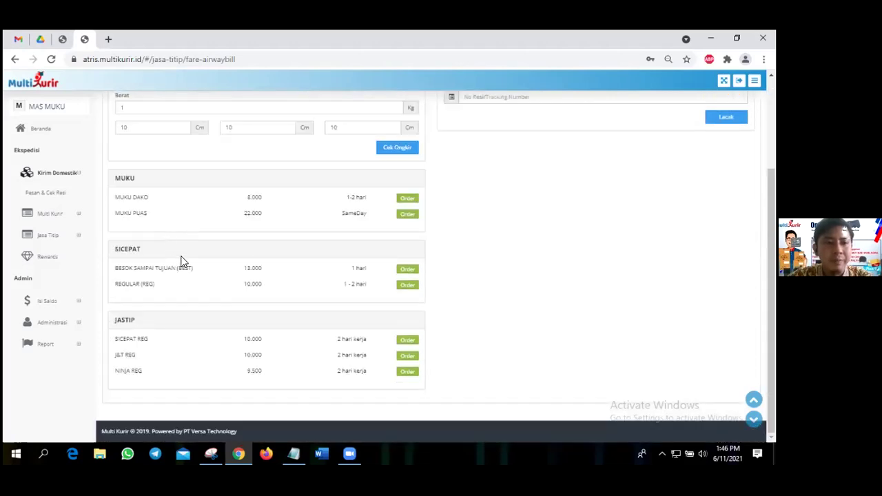
{"action": "scroll", "coordinate": [183, 259], "scroll_direction": "up", "scroll_amount": 1}
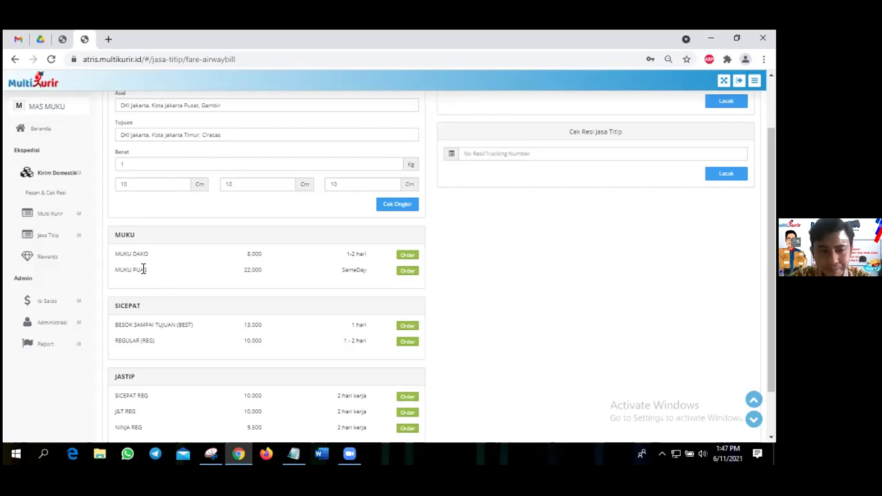
{"action": "scroll", "coordinate": [202, 283], "scroll_direction": "down", "scroll_amount": 2}
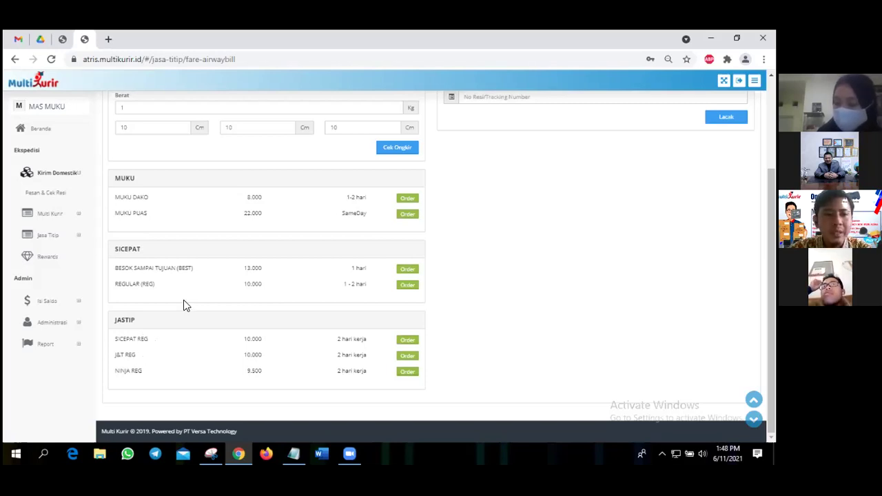
{"action": "scroll", "coordinate": [183, 305], "scroll_direction": "up", "scroll_amount": 1}
{"action": "scroll", "coordinate": [183, 303], "scroll_direction": "down", "scroll_amount": 1}
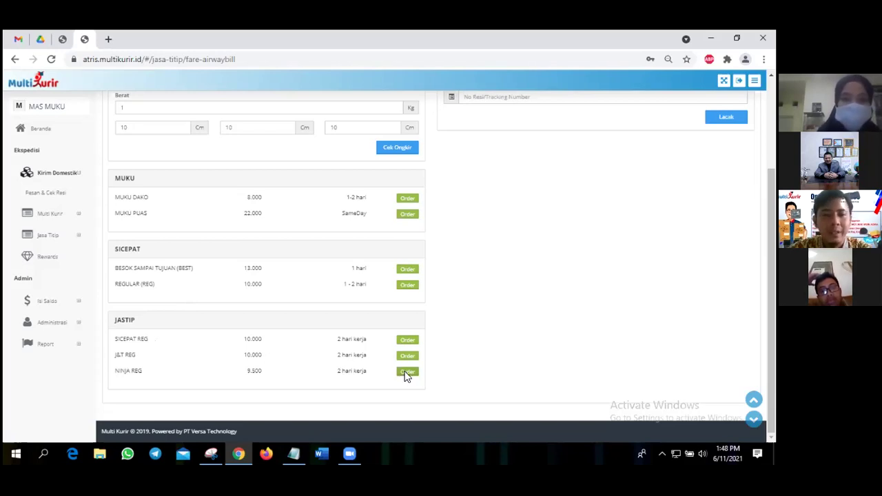
{"action": "left_click", "coordinate": [406, 372]}
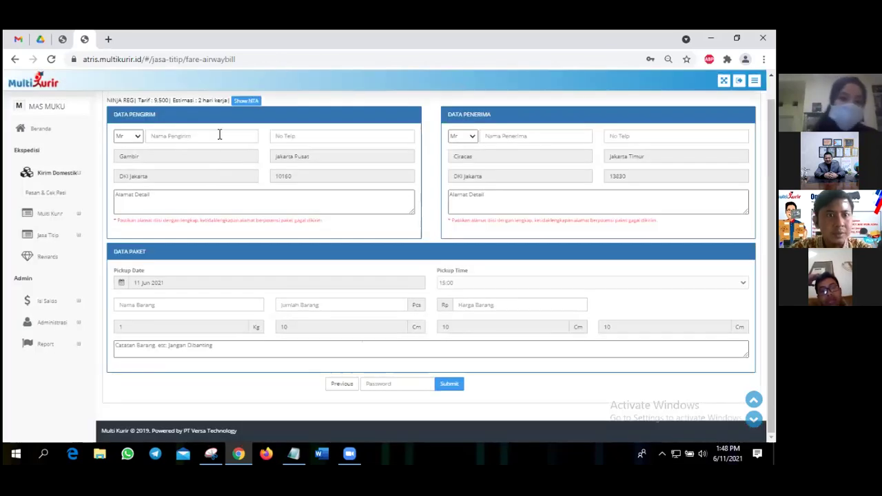
Fill in the sender's name, phone number and detailed street address on the order form.
{"action": "type", "text": "i"}
{"action": "left_click", "coordinate": [210, 160]}
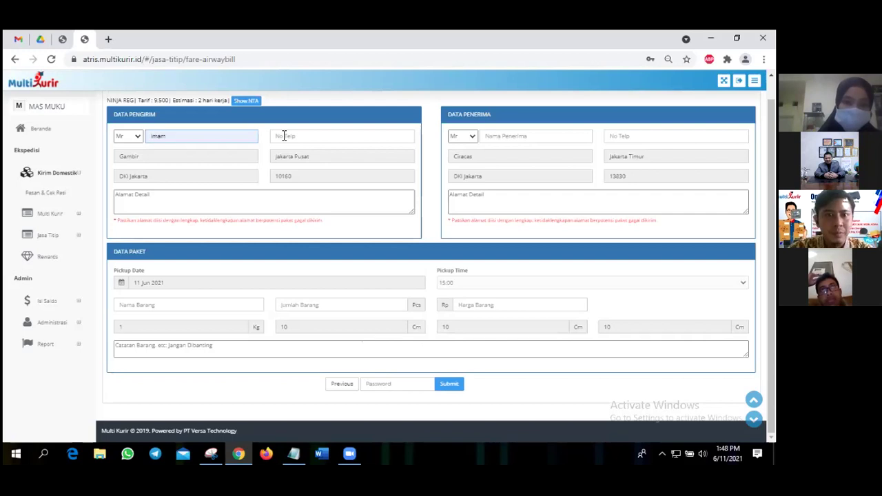
{"action": "left_click", "coordinate": [284, 136]}
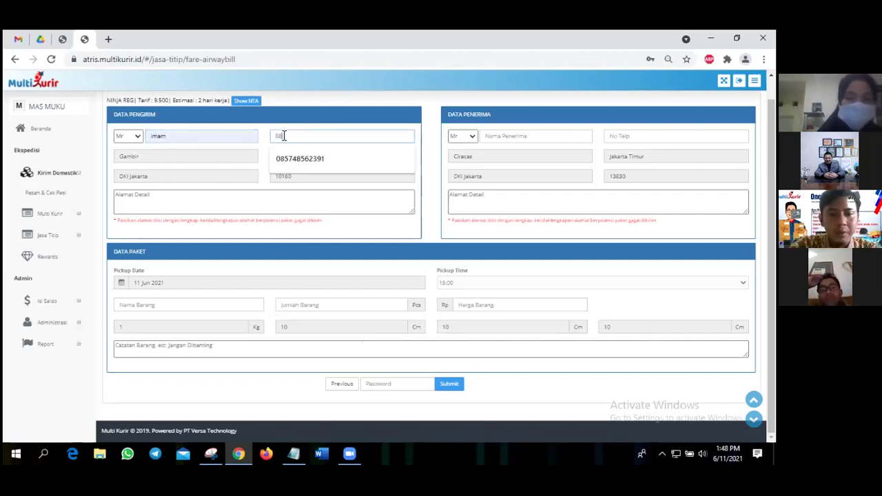
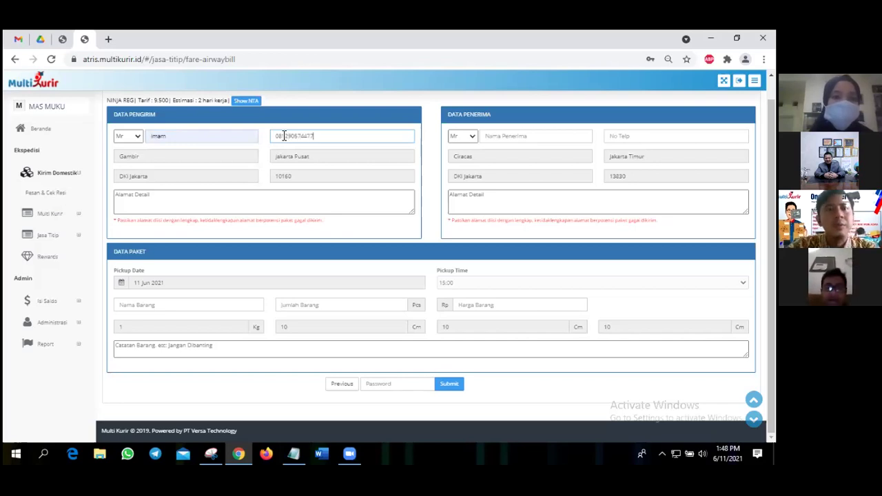
{"action": "left_click", "coordinate": [277, 198]}
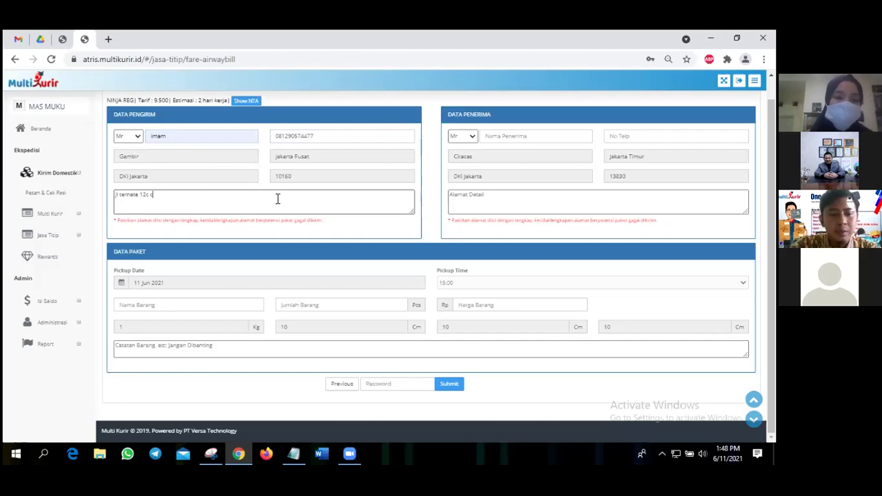
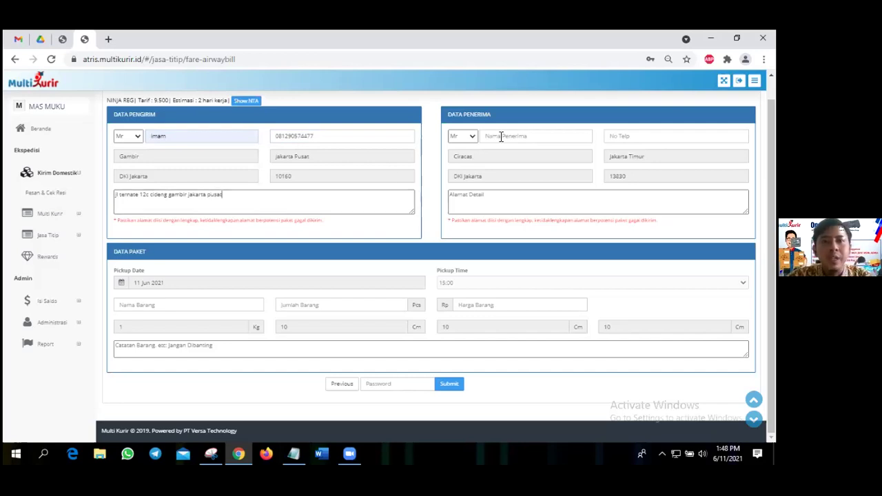
{"action": "left_click", "coordinate": [504, 136]}
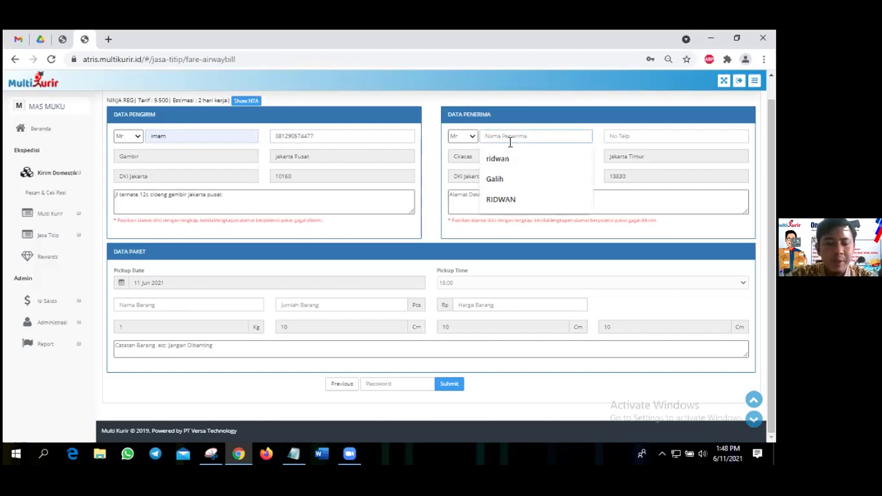
Enter the recipient's name and paste the recipient's two-line address copied from Notepad.
{"action": "type", "text": "R"}
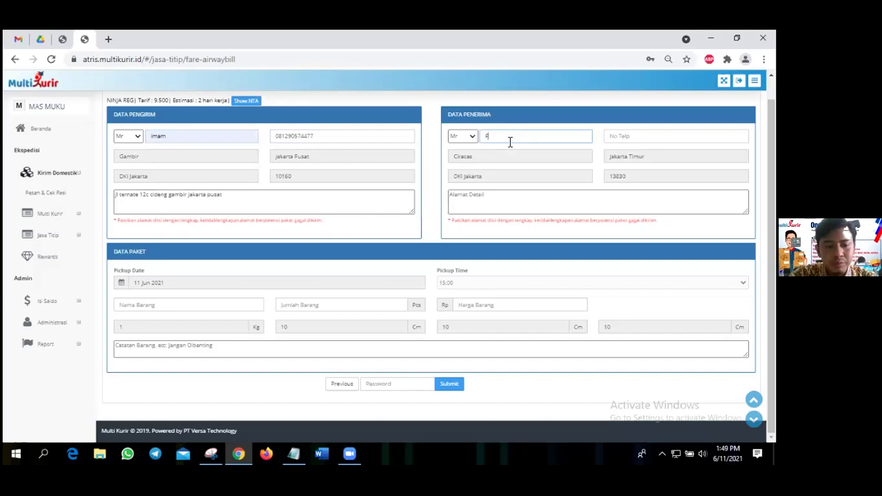
{"action": "type", "text": "AK"}
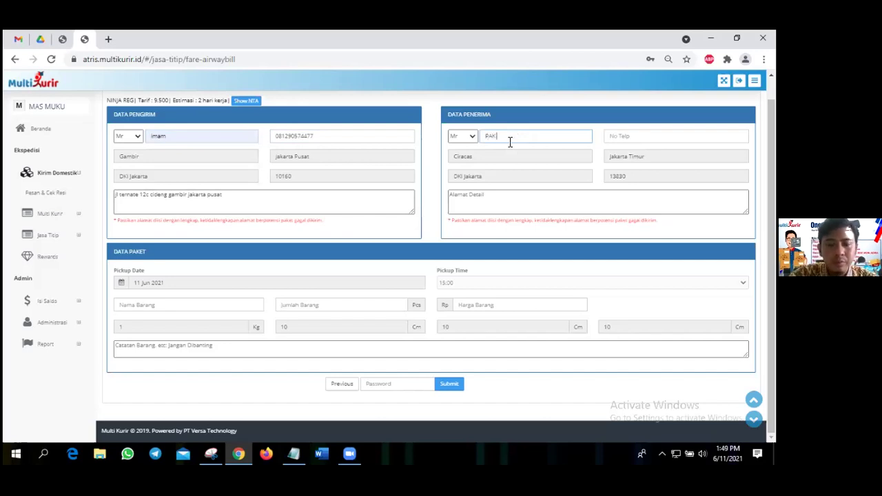
{"action": "type", "text": " H"}
{"action": "type", "text": "A"}
{"action": "type", "text": "awan"}
{"action": "key", "text": "BackSpace"}
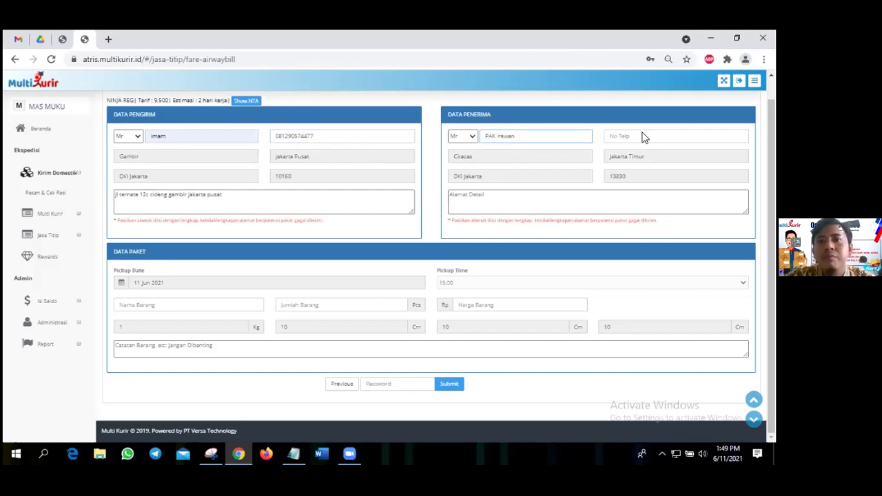
{"action": "left_click", "coordinate": [643, 135]}
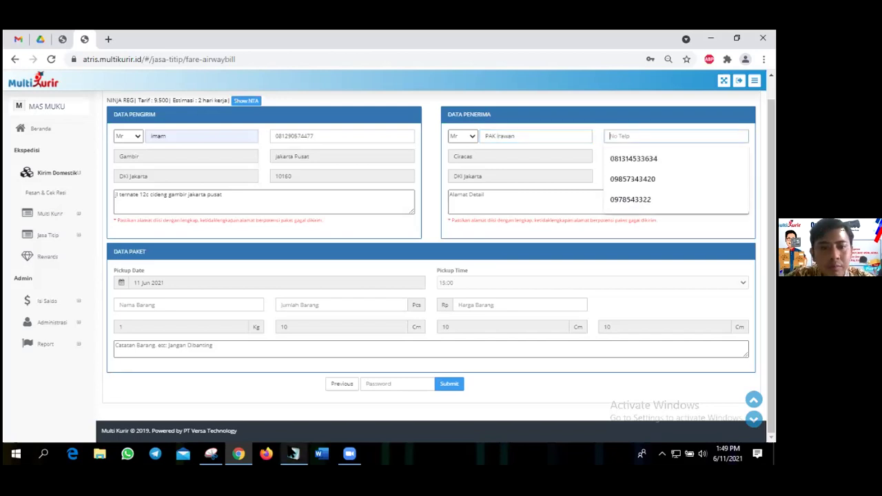
{"action": "key", "text": "alt+Tab"}
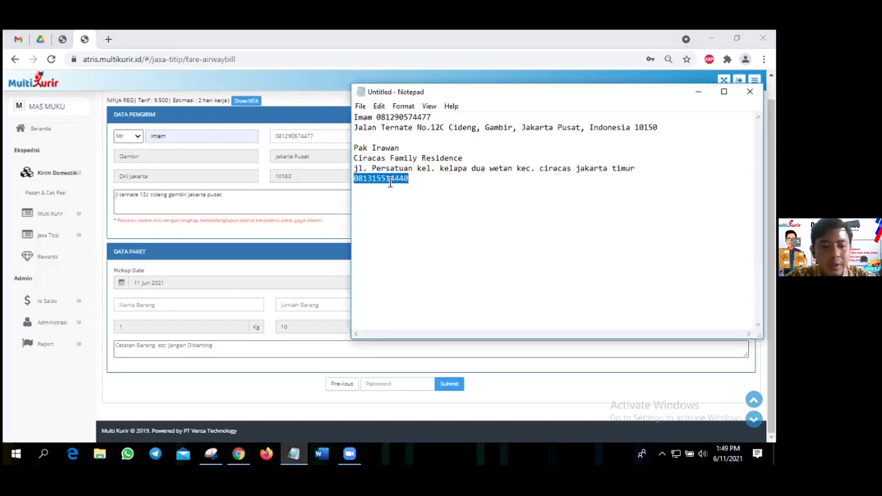
{"action": "key", "text": "alt+Tab"}
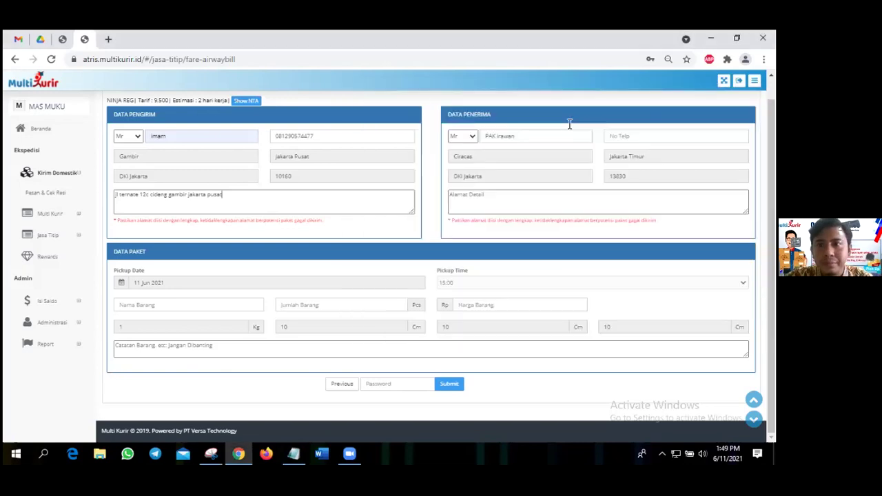
{"action": "left_click", "coordinate": [626, 135]}
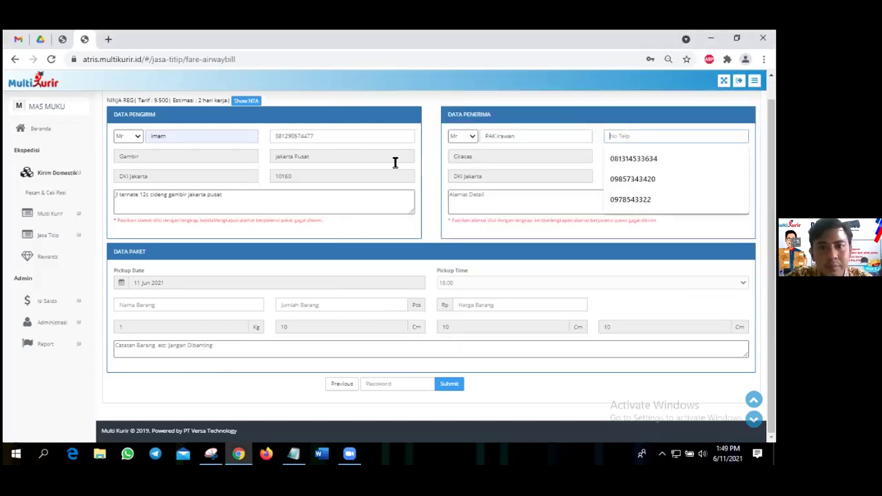
{"action": "key", "text": "alt+Tab"}
{"action": "left_click_drag", "start_coordinate": [354, 159], "coordinate": [637, 167]}
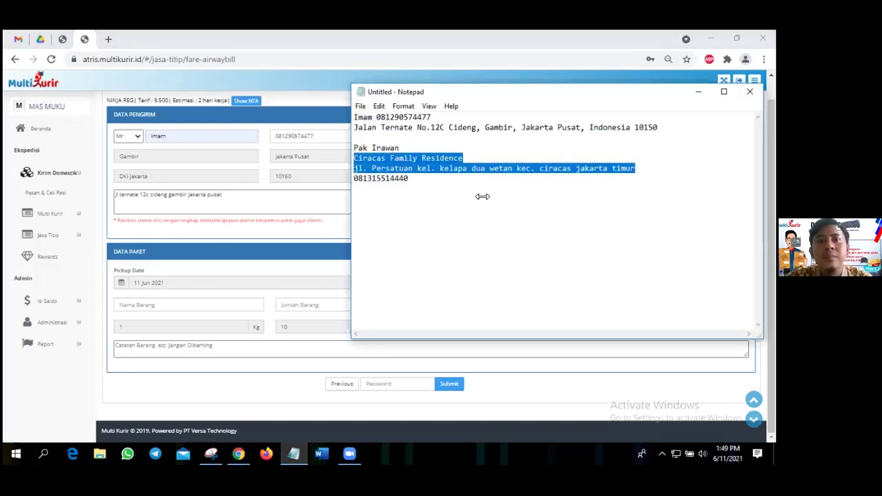
{"action": "key", "text": "ctrl+c"}
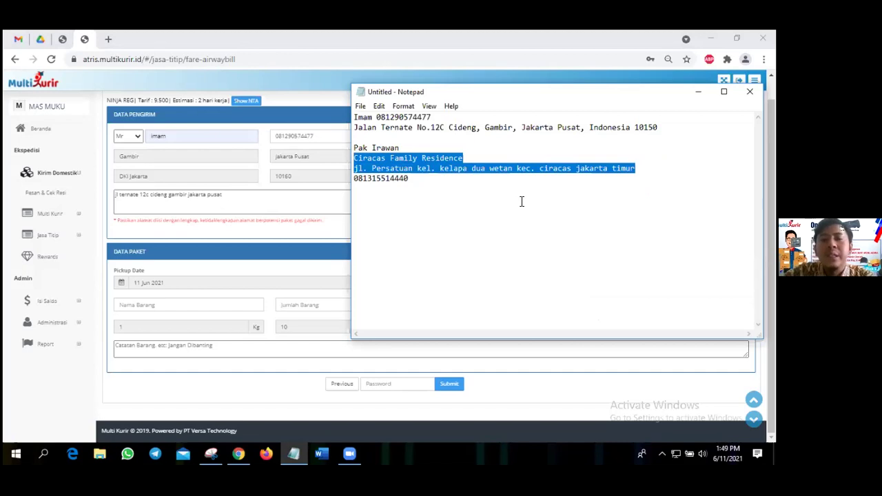
{"action": "key", "text": "alt+Tab"}
{"action": "key", "text": "ctrl+v"}
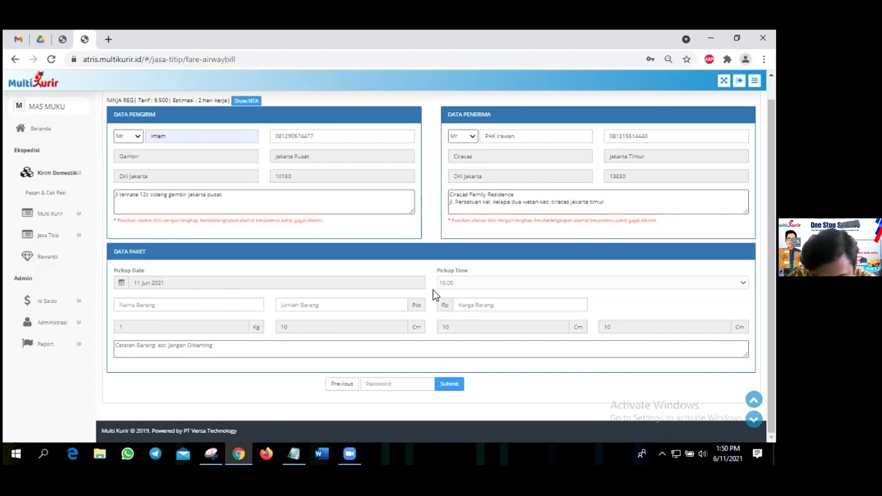
Set the item to kartu, quantity 1, value 100000, with the note 'Jangan terkena air'.
{"action": "left_click", "coordinate": [212, 306]}
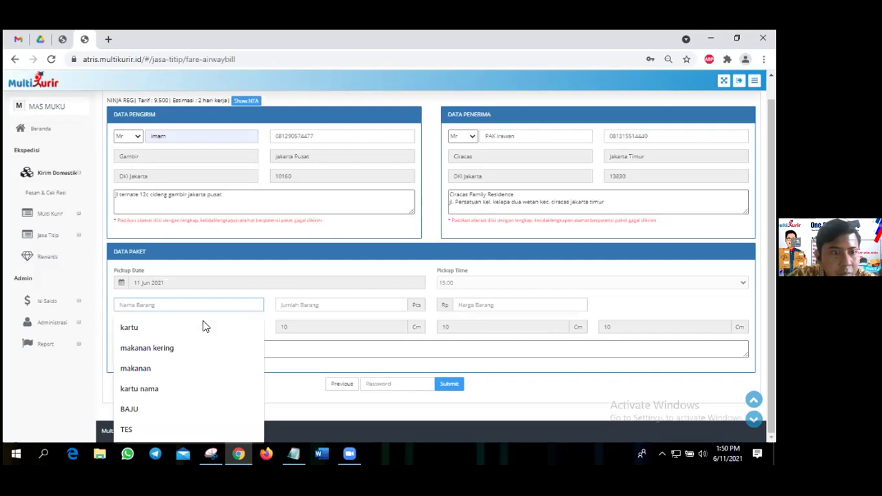
{"action": "left_click", "coordinate": [166, 336]}
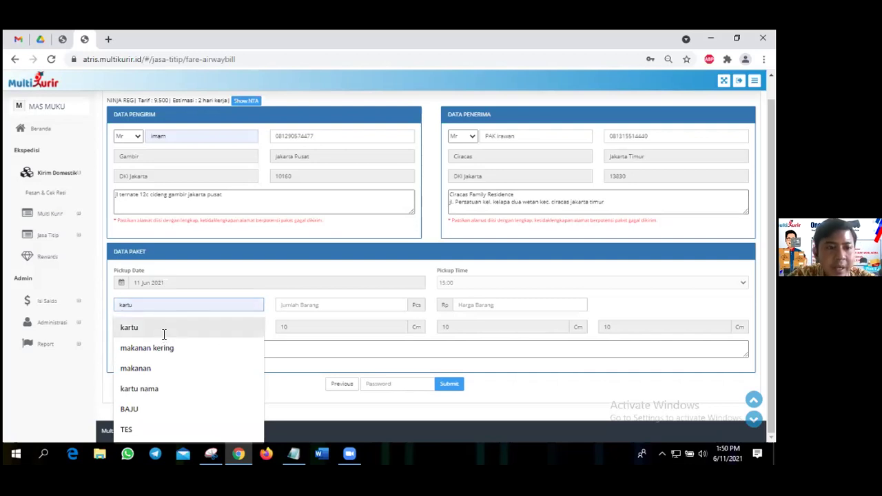
{"action": "left_click", "coordinate": [310, 310]}
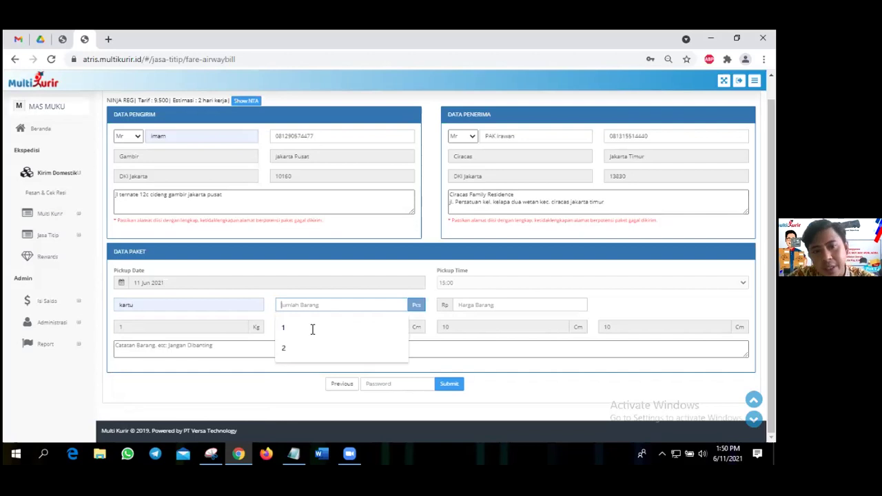
{"action": "left_click", "coordinate": [311, 328]}
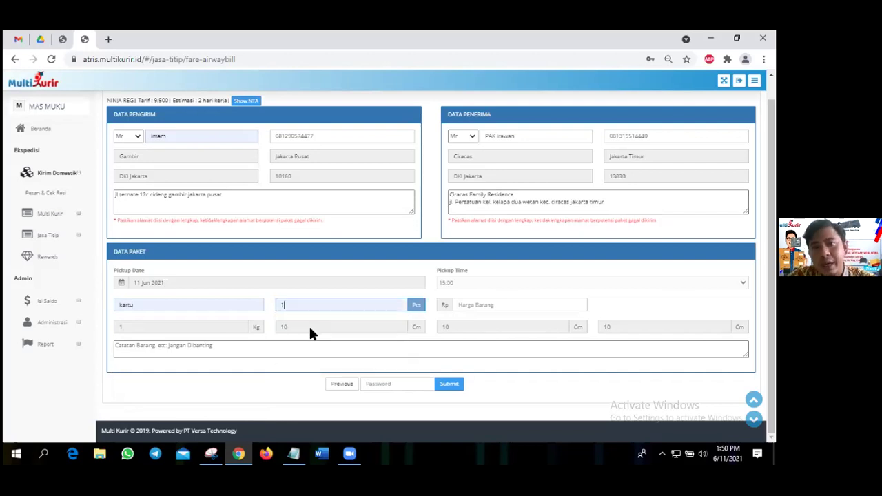
{"action": "left_click", "coordinate": [465, 308]}
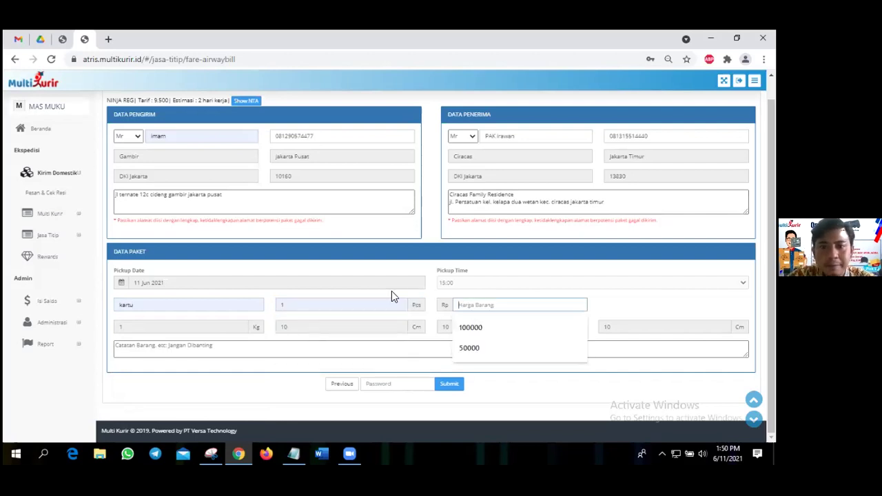
{"action": "key", "text": "Down"}
{"action": "key", "text": "Return"}
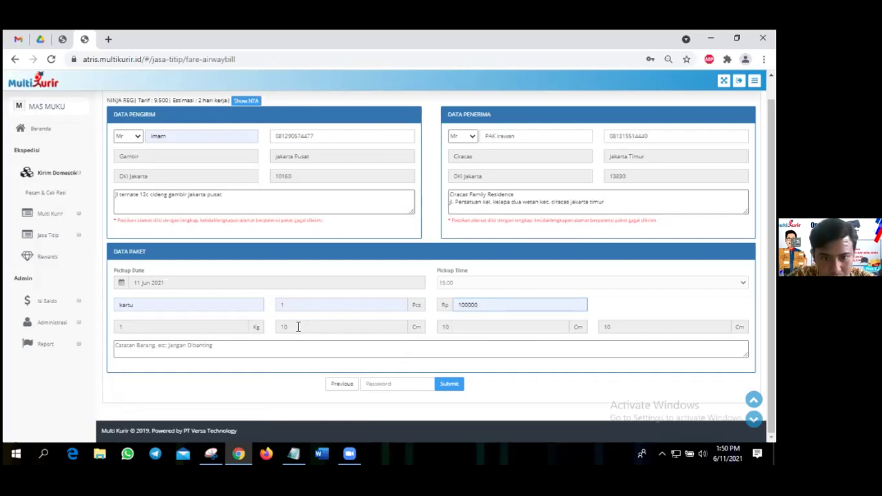
{"action": "left_click", "coordinate": [263, 347]}
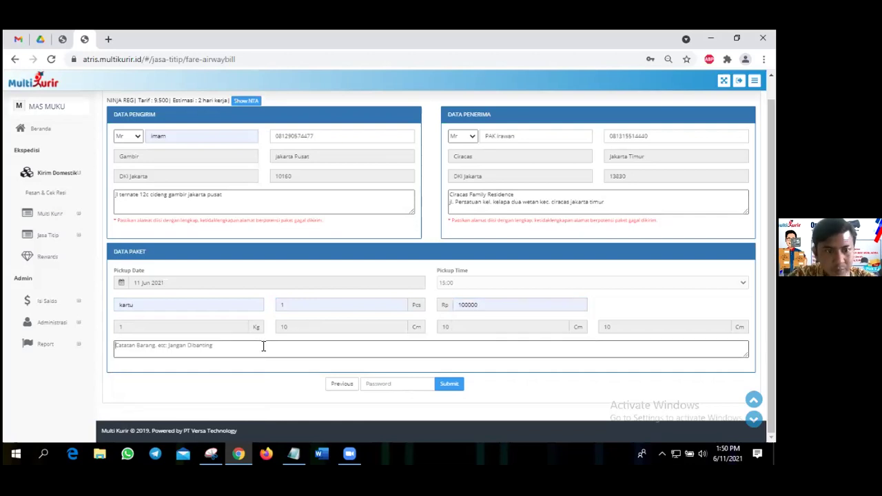
{"action": "type", "text": "Ja"}
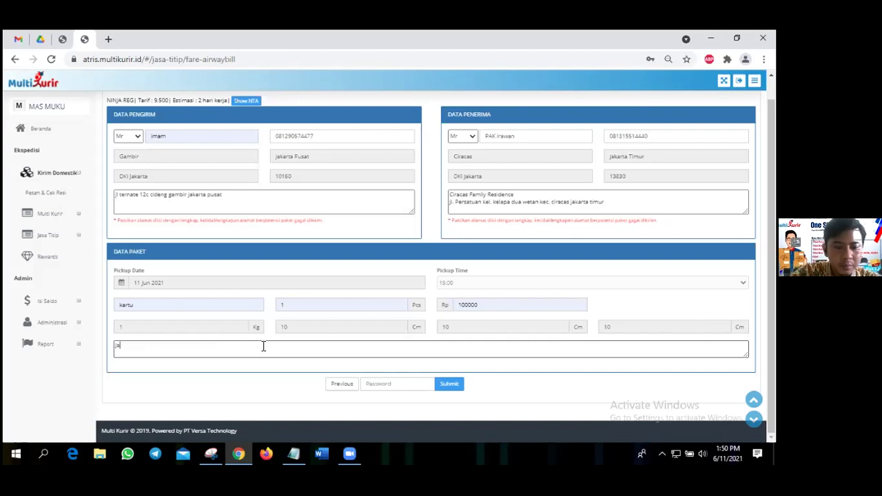
{"action": "type", "text": "ngan terkena"}
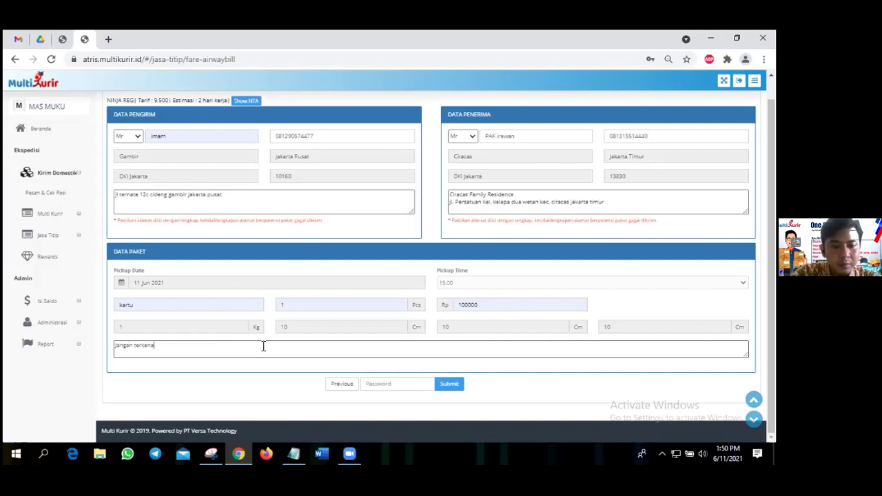
{"action": "type", "text": " air"}
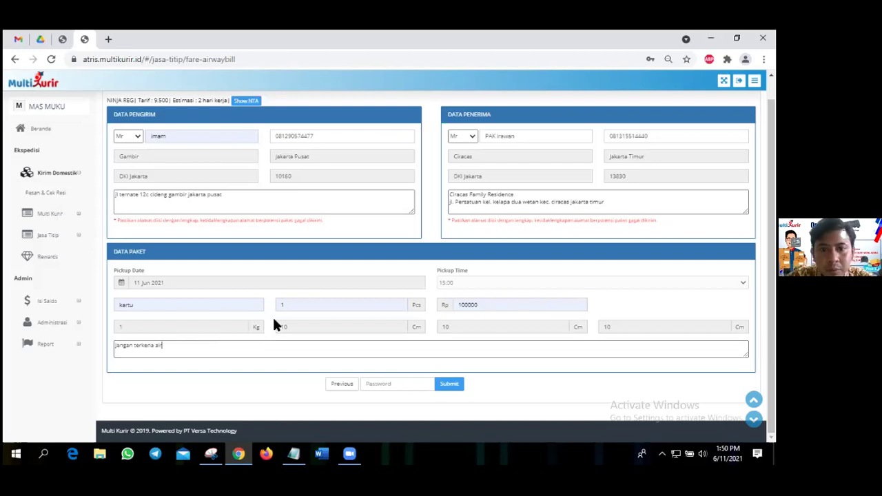
Enter the account password, submit the NINJA REG order and confirm the final transaction.
{"action": "left_click", "coordinate": [379, 383]}
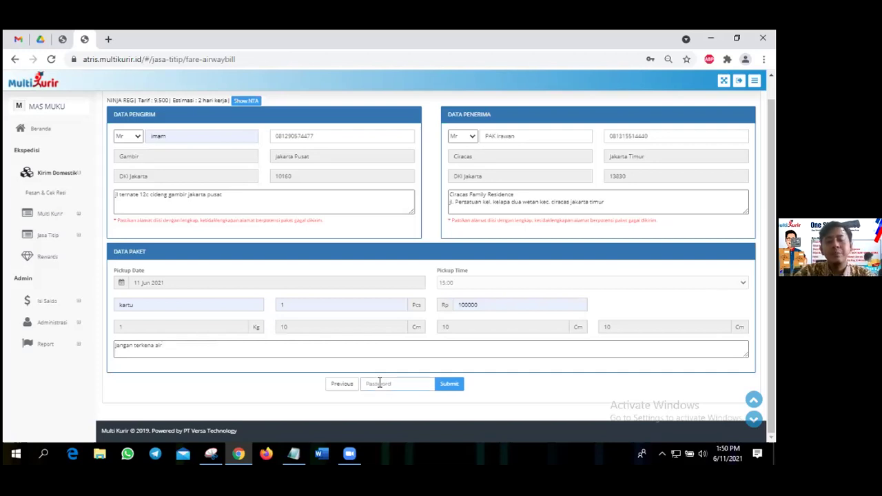
{"action": "type", "text": "•••"}
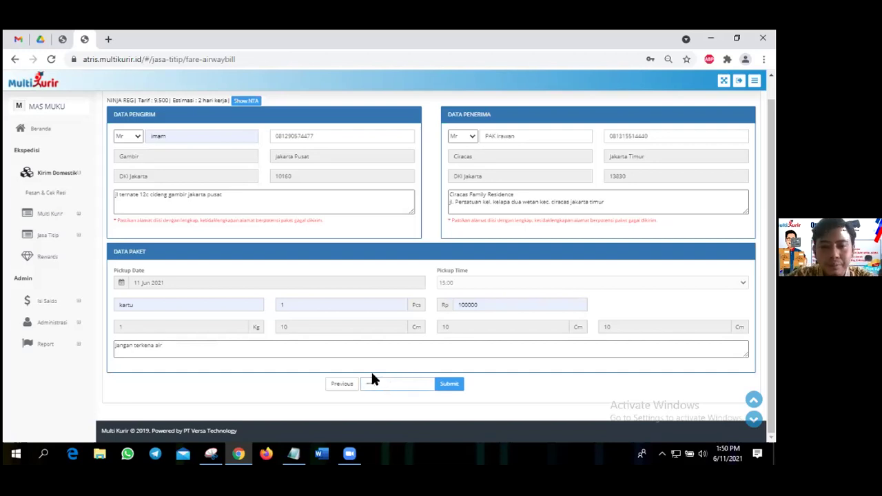
{"action": "type", "text": "•••"}
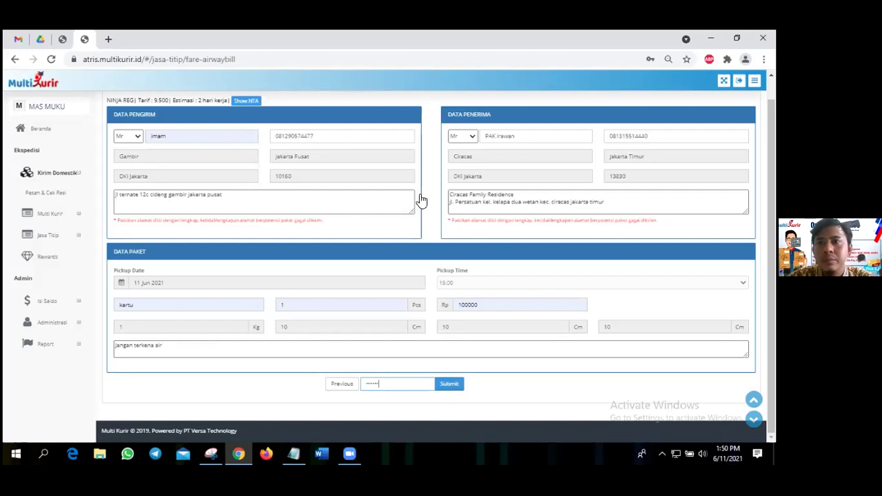
{"action": "key", "text": "Return"}
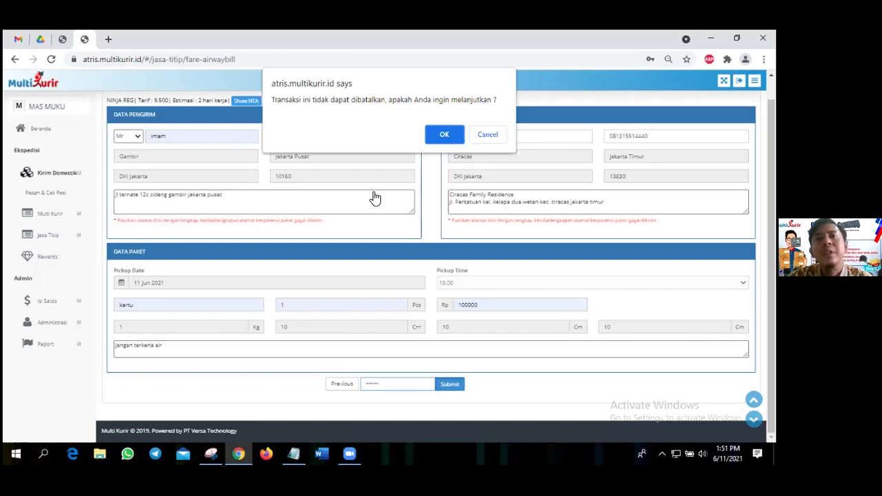
{"action": "key", "text": "Return"}
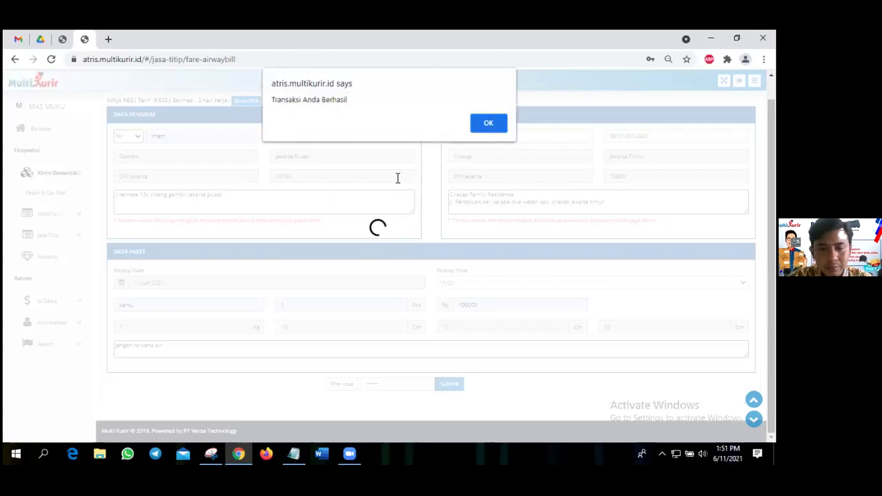
Close the success alert and review the NINJA REG shipment at tariff 9.500 with its waybill number.
{"action": "key", "text": "Return"}
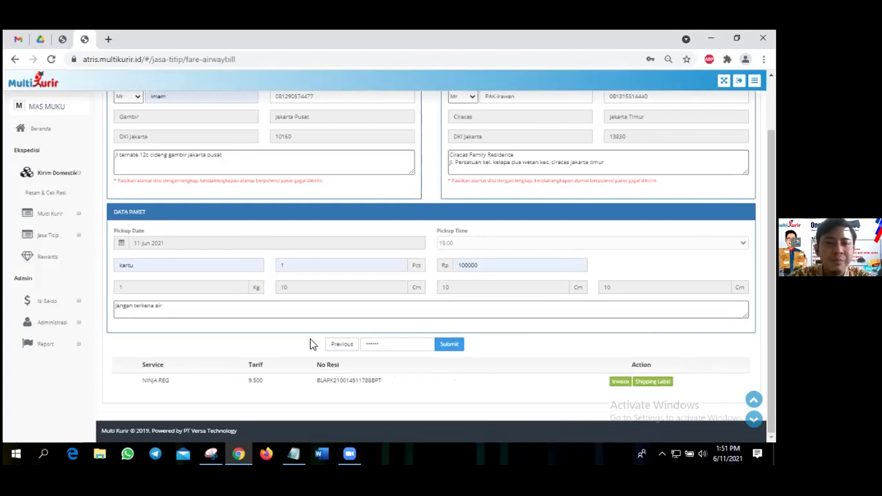
{"action": "left_click", "coordinate": [319, 310]}
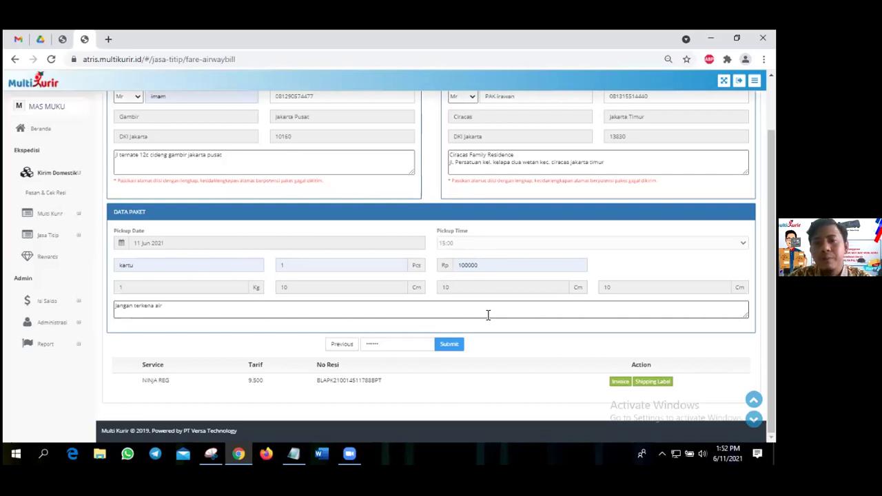
Open the NINJA REG invoice, check the Rp 9.500 total, item details and tracking number, then close it.
{"action": "left_click", "coordinate": [621, 384]}
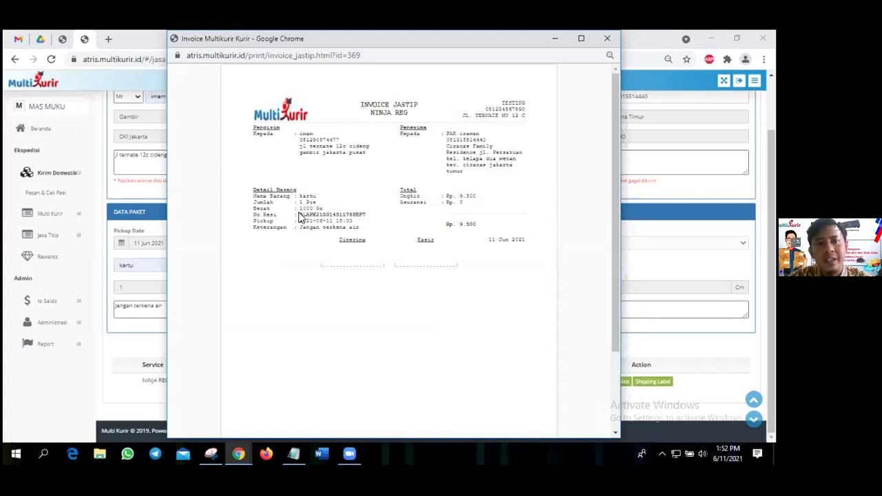
{"action": "double_click", "coordinate": [469, 224]}
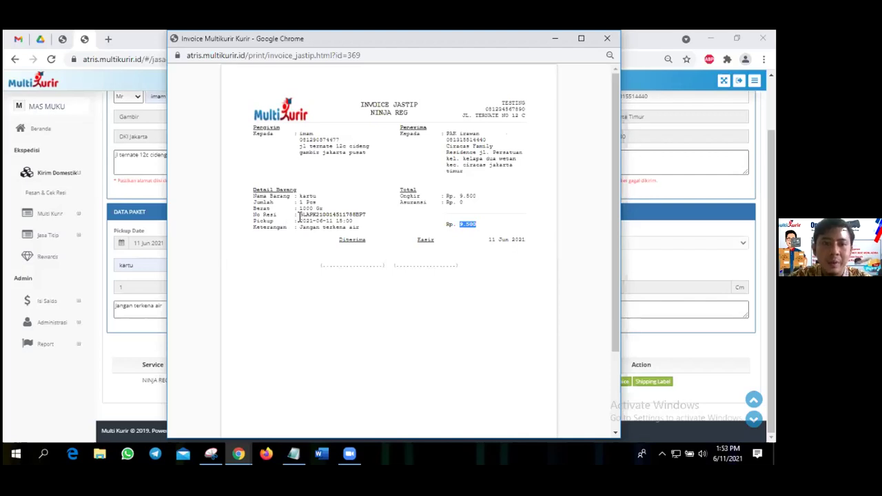
{"action": "triple_click", "coordinate": [299, 217]}
{"action": "left_click", "coordinate": [299, 218]}
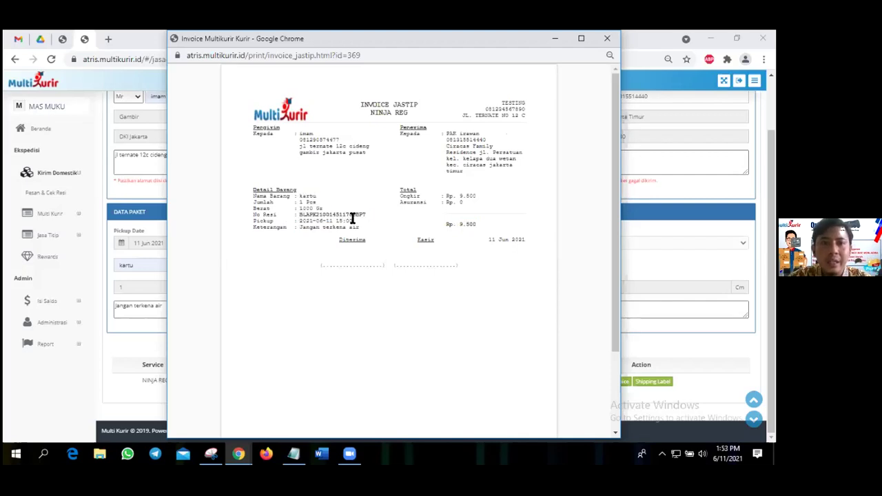
{"action": "double_click", "coordinate": [352, 218]}
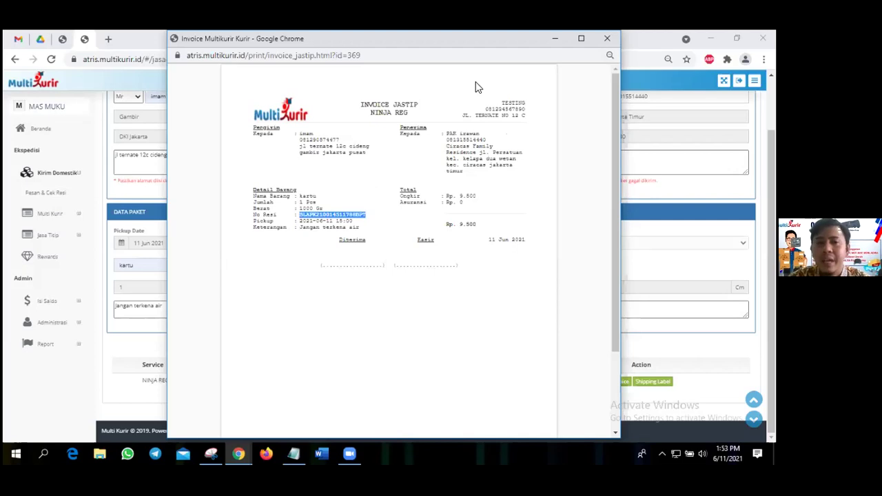
{"action": "left_click", "coordinate": [607, 39]}
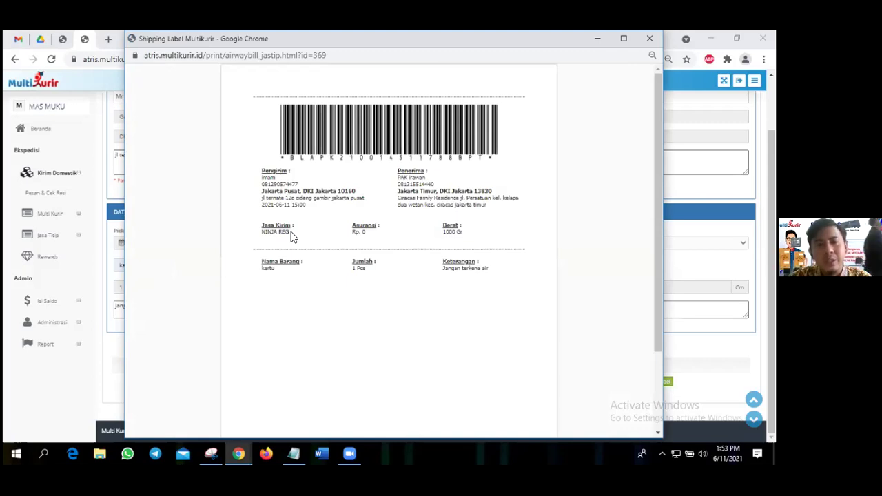
Check the NINJA REG service on the shipping label, close the label, and return to the tariff check page.
{"action": "left_click_drag", "start_coordinate": [271, 232], "coordinate": [303, 230]}
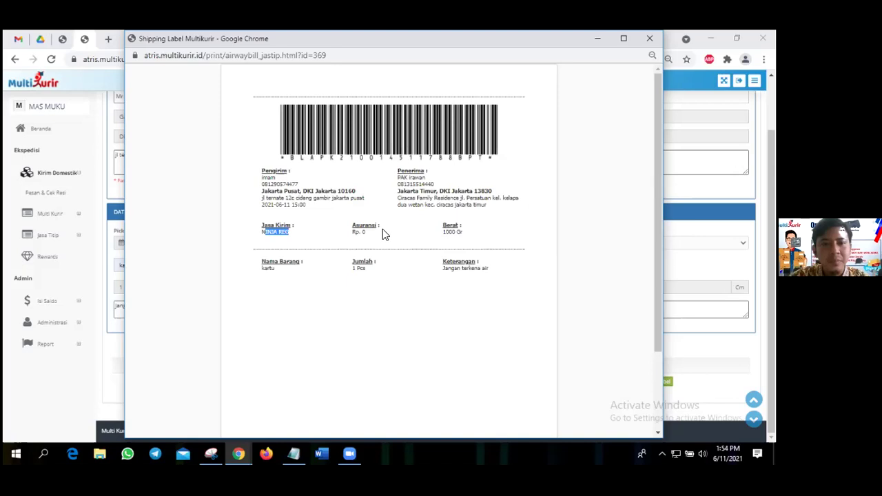
{"action": "key", "text": "ctrl+w"}
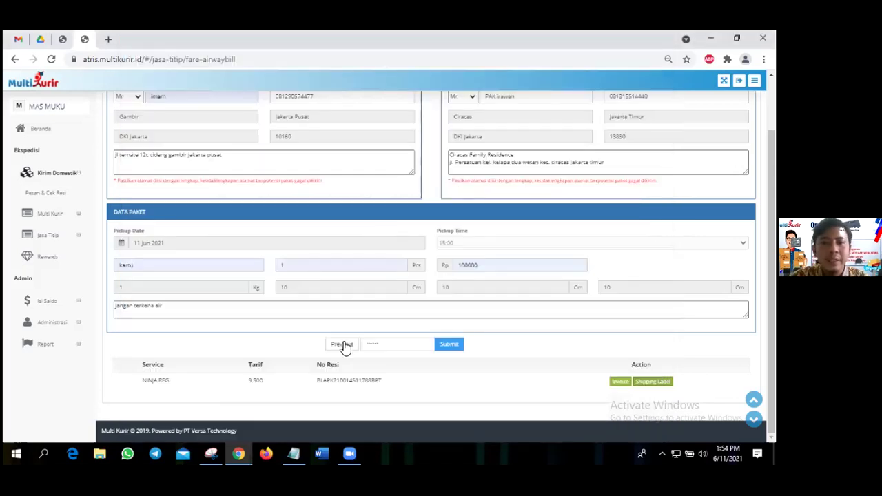
{"action": "left_click", "coordinate": [343, 346]}
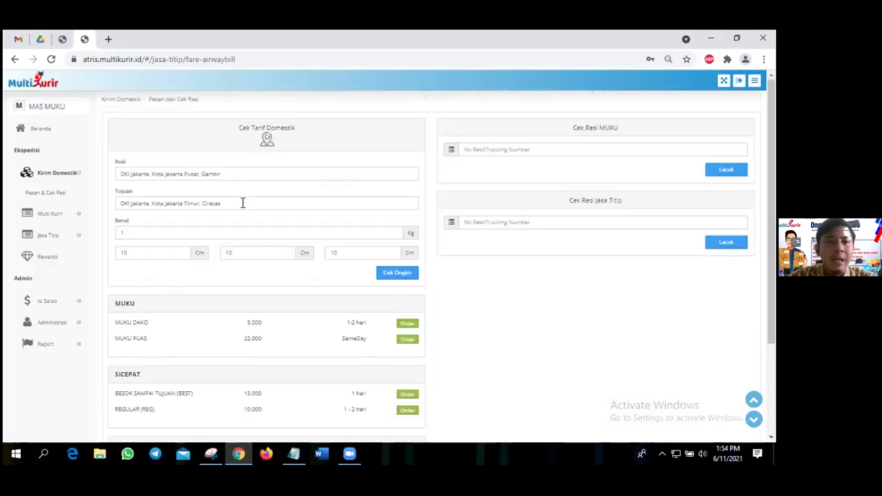
Change the destination to Jatiasih, Kota Bekasi, Jawa Barat and the weight to 2 kg.
{"action": "triple_click", "coordinate": [242, 202]}
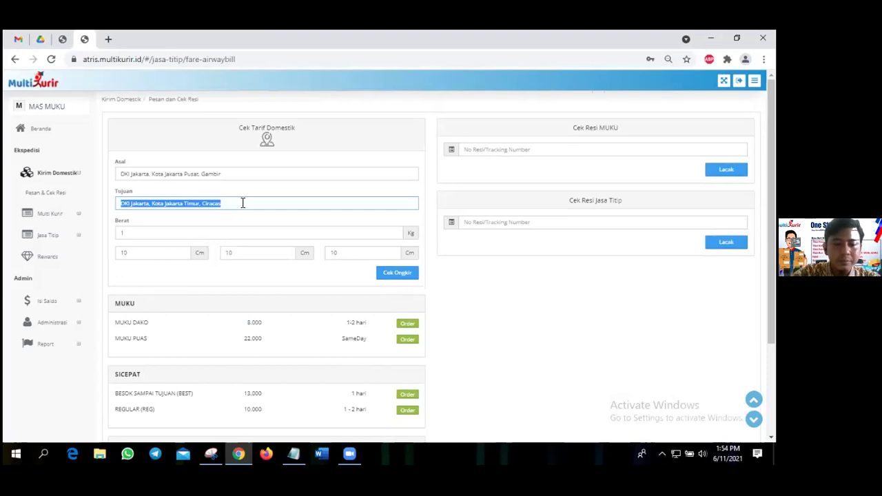
{"action": "type", "text": "jatiasih"}
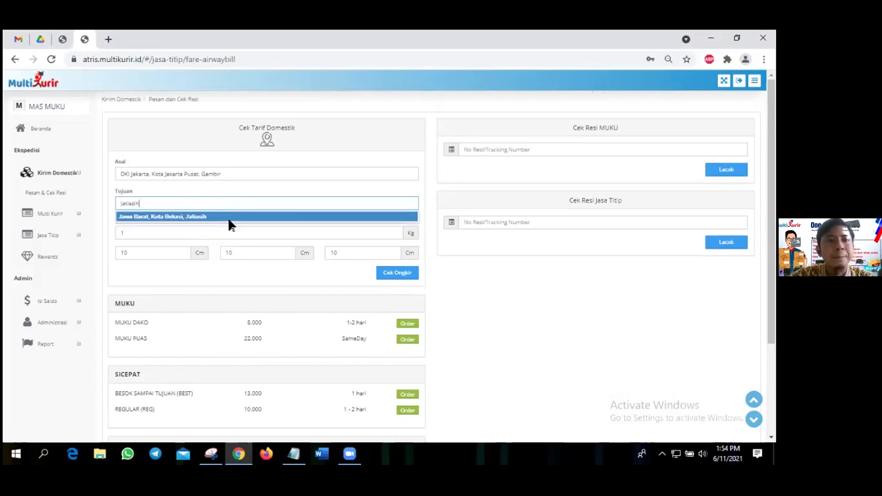
{"action": "left_click", "coordinate": [229, 219]}
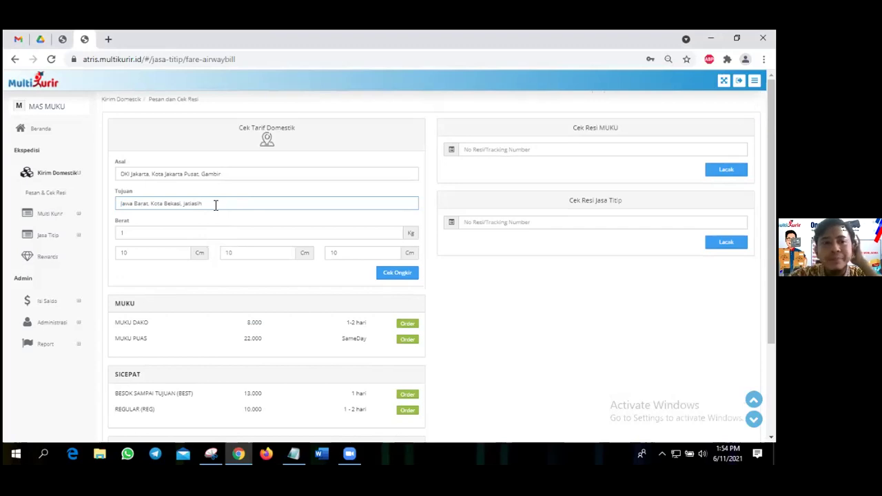
{"action": "left_click", "coordinate": [149, 232]}
{"action": "key", "text": "BackSpace"}
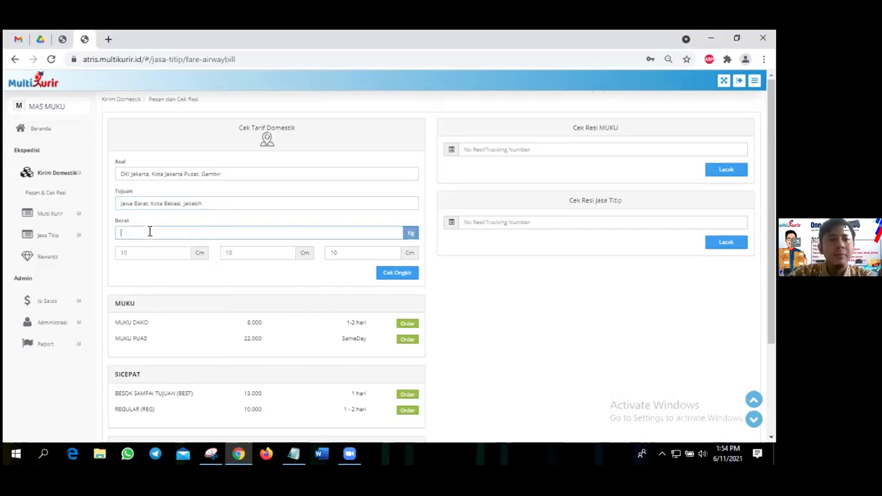
{"action": "type", "text": "2"}
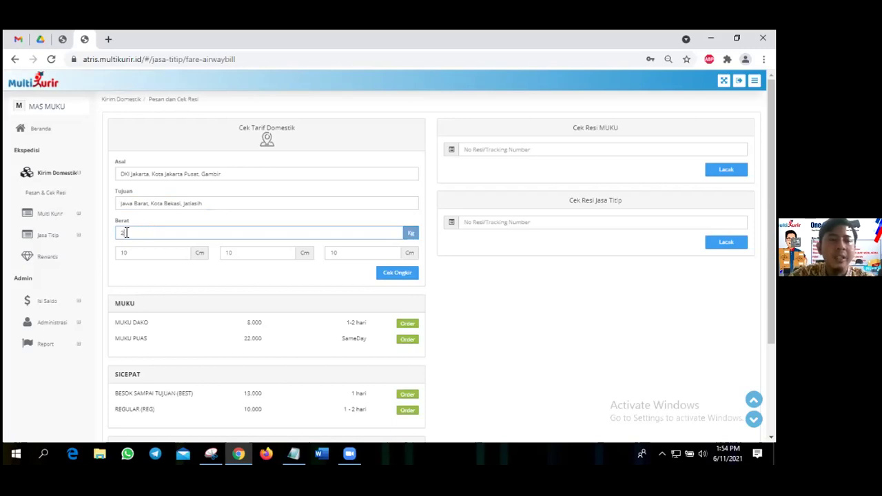
Set the parcel length, width and height to 50, 25 and 20 cm.
{"action": "left_click", "coordinate": [133, 253]}
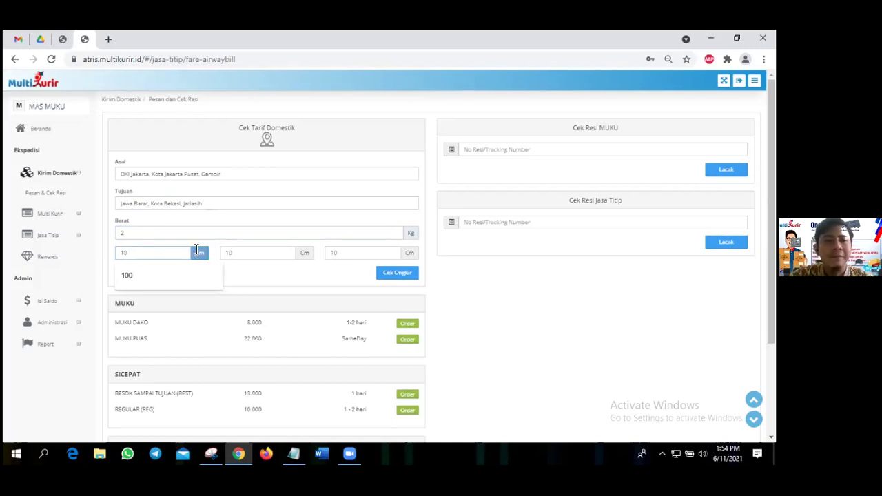
{"action": "key", "text": "BackSpace"}
{"action": "key", "text": "BackSpace"}
{"action": "type", "text": "50"}
{"action": "left_click", "coordinate": [237, 259]}
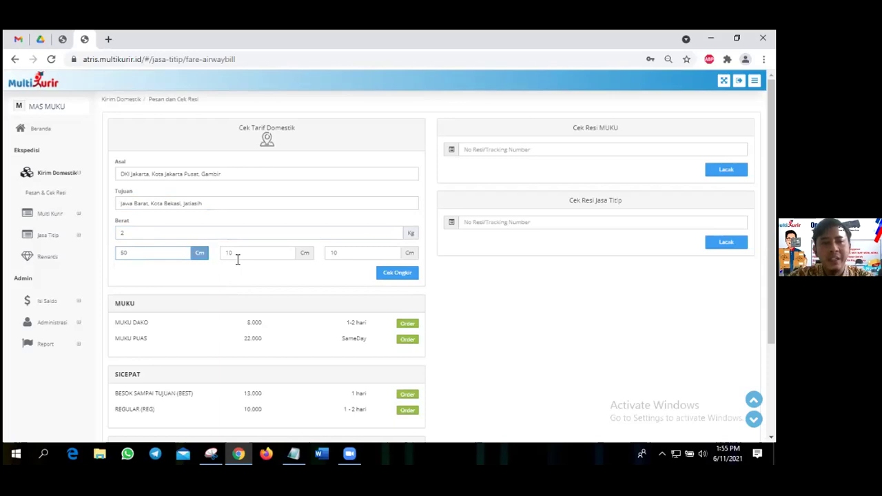
{"action": "double_click", "coordinate": [238, 258]}
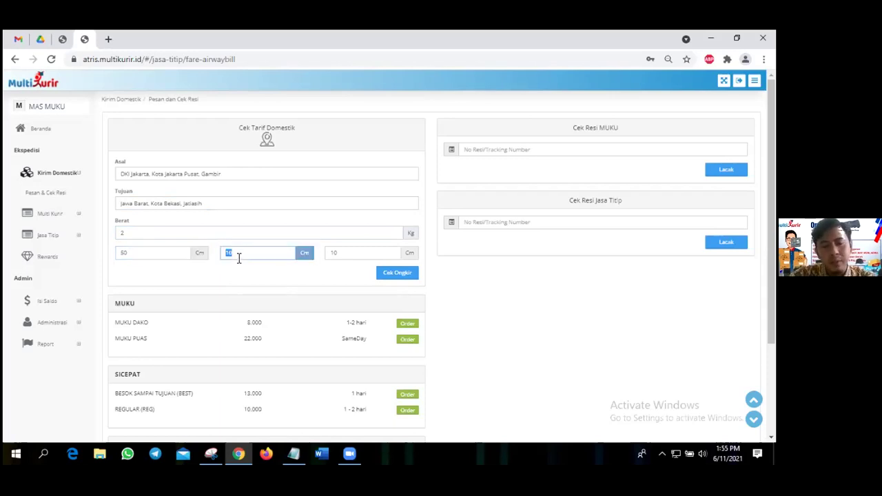
{"action": "key", "text": "BackSpace"}
{"action": "left_click", "coordinate": [238, 257]}
{"action": "left_click", "coordinate": [242, 278]}
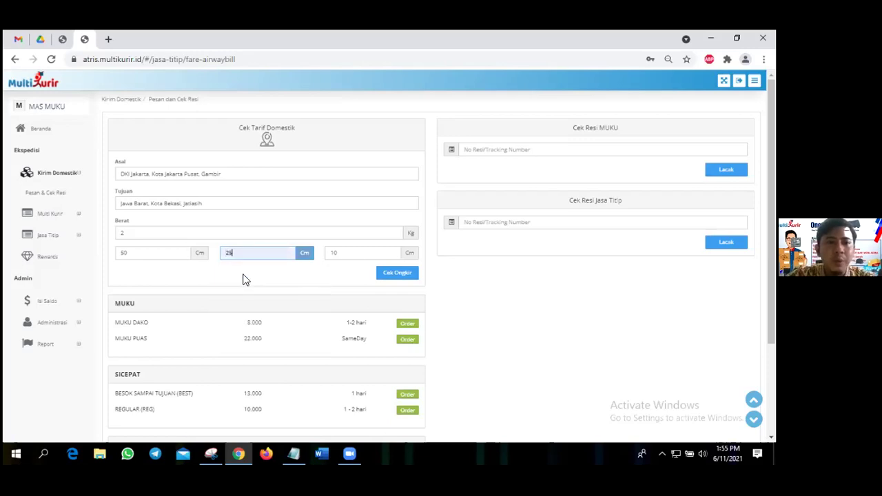
{"action": "left_click", "coordinate": [352, 255]}
{"action": "double_click", "coordinate": [347, 253]}
{"action": "key", "text": "BackSpace"}
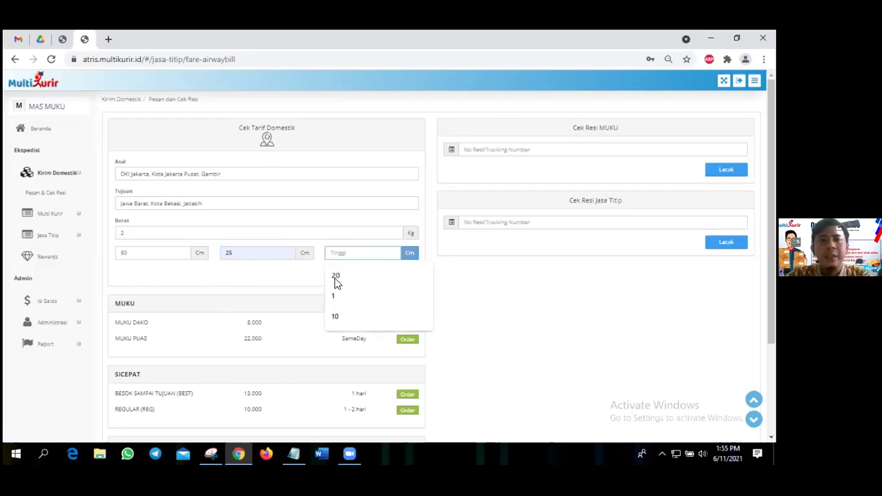
{"action": "type", "text": "20"}
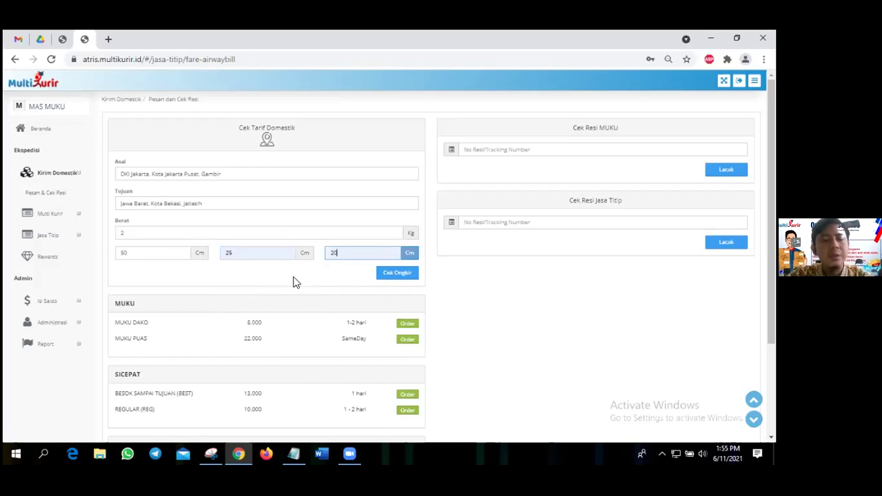
Recalculate the Jatiasih rates, giving a 4.17 kg charged weight and MUKU PAHE at 32.000.
{"action": "left_click", "coordinate": [389, 274]}
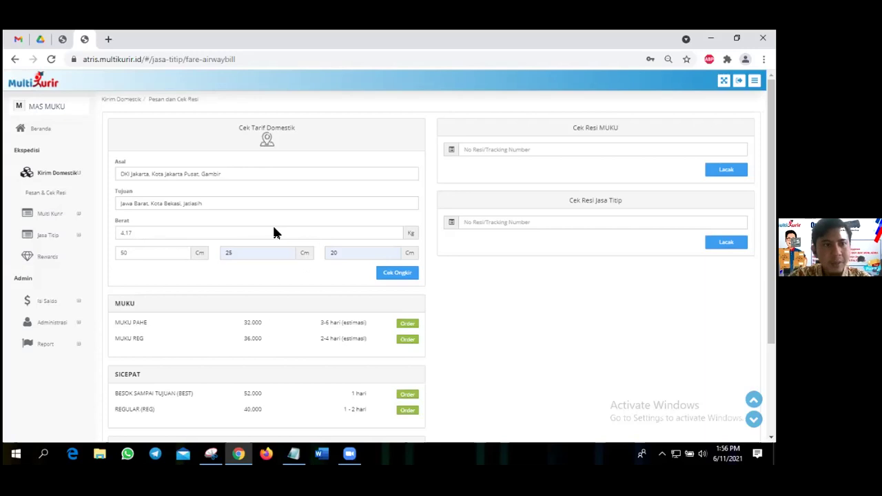
Scroll through the Jatiasih rate results to compare the MUKU, SICEPAT and JASTIP prices.
{"action": "scroll", "coordinate": [274, 232], "scroll_direction": "down", "scroll_amount": 2}
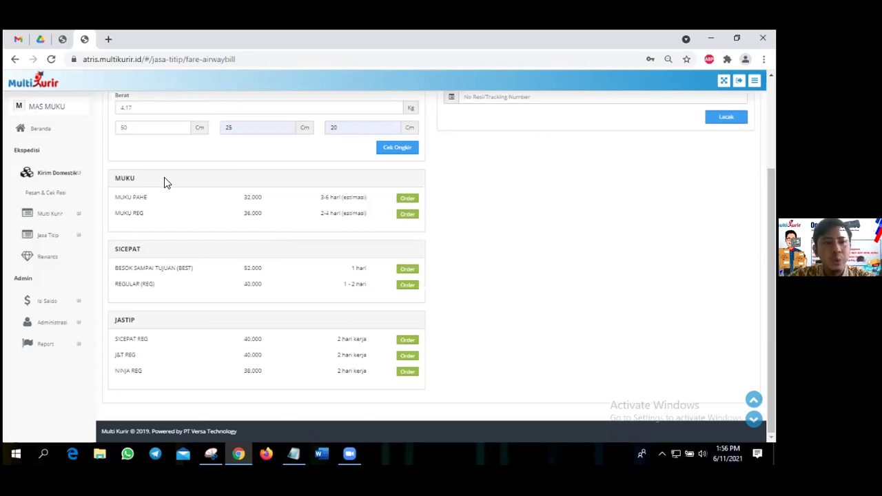
{"action": "scroll", "coordinate": [200, 178], "scroll_direction": "up", "scroll_amount": 2}
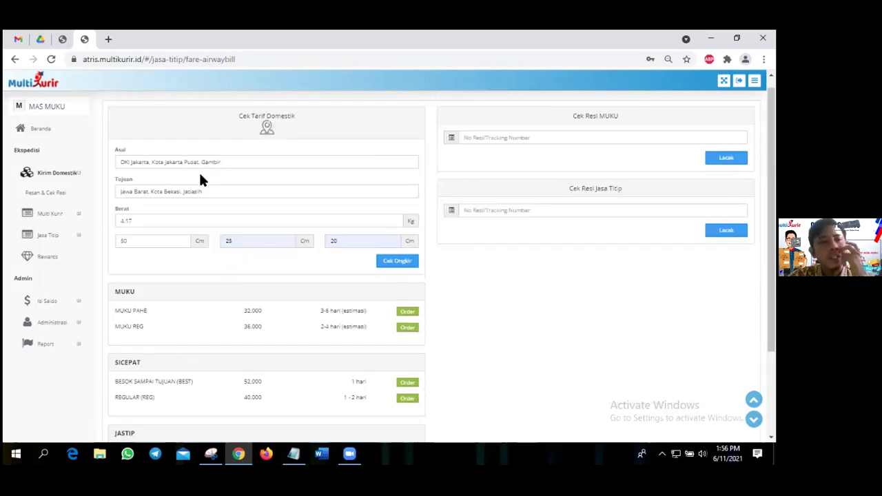
{"action": "scroll", "coordinate": [143, 175], "scroll_direction": "down", "scroll_amount": 2}
{"action": "scroll", "coordinate": [143, 175], "scroll_direction": "down", "scroll_amount": 1}
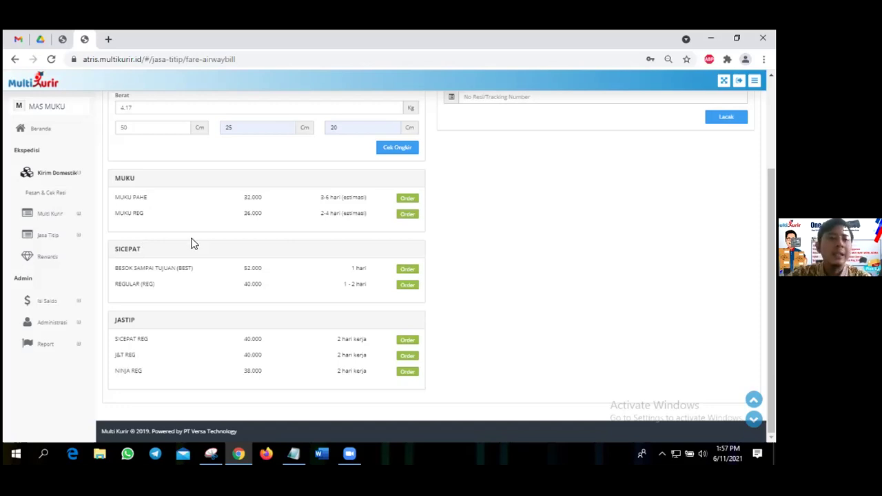
{"action": "scroll", "coordinate": [191, 243], "scroll_direction": "up", "scroll_amount": 3}
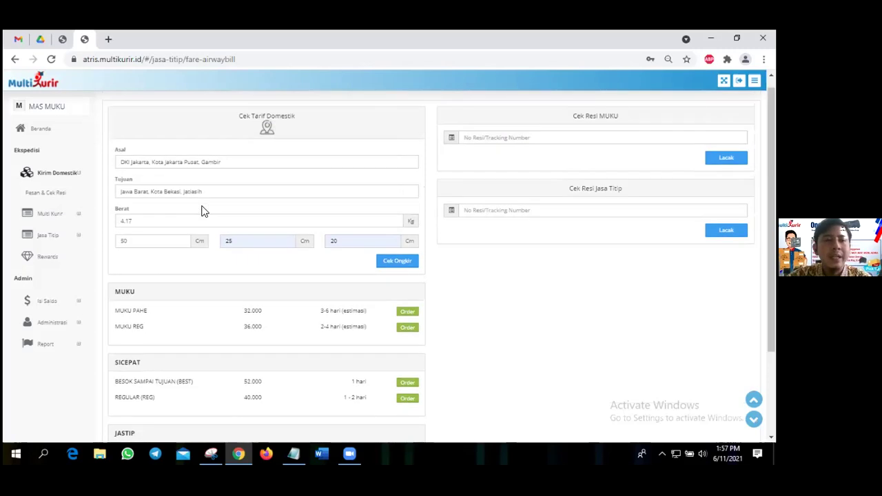
{"action": "scroll", "coordinate": [201, 211], "scroll_direction": "down", "scroll_amount": 3}
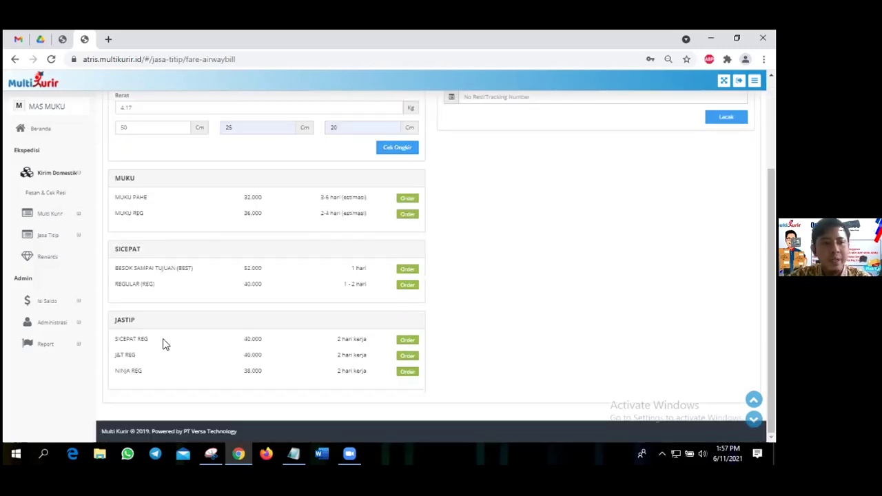
{"action": "scroll", "coordinate": [221, 236], "scroll_direction": "up", "scroll_amount": 2}
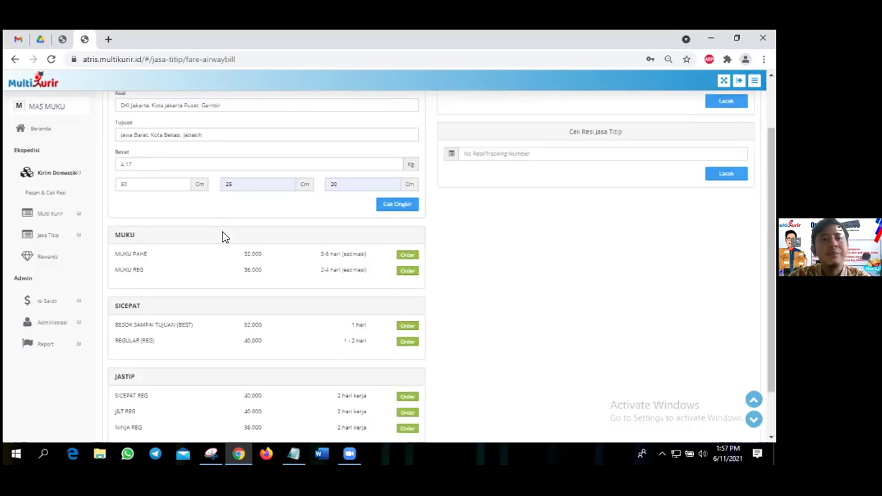
{"action": "scroll", "coordinate": [346, 207], "scroll_direction": "down", "scroll_amount": 2}
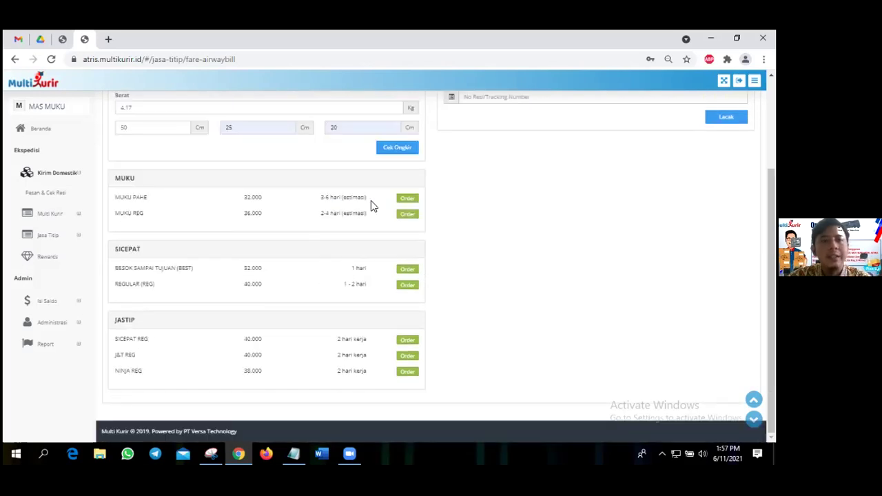
Order with MUKU PAHE at 32.000 and replace the recipient's street address with the new one.
{"action": "left_click", "coordinate": [408, 198]}
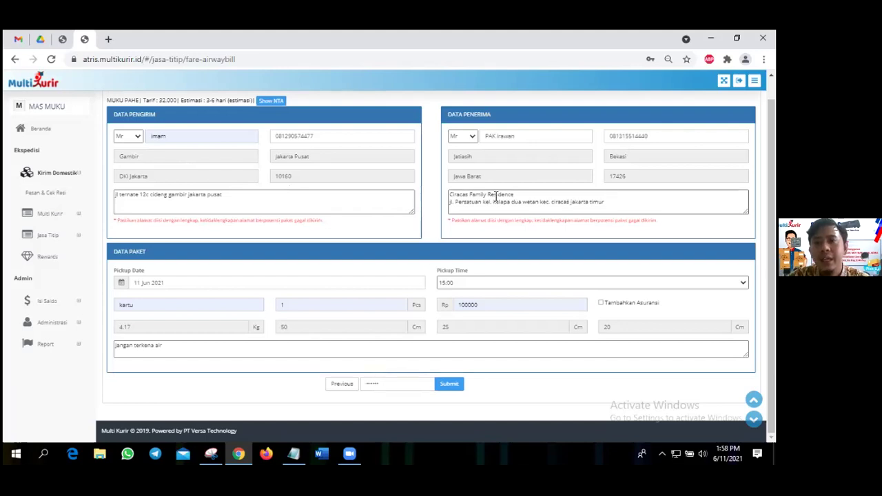
{"action": "key", "text": "ctrl+a"}
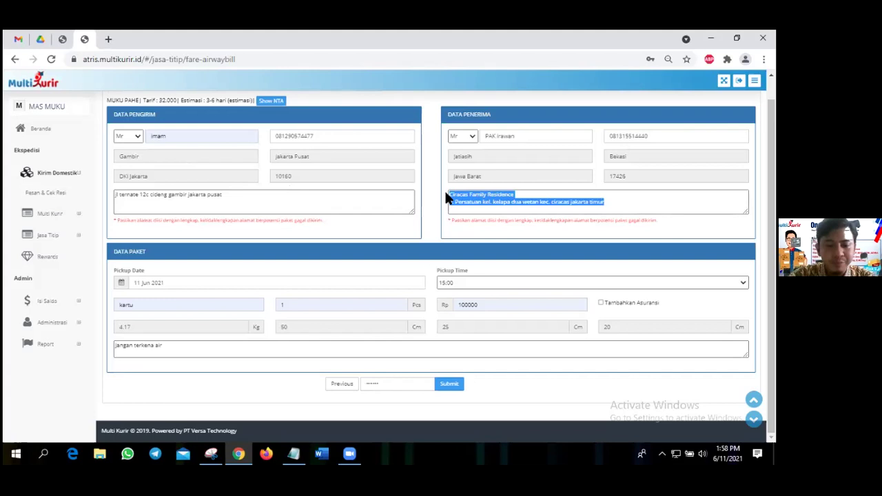
{"action": "key", "text": "BackSpace"}
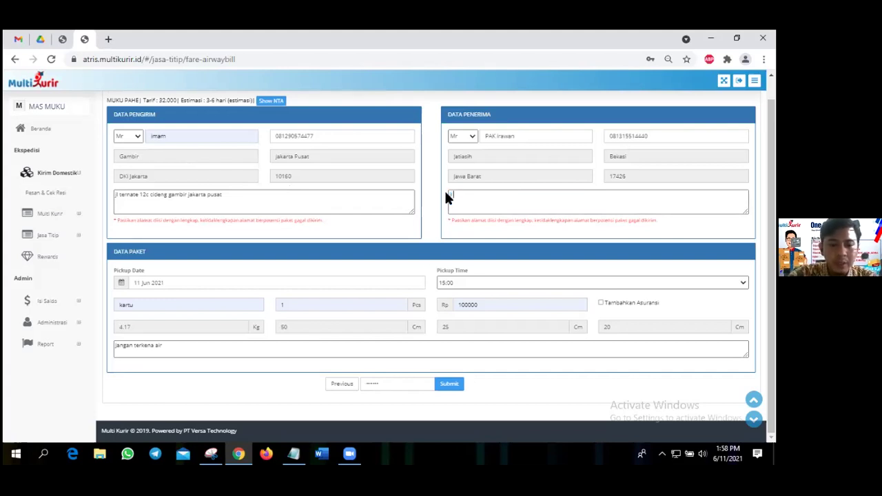
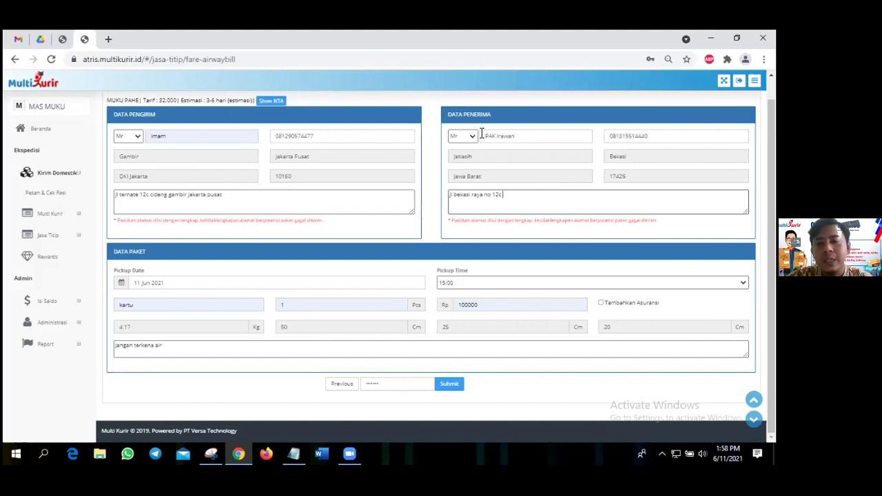
Enter the new recipient's name and phone number, and complete the address with its RT/RW and city.
{"action": "triple_click", "coordinate": [484, 136]}
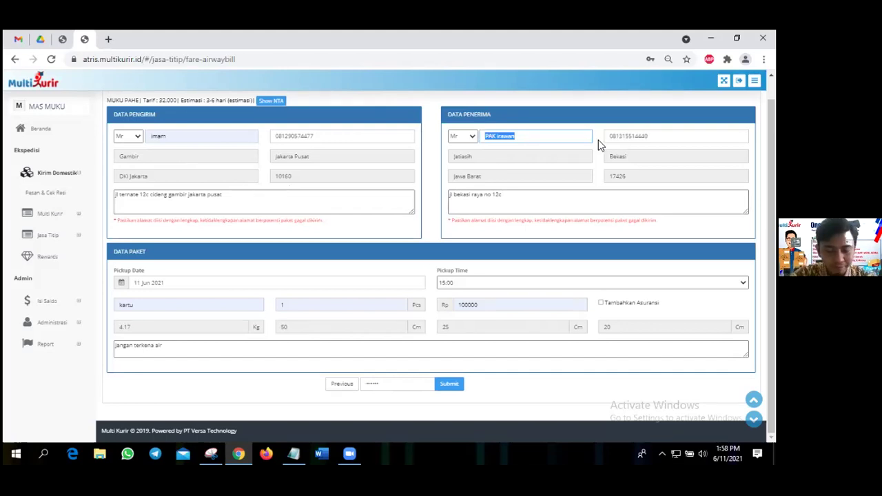
{"action": "type", "text": "ridwan"}
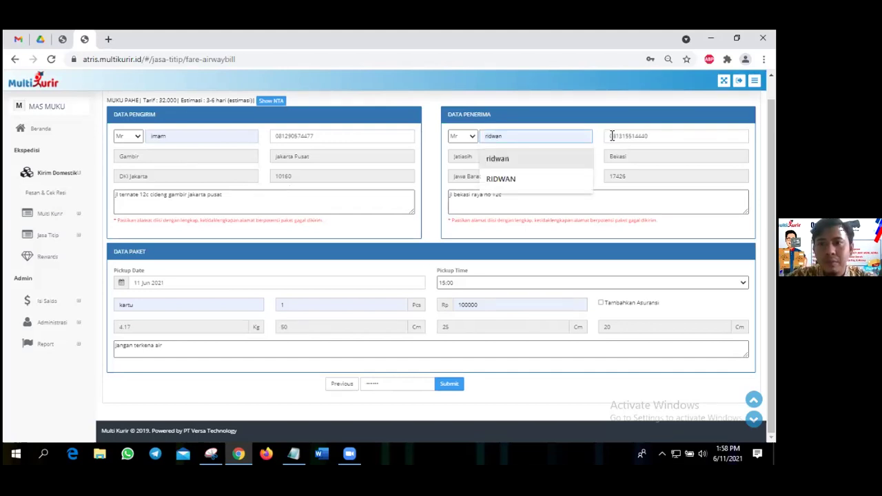
{"action": "key", "text": "Escape"}
{"action": "triple_click", "coordinate": [616, 136]}
{"action": "key", "text": "BackSpace"}
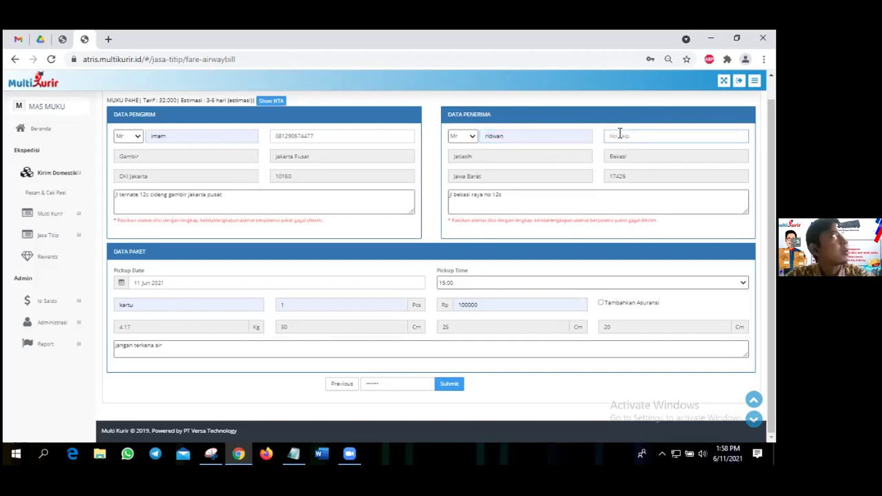
{"action": "key", "text": "Down"}
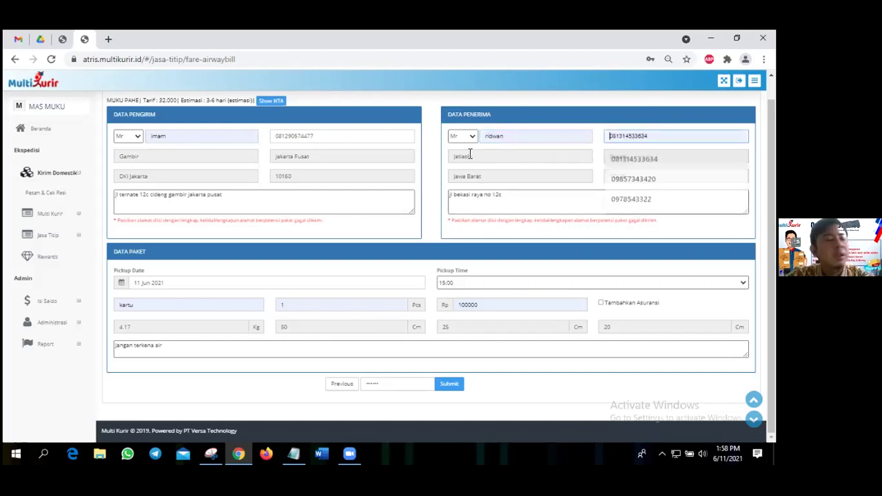
{"action": "key", "text": "Return"}
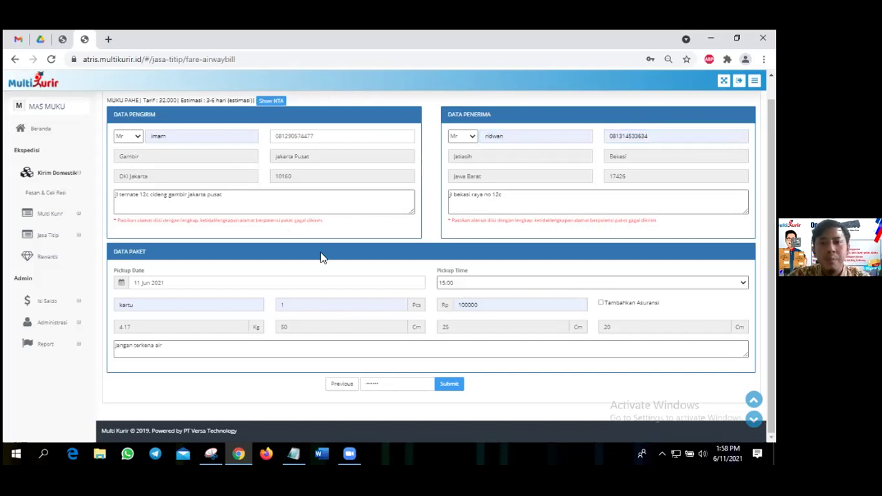
{"action": "left_click", "coordinate": [519, 195]}
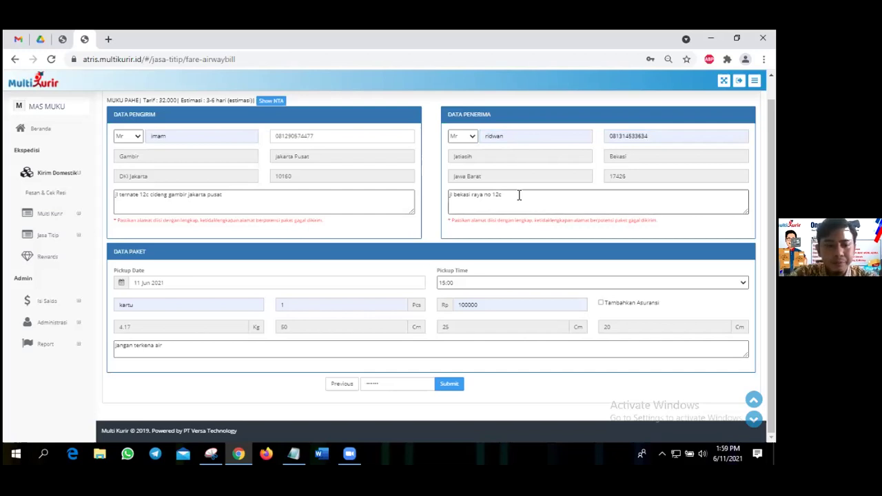
{"action": "type", "text": "rt/rw"}
{"action": "type", "text": " 0"}
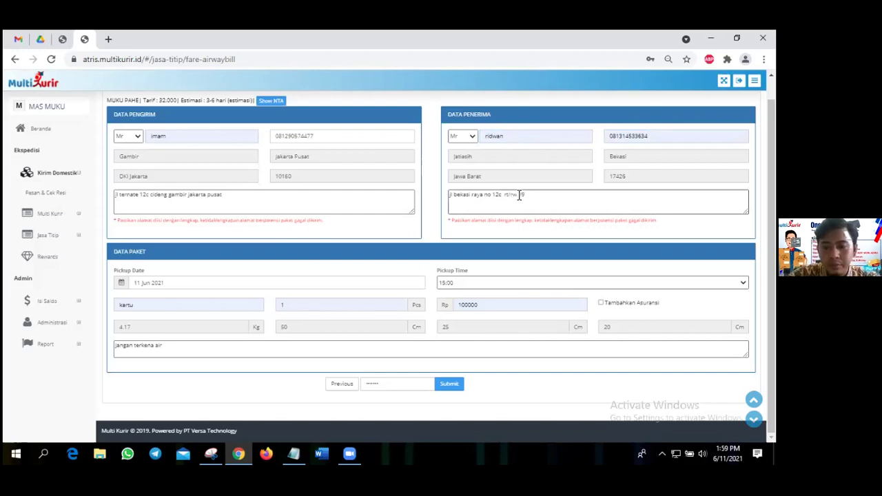
{"action": "type", "text": "01"}
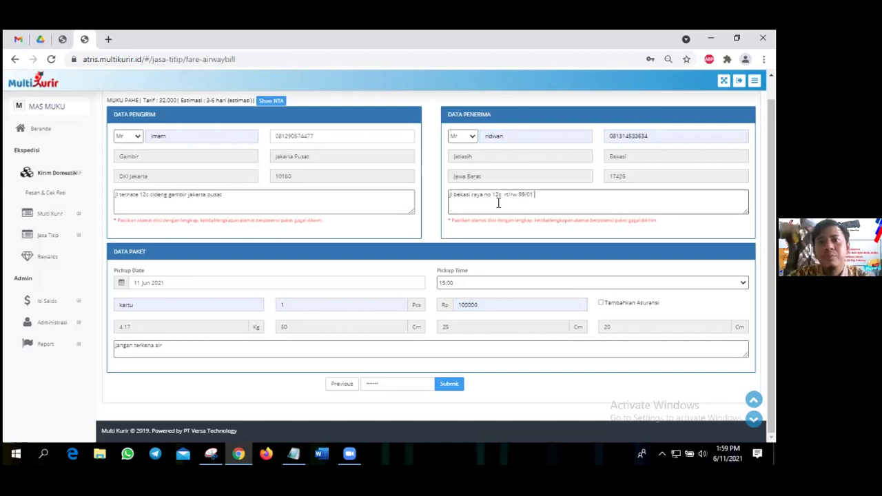
{"action": "type", "text": "/01 bekasi"}
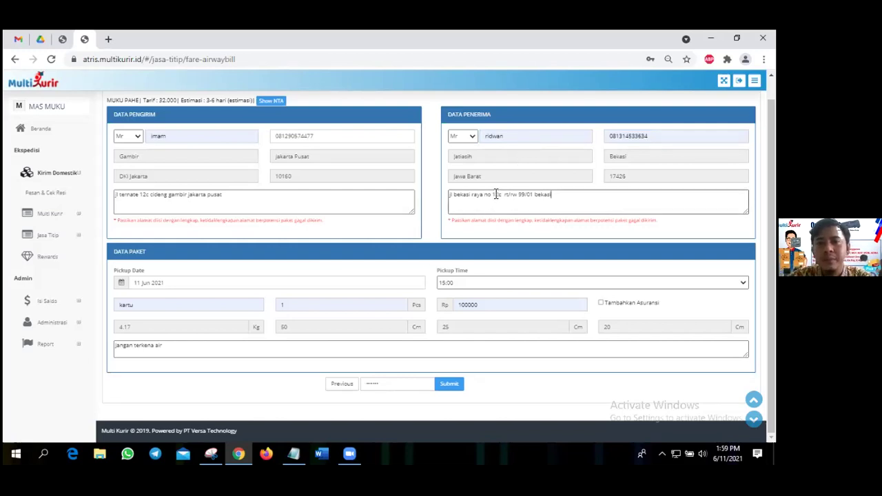
{"action": "left_click_drag", "start_coordinate": [494, 194], "coordinate": [498, 195]}
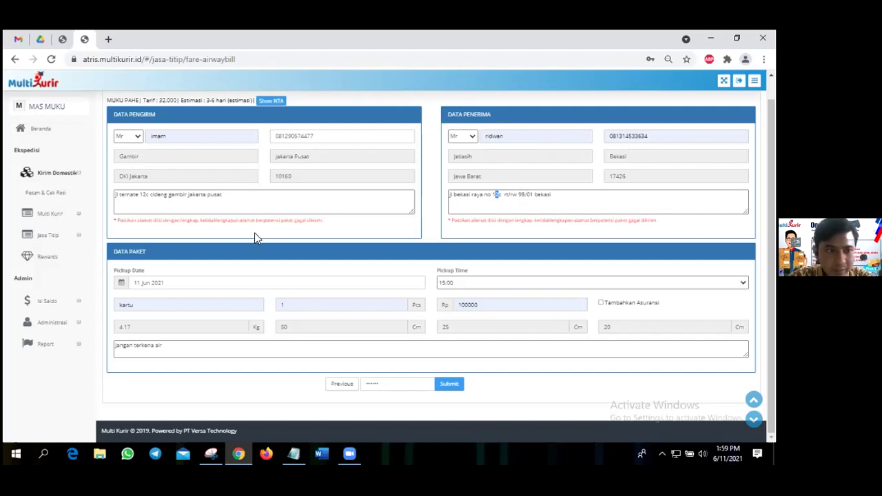
Set pickup to 11 June 2021 at 15:00 and delete the old item name kartu.
{"action": "left_click", "coordinate": [210, 282]}
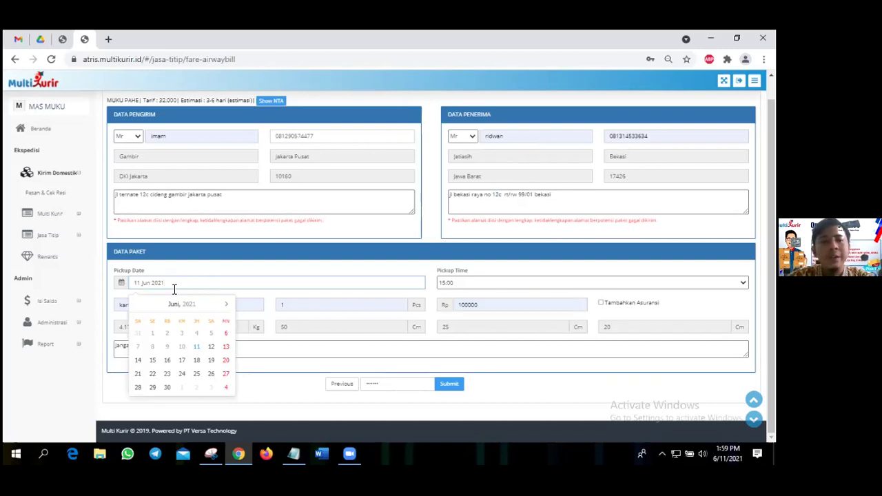
{"action": "left_click", "coordinate": [197, 348]}
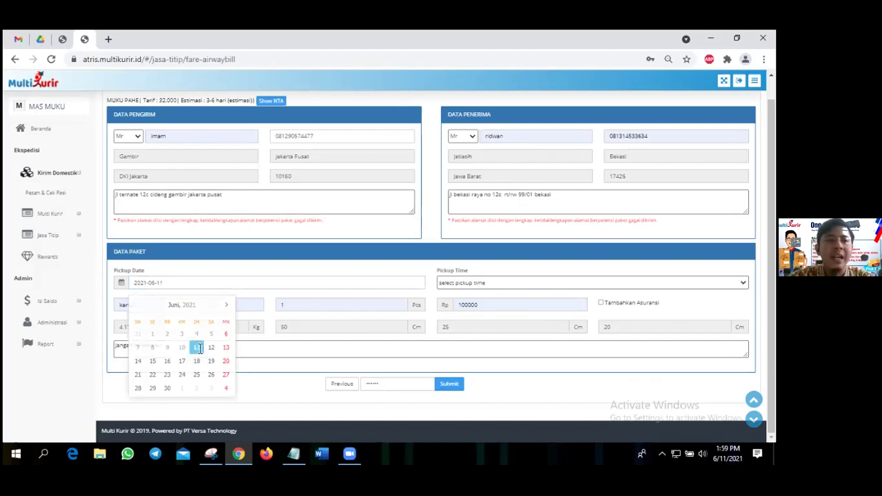
{"action": "left_click", "coordinate": [483, 282]}
{"action": "left_click", "coordinate": [475, 301]}
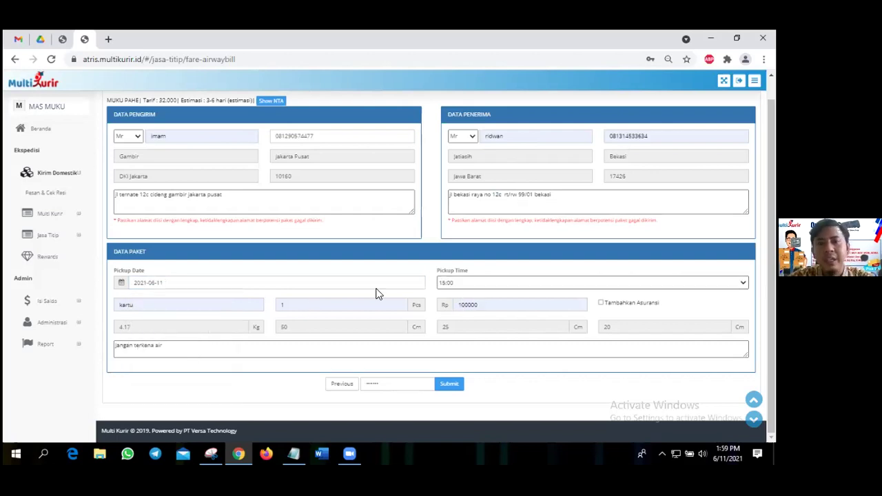
{"action": "double_click", "coordinate": [208, 307]}
{"action": "key", "text": "BackSpace"}
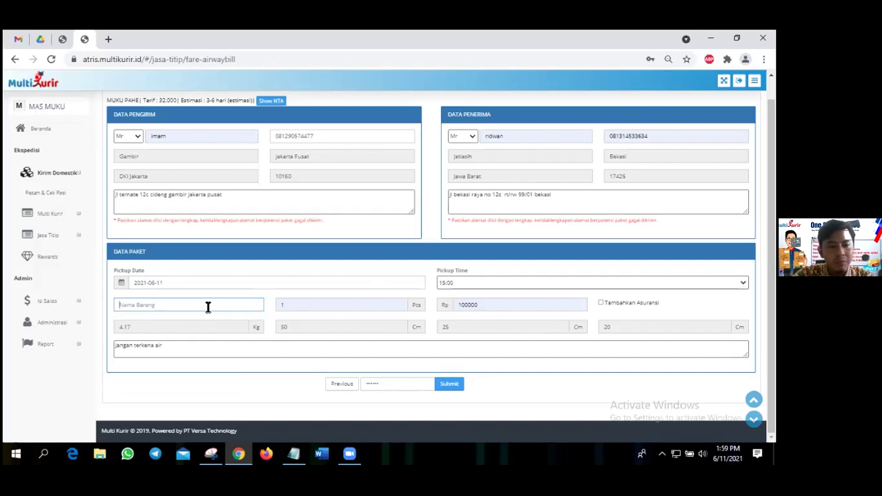
Name the item makanan kering, leave insurance off, and append '/ jangan dibanting' to the notes.
{"action": "type", "text": "makanan kering"}
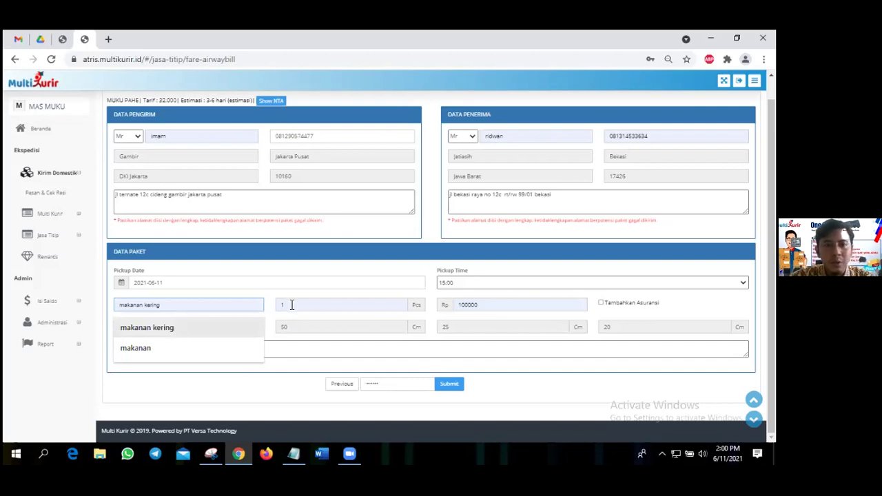
{"action": "key", "text": "Return"}
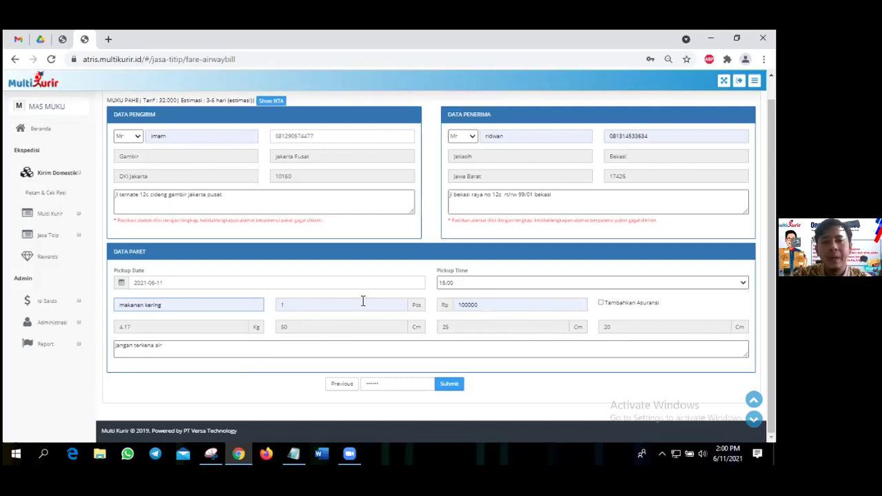
{"action": "left_click", "coordinate": [601, 303]}
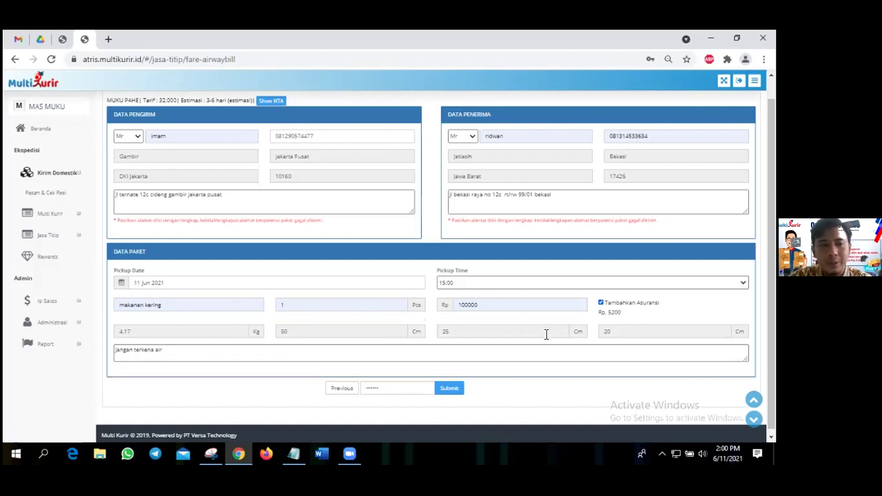
{"action": "left_click", "coordinate": [600, 303]}
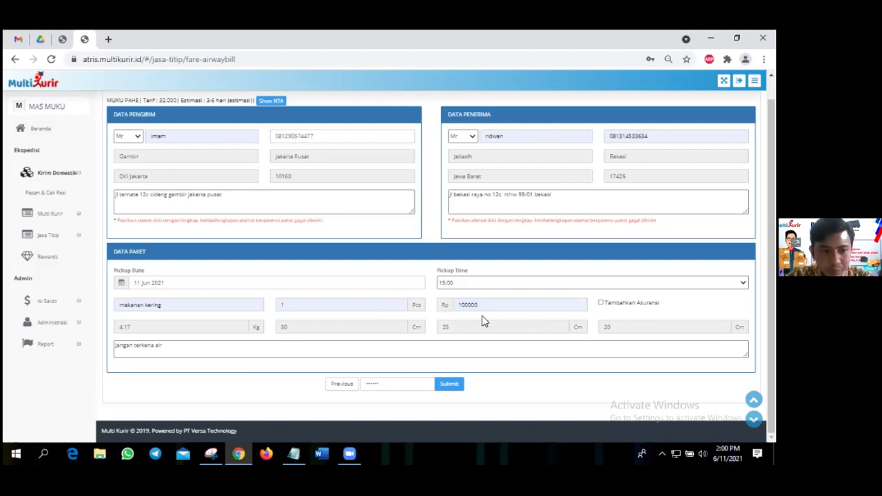
{"action": "left_click", "coordinate": [235, 353]}
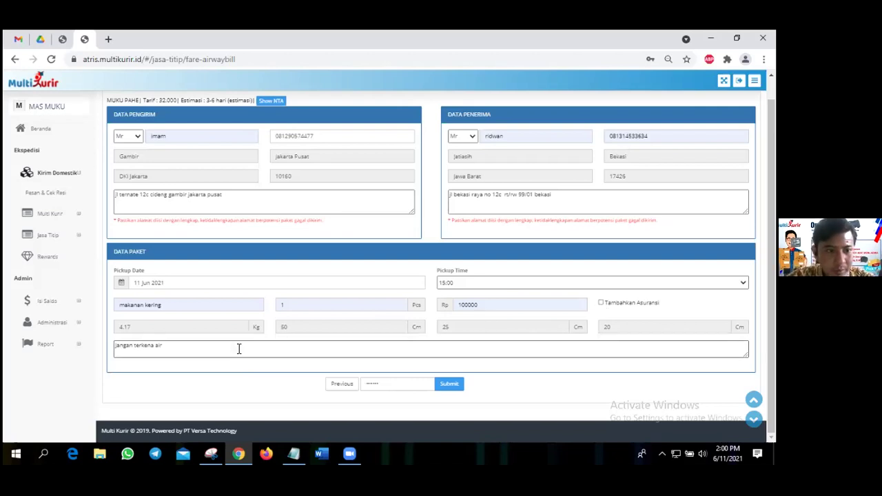
{"action": "type", "text": "/ "}
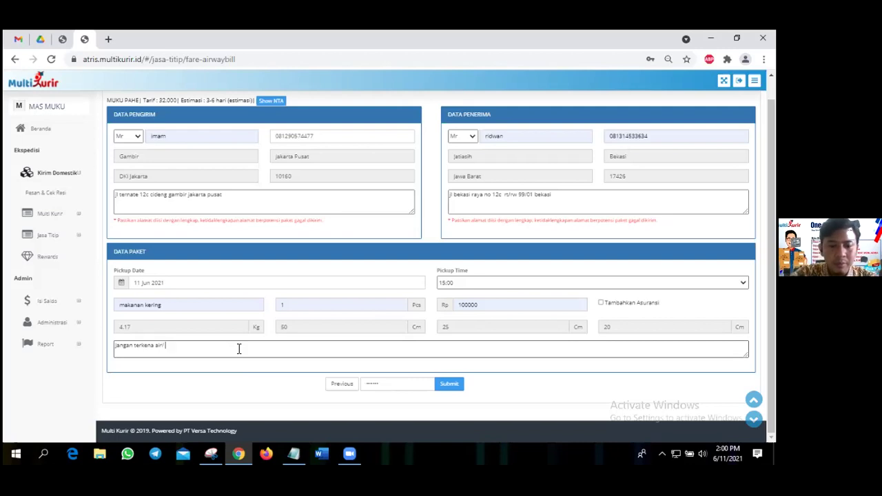
{"action": "type", "text": "jangan dibanting"}
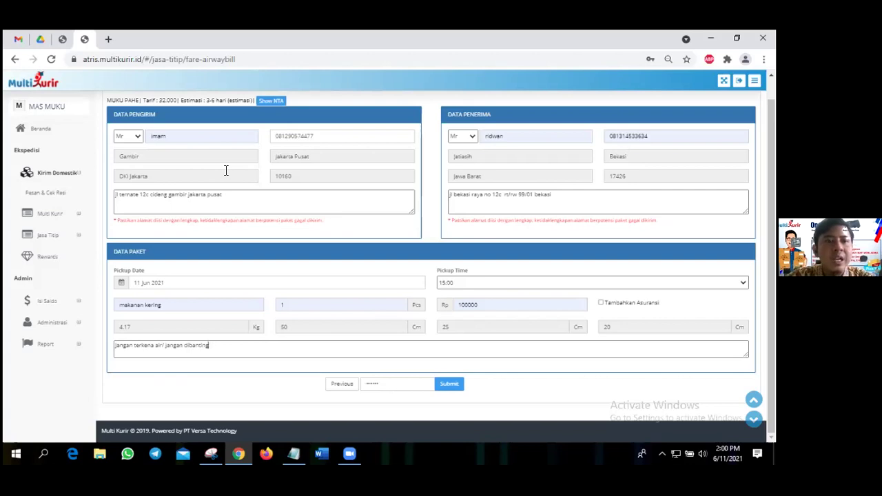
Submit the MUKU PAHE booking, dismiss the success alert, and scroll to the results table.
{"action": "left_click", "coordinate": [449, 385]}
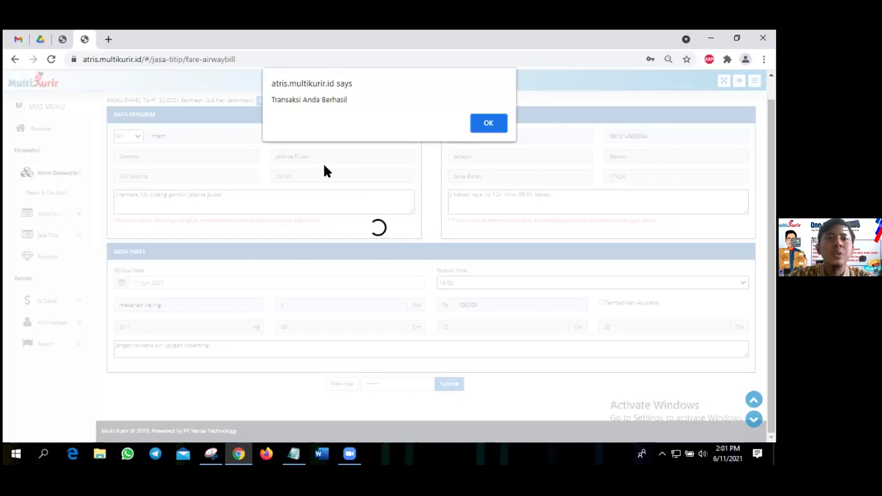
{"action": "left_click", "coordinate": [492, 124]}
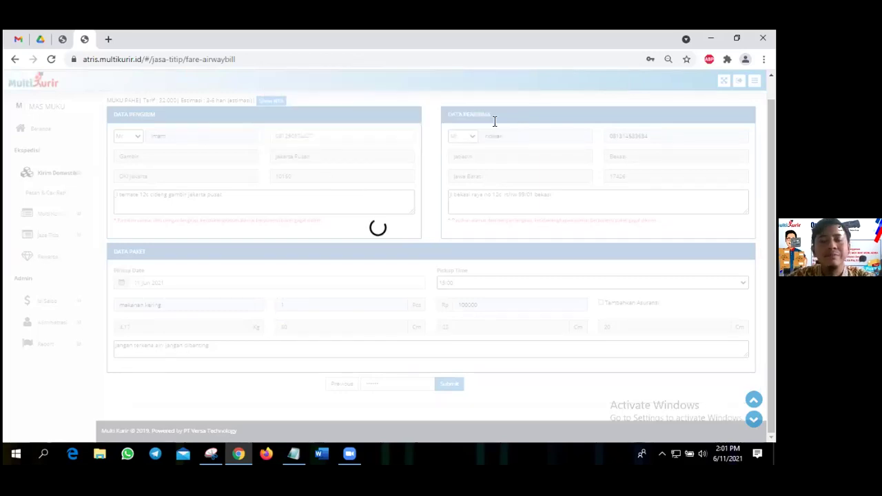
{"action": "scroll", "coordinate": [312, 202], "scroll_direction": "down", "scroll_amount": 1}
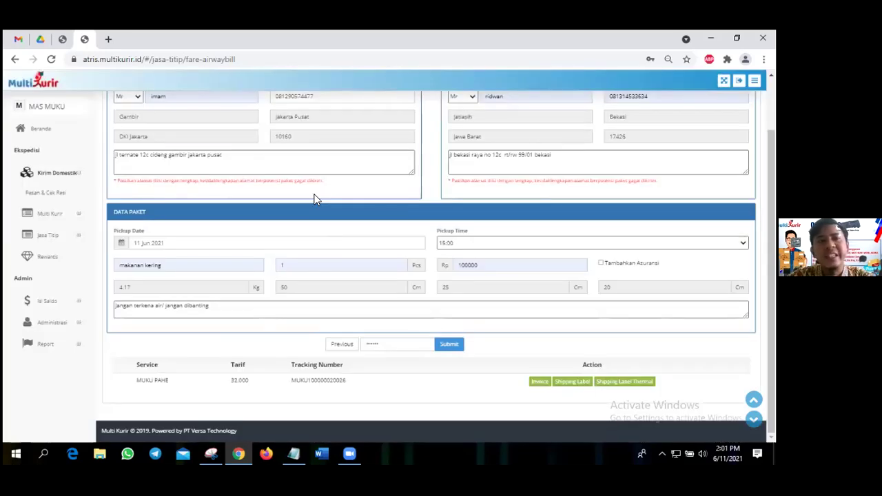
{"action": "scroll", "coordinate": [420, 172], "scroll_direction": "up", "scroll_amount": 1}
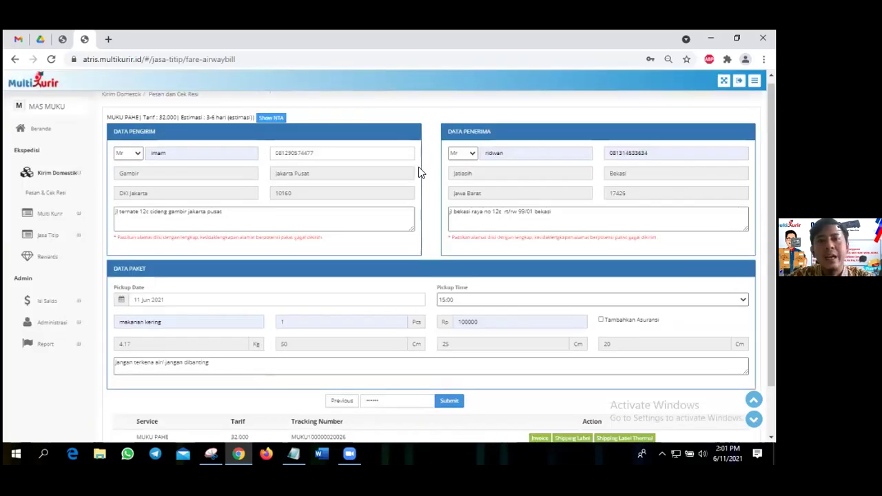
{"action": "scroll", "coordinate": [474, 186], "scroll_direction": "down", "scroll_amount": 1}
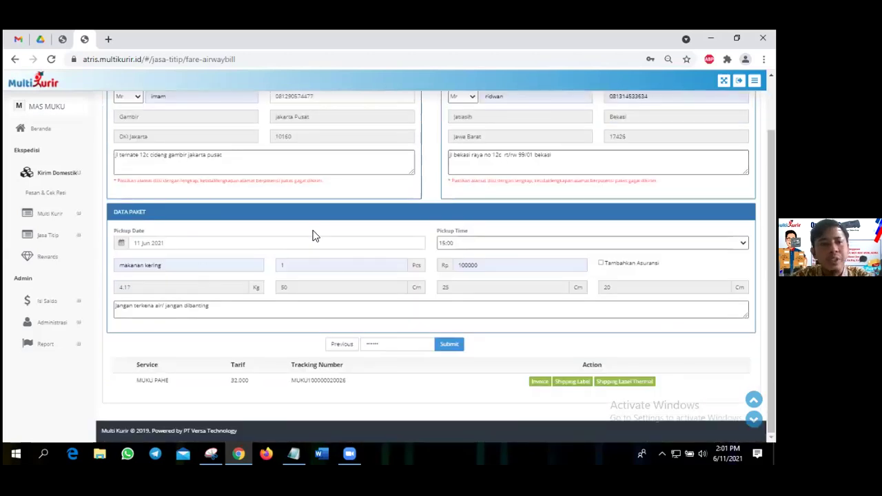
{"action": "scroll", "coordinate": [315, 231], "scroll_direction": "up", "scroll_amount": 1}
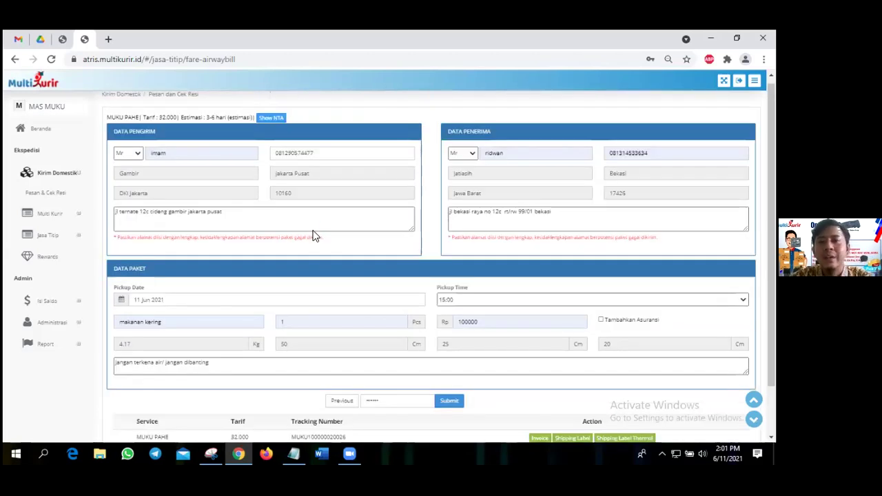
{"action": "scroll", "coordinate": [314, 233], "scroll_direction": "down", "scroll_amount": 1}
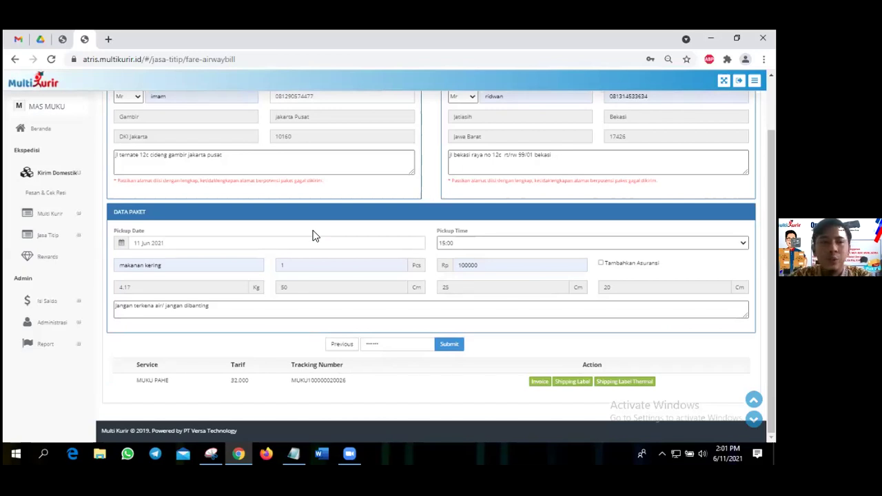
{"action": "scroll", "coordinate": [148, 181], "scroll_direction": "up", "scroll_amount": 2}
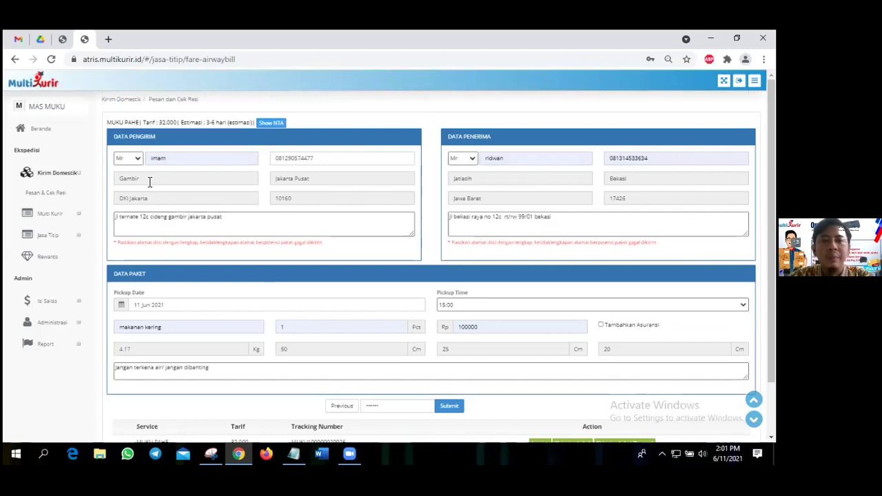
{"action": "scroll", "coordinate": [149, 182], "scroll_direction": "down", "scroll_amount": 2}
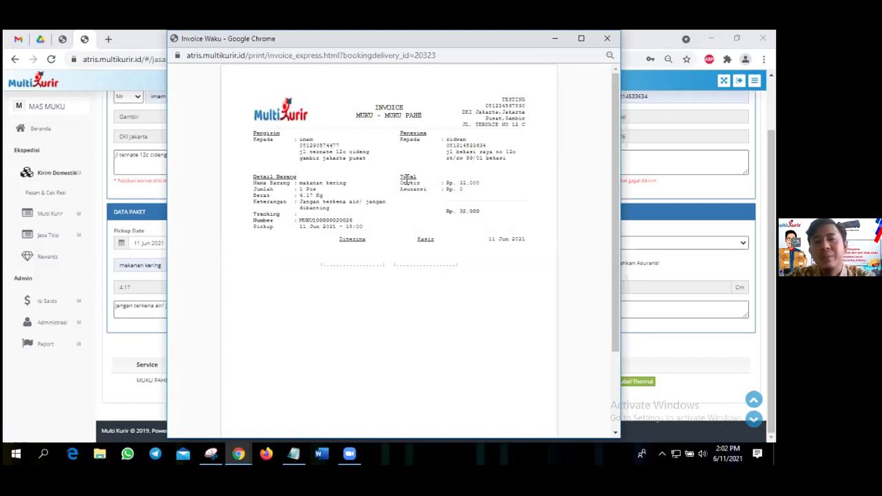
Check the invoice's 32.000 total and 4.17 Kg weight, then close the invoice.
{"action": "double_click", "coordinate": [483, 212]}
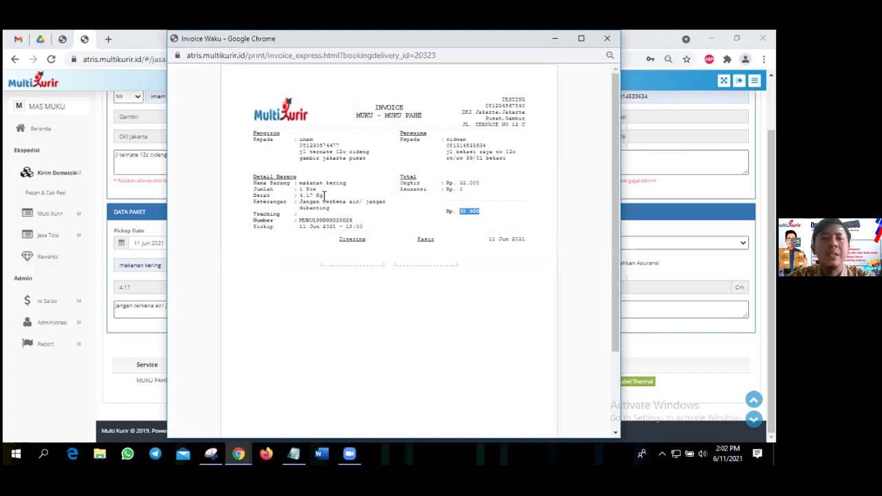
{"action": "triple_click", "coordinate": [324, 196]}
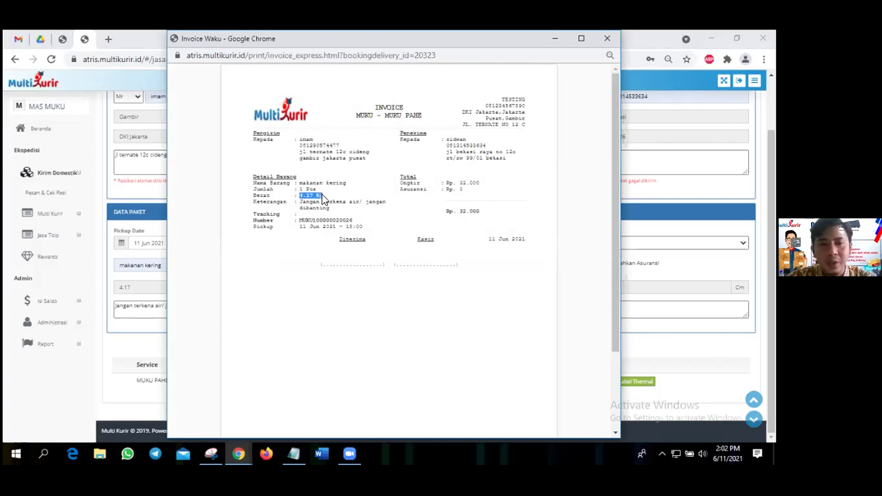
{"action": "left_click", "coordinate": [298, 202]}
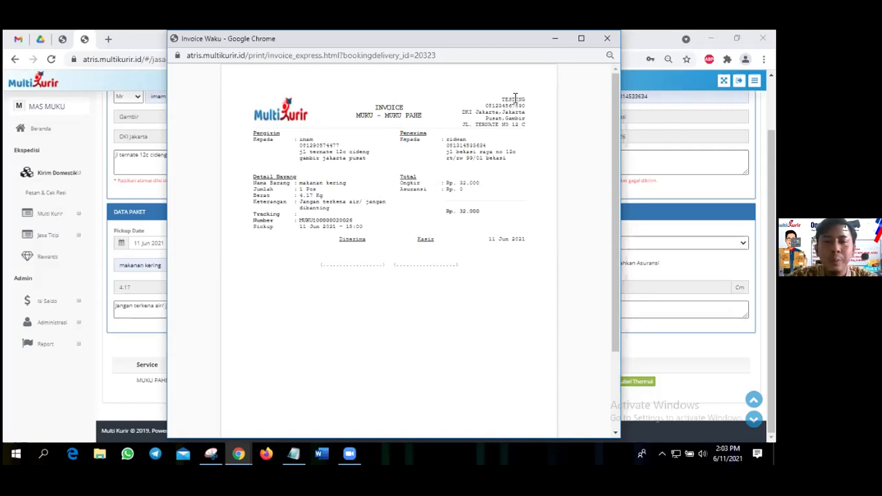
{"action": "left_click", "coordinate": [609, 39]}
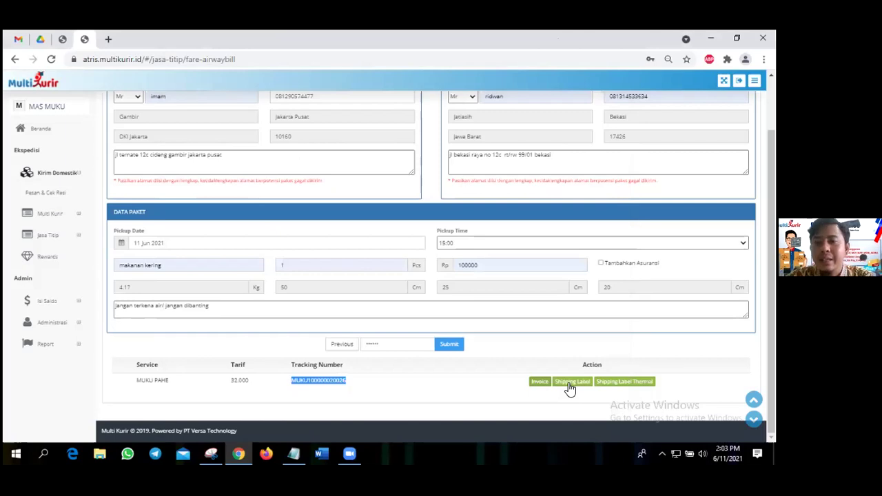
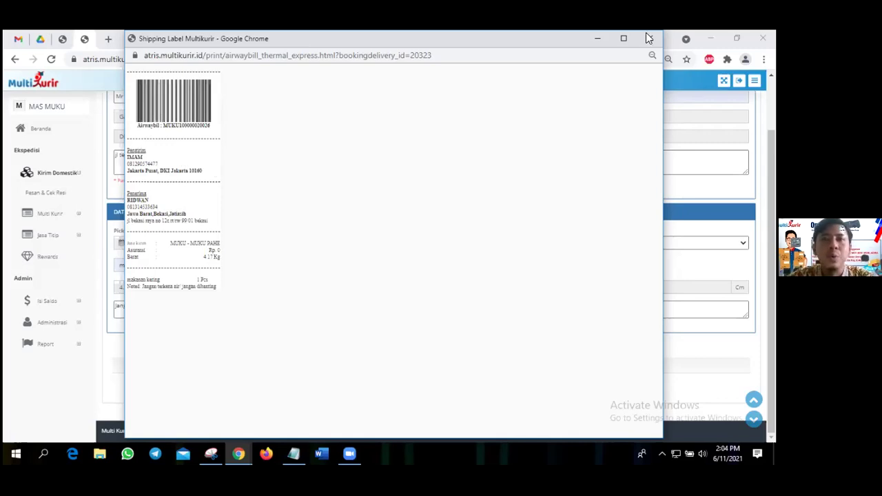
Close the thermal label popup to return to the air waybill page with its tracking number.
{"action": "key", "text": "ctrl+w"}
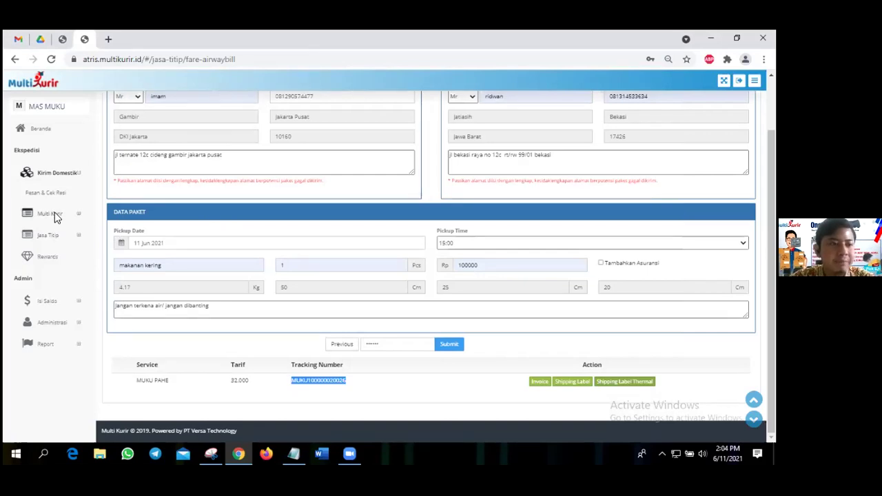
Open the Multi Kurir List Pemesanan and tick pending order 20801, the 4.17 kg Jakarta–Bekasi shipment.
{"action": "left_click", "coordinate": [55, 217]}
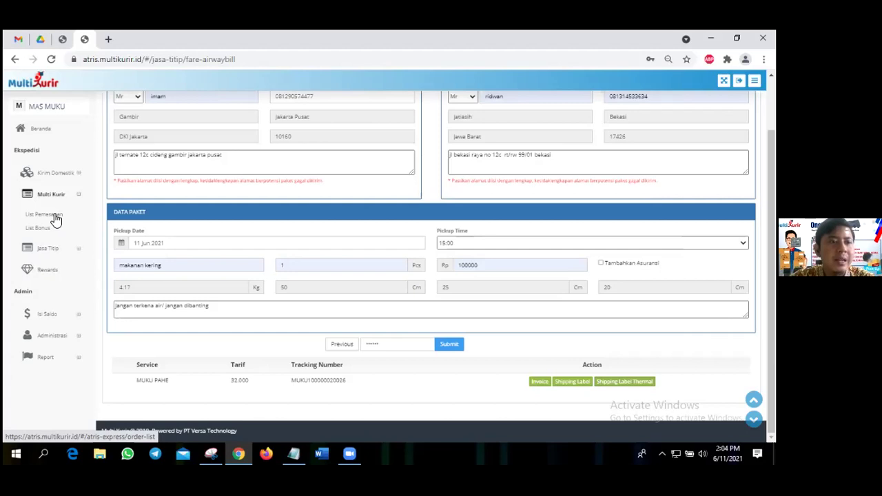
{"action": "left_click", "coordinate": [55, 220]}
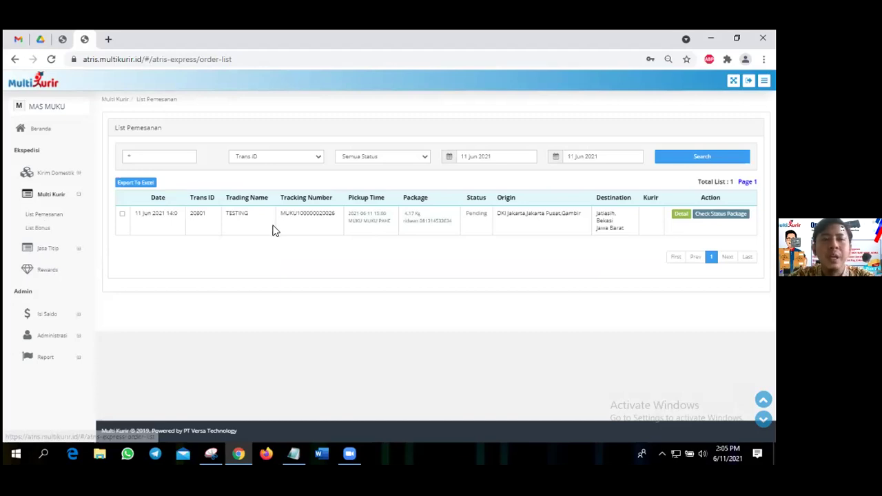
{"action": "double_click", "coordinate": [390, 221]}
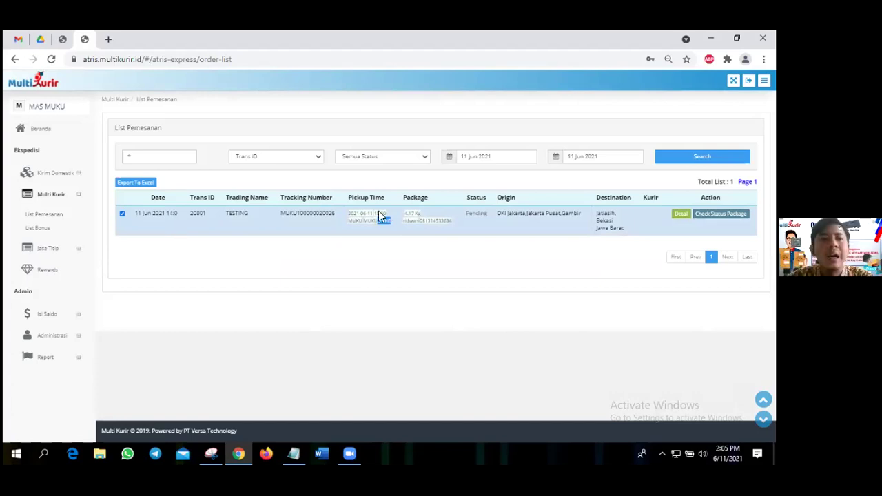
{"action": "left_click", "coordinate": [370, 260]}
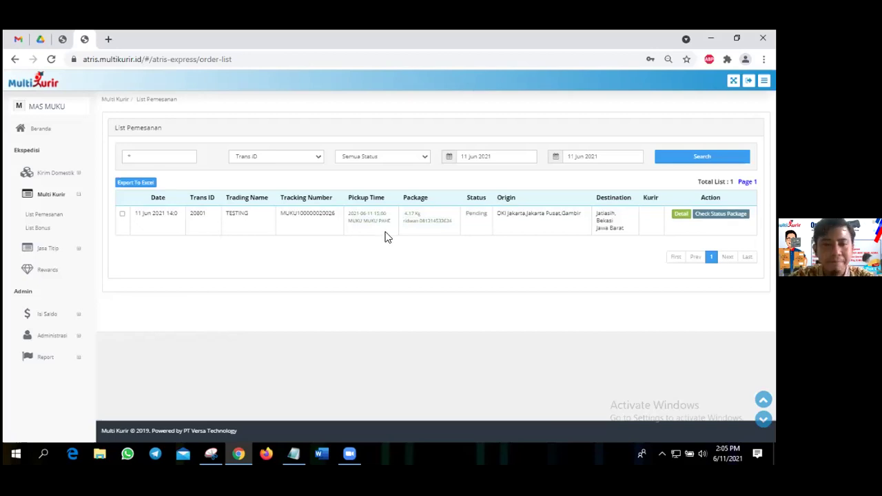
{"action": "double_click", "coordinate": [482, 216]}
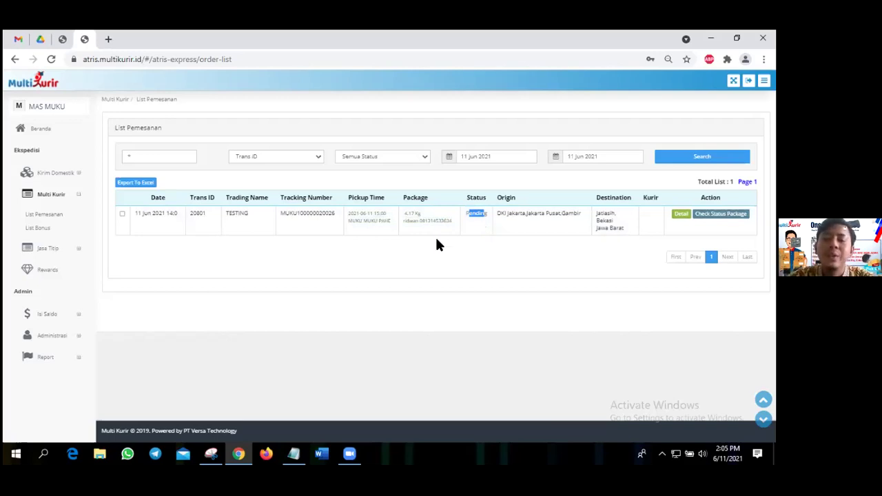
{"action": "left_click", "coordinate": [480, 217]}
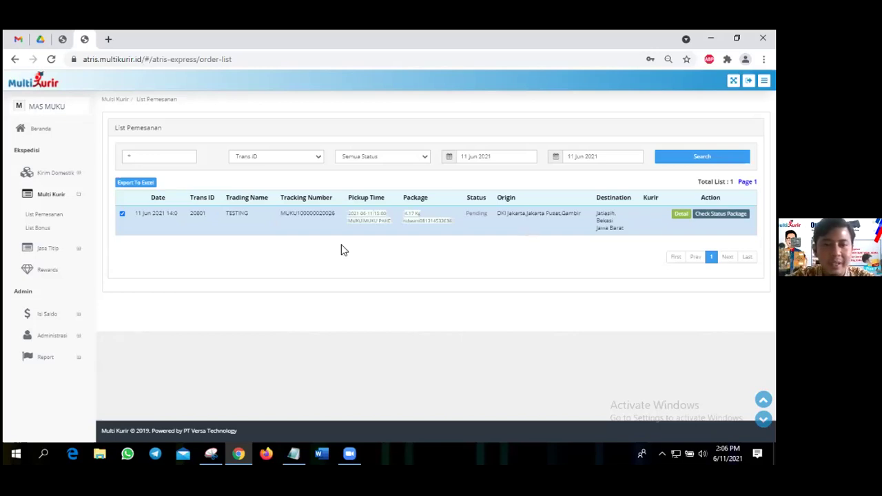
Open the Multi Kurir List Bonus, check order 20801's 4.080 distributor bonus, and glance at the start-date calendar.
{"action": "left_click", "coordinate": [45, 237]}
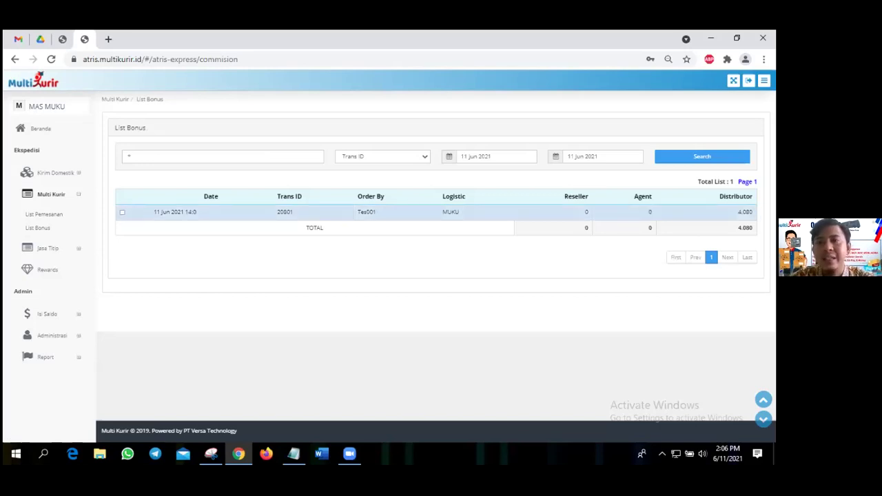
{"action": "left_click_drag", "start_coordinate": [738, 213], "coordinate": [749, 212]}
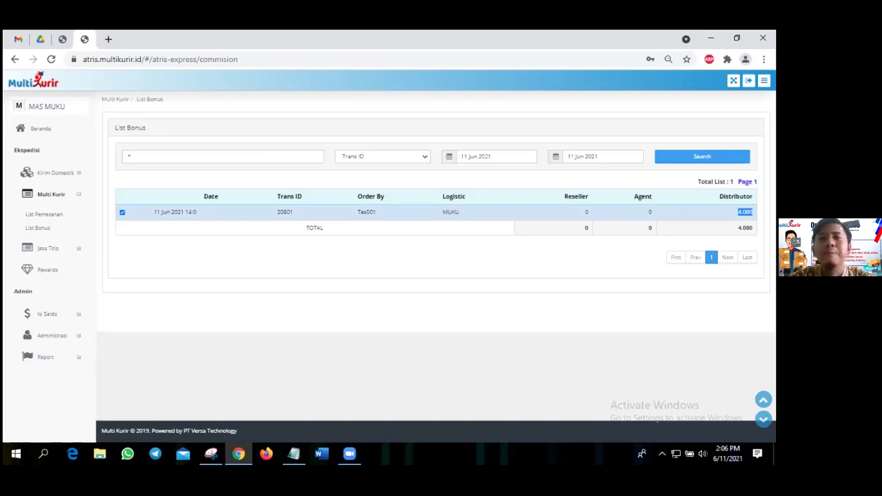
{"action": "left_click", "coordinate": [489, 155]}
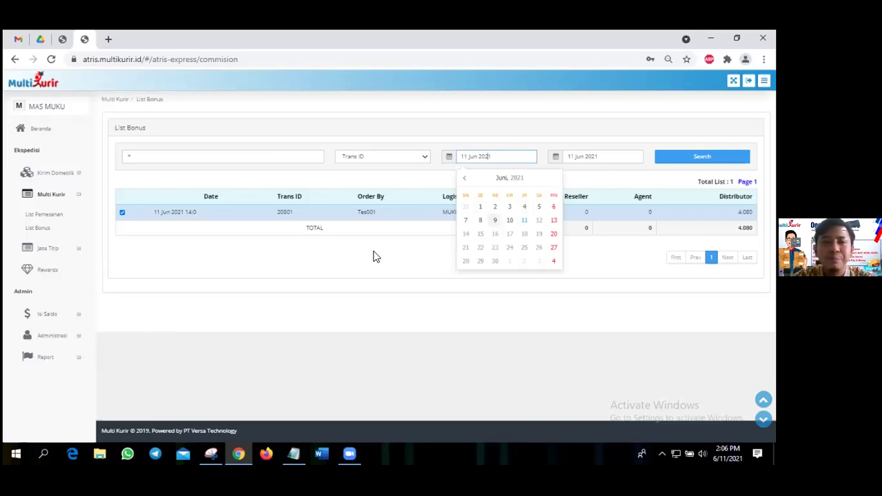
{"action": "left_click", "coordinate": [87, 225]}
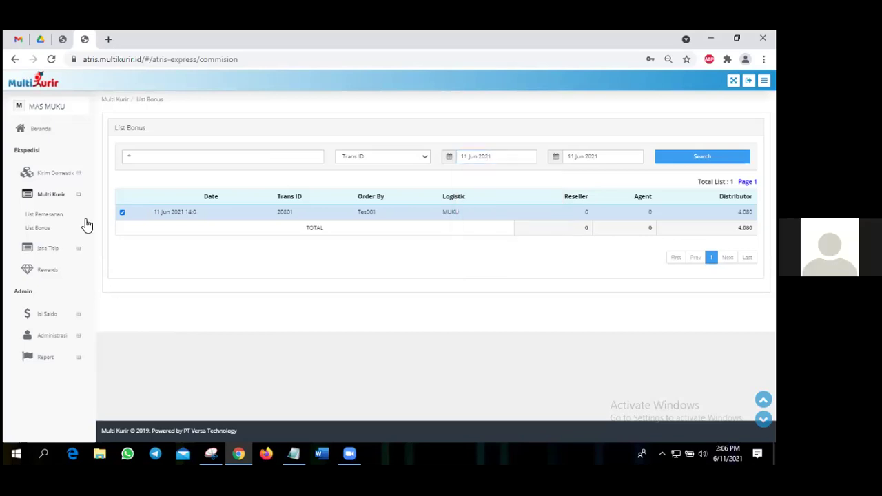
Open the Jasa Titip List Pemesanan and tick order 20798 with NINJA REG service.
{"action": "left_click", "coordinate": [43, 252]}
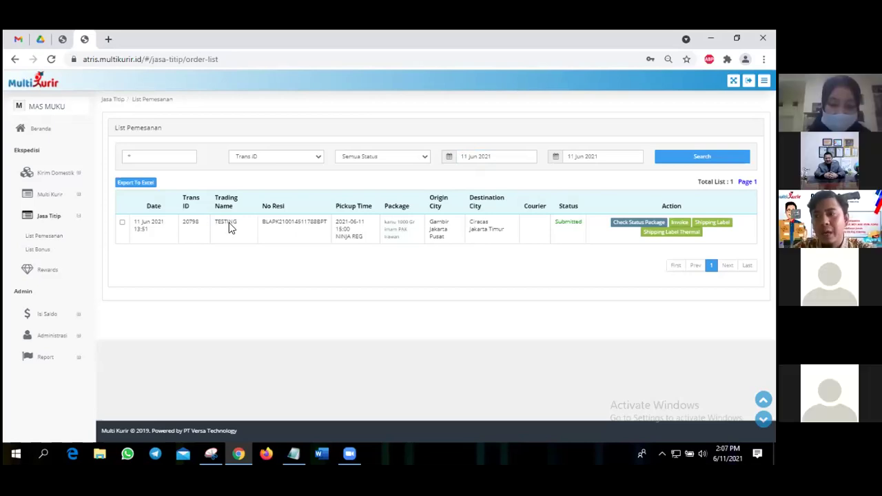
{"action": "left_click_drag", "start_coordinate": [335, 238], "coordinate": [362, 244]}
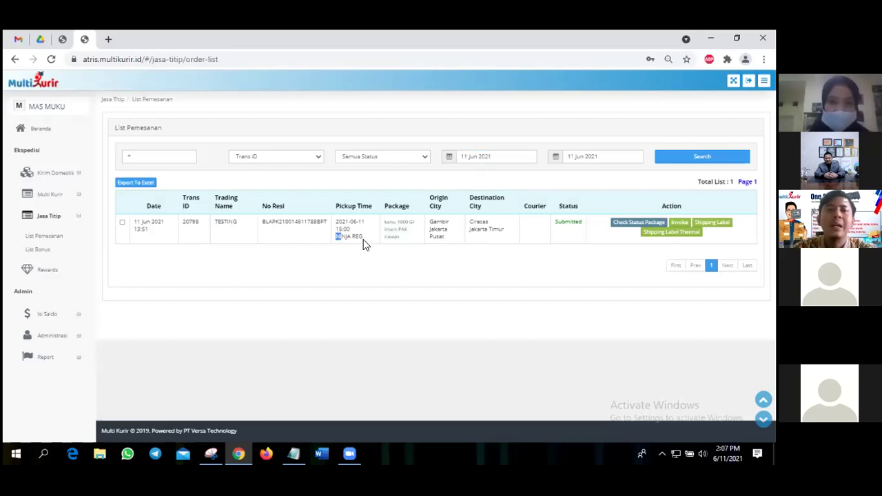
{"action": "left_click", "coordinate": [206, 228]}
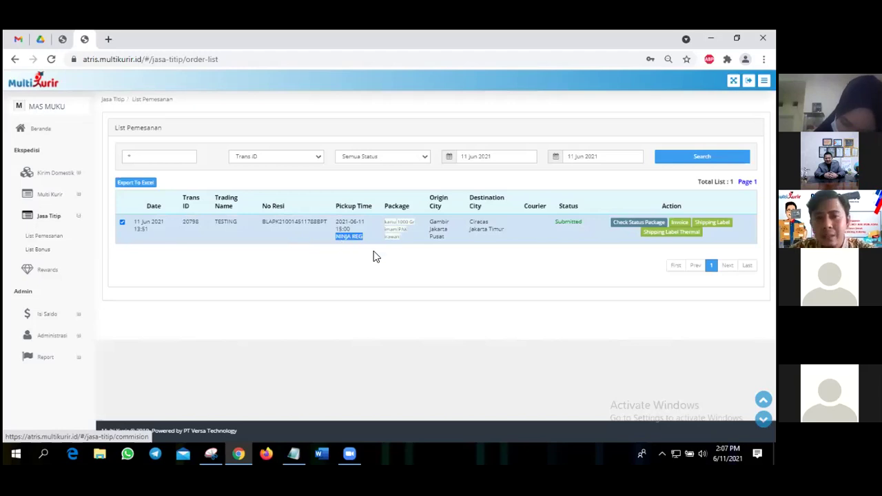
{"action": "left_click", "coordinate": [634, 248]}
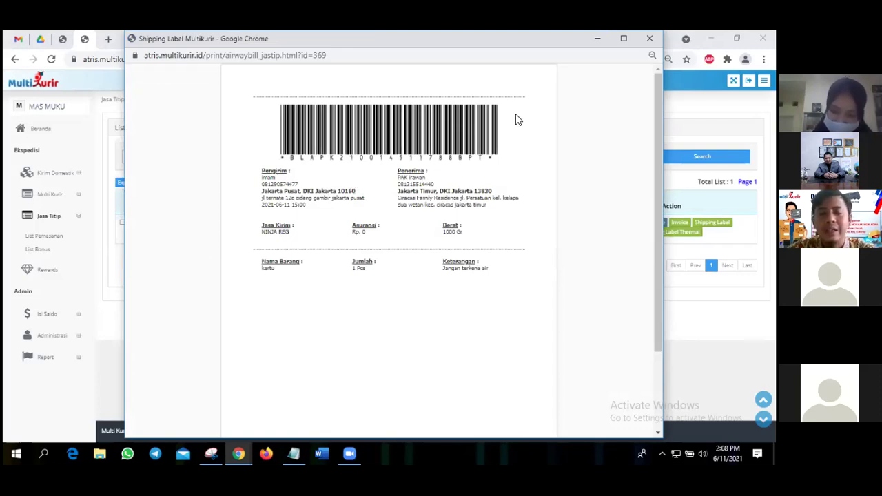
Review order 20798's shipping label (item kartu, 1 Pcs, note 'Jangan terkena air') and close it.
{"action": "left_click", "coordinate": [651, 39]}
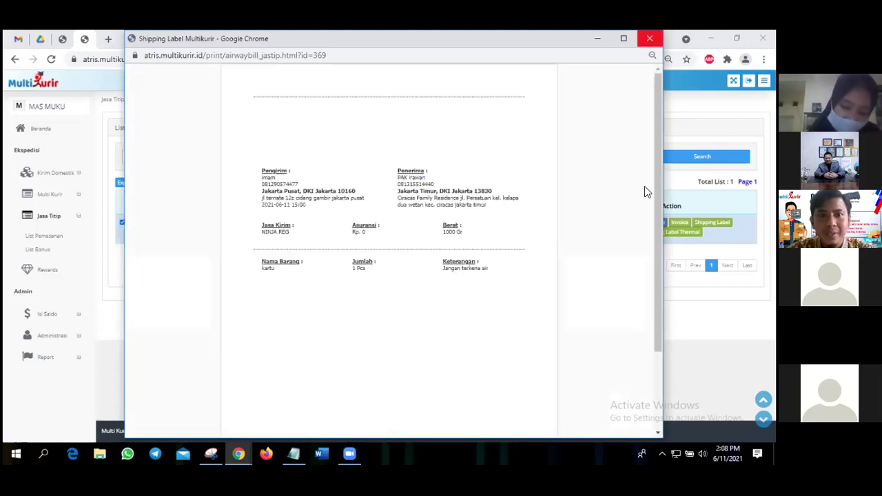
Check the thermal label for order 20798, showing NINJA REG and 1000 Gr, then close it.
{"action": "left_click", "coordinate": [650, 38]}
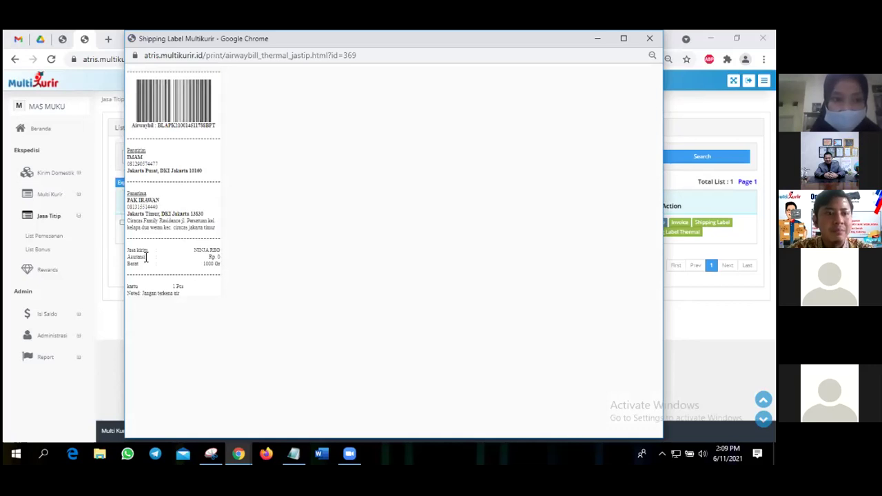
{"action": "double_click", "coordinate": [207, 250]}
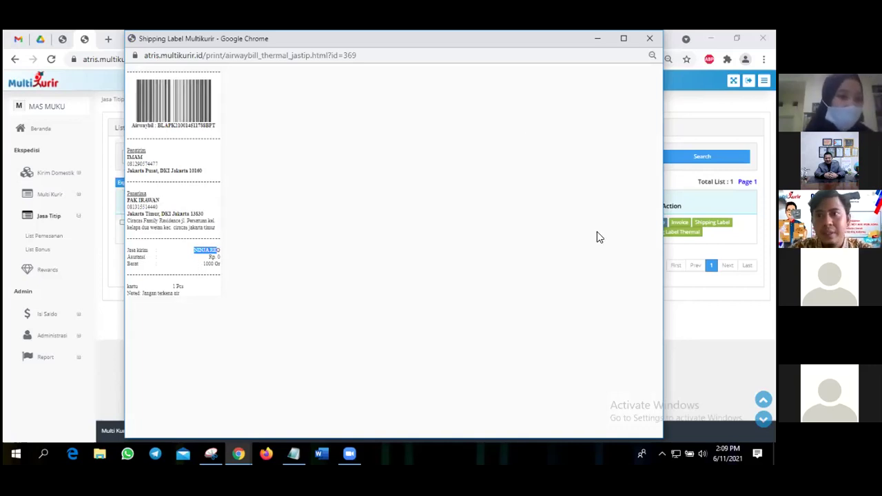
{"action": "key", "text": "ctrl+w"}
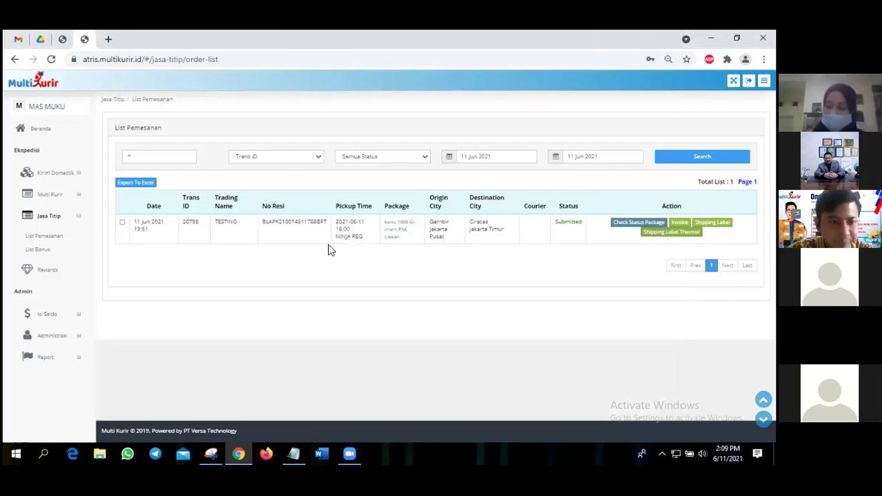
Look over the Jasa Titip bonus list (bonus 713) and order list, then open Rewards showing 0 points.
{"action": "left_click", "coordinate": [38, 249]}
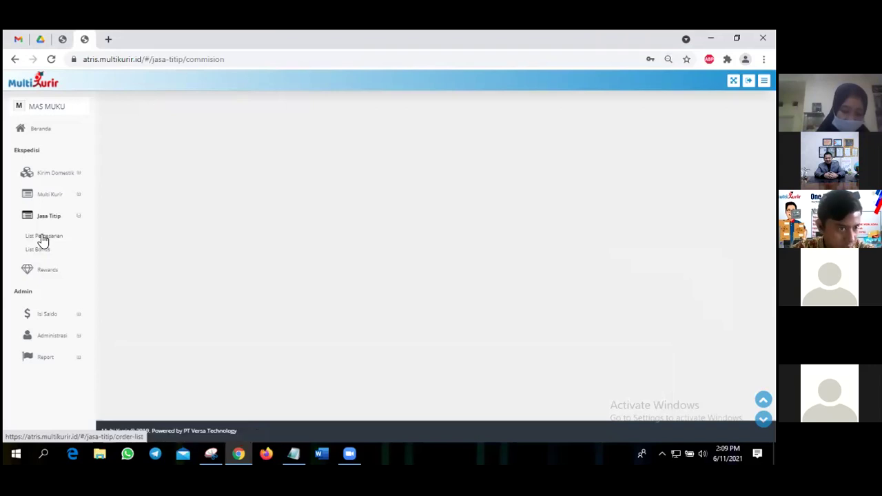
{"action": "left_click", "coordinate": [43, 239]}
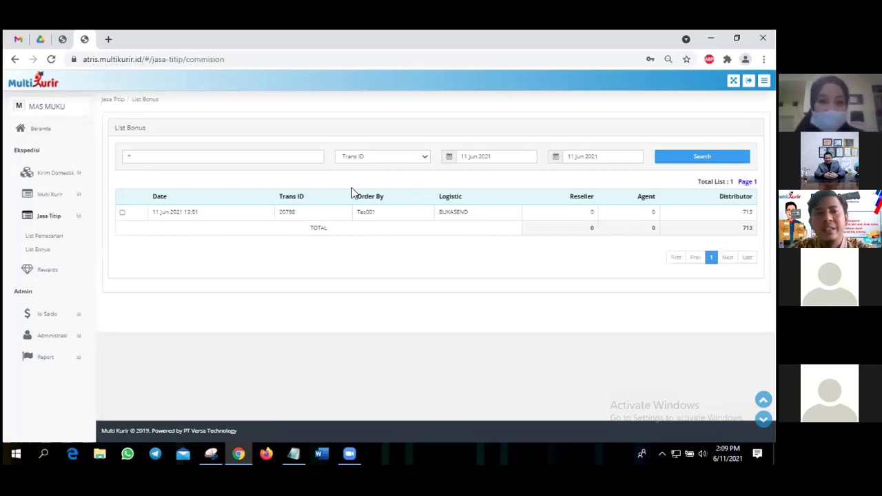
{"action": "left_click", "coordinate": [485, 160]}
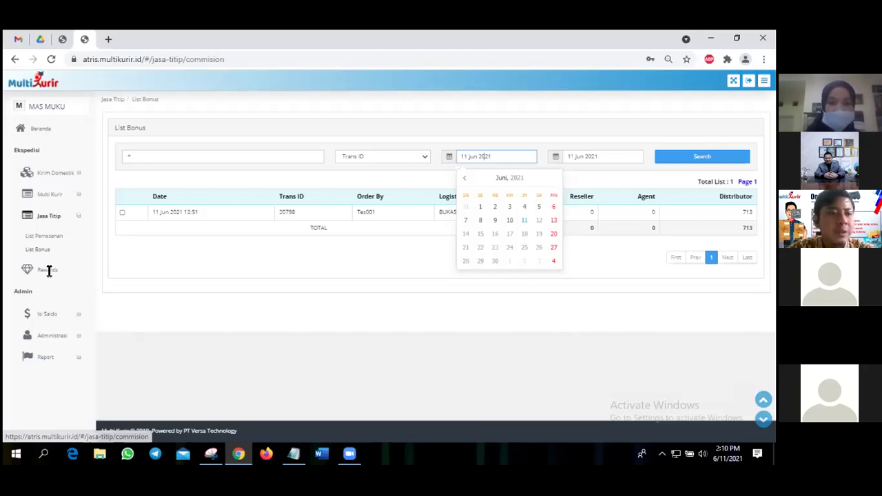
{"action": "left_click", "coordinate": [47, 269]}
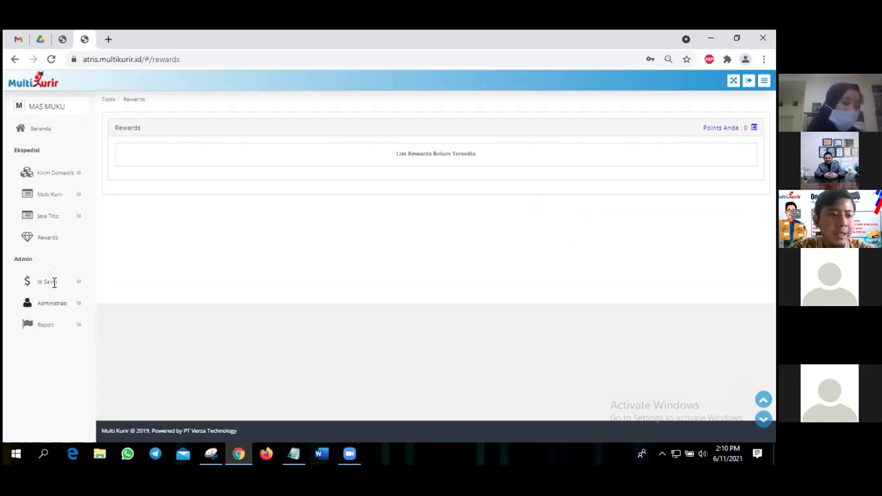
Open Isi Saldo's Bank Transfer page listing the available banks and BCA account details.
{"action": "left_click", "coordinate": [54, 282]}
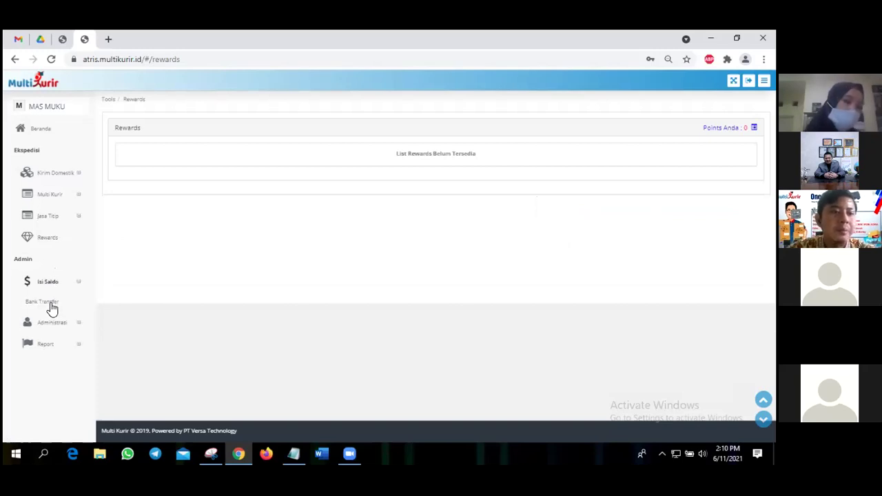
{"action": "left_click", "coordinate": [50, 304]}
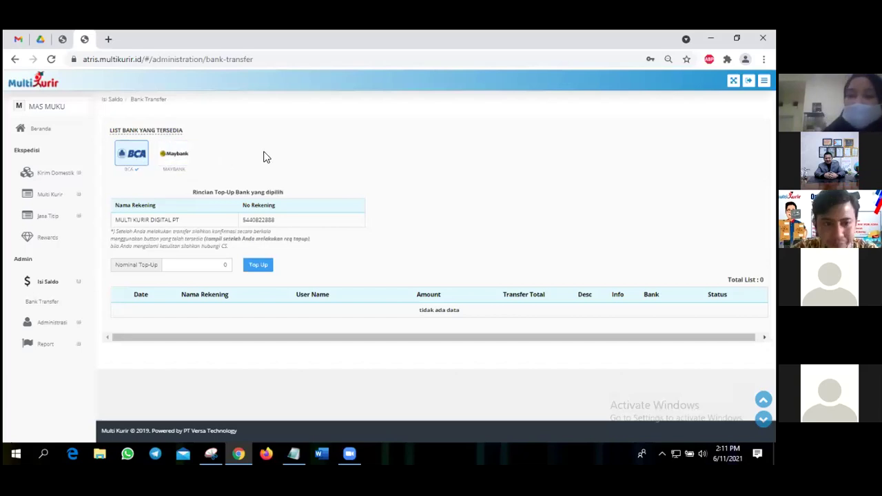
{"action": "left_click", "coordinate": [178, 157]}
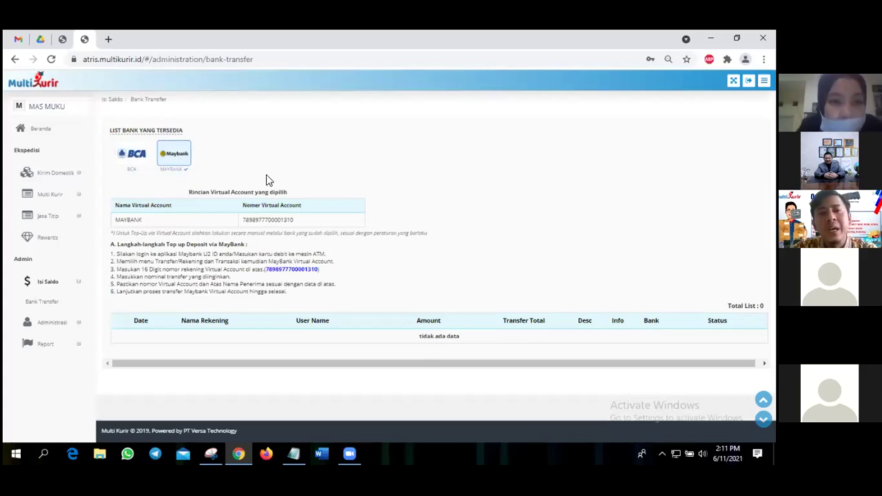
{"action": "double_click", "coordinate": [255, 219]}
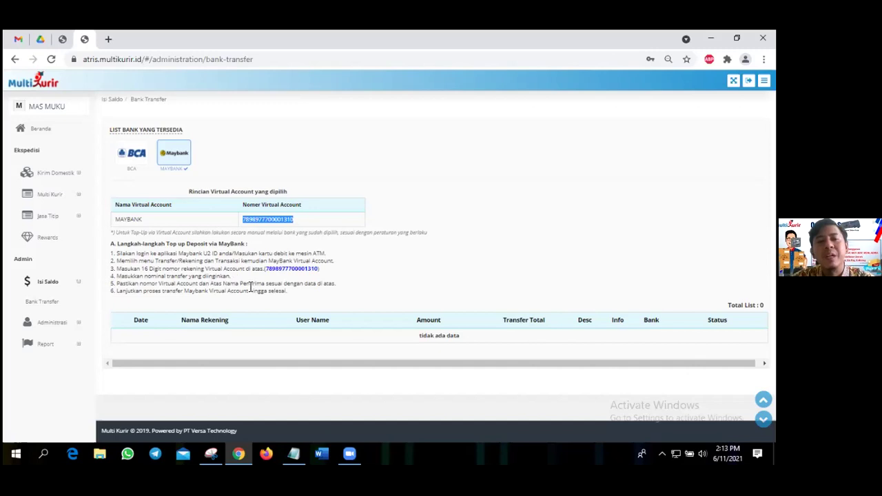
{"action": "left_click_drag", "start_coordinate": [223, 284], "coordinate": [250, 286]}
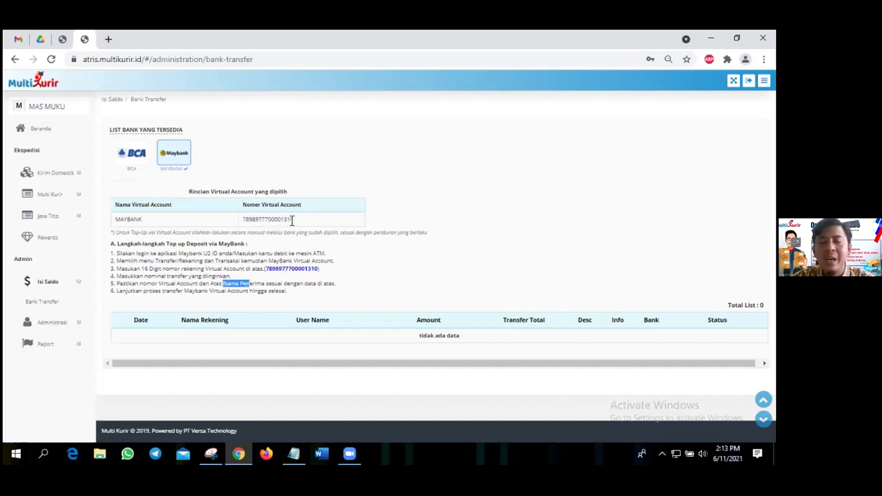
{"action": "double_click", "coordinate": [292, 220]}
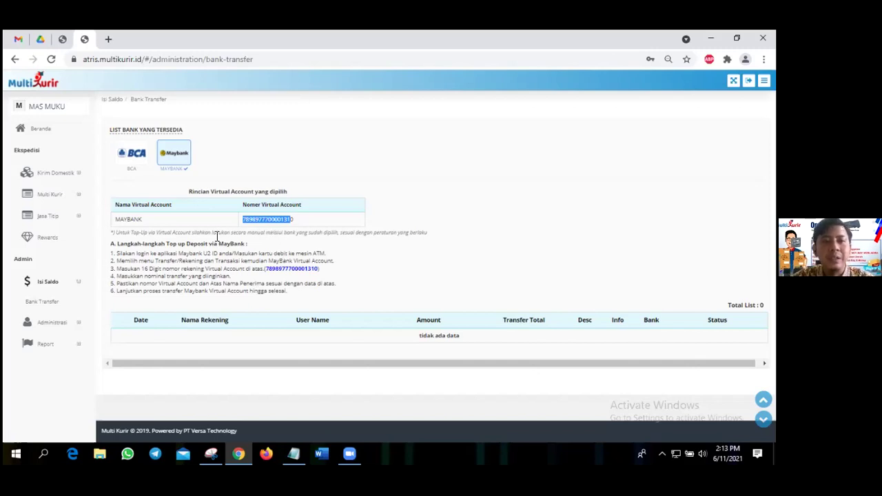
{"action": "left_click", "coordinate": [342, 212]}
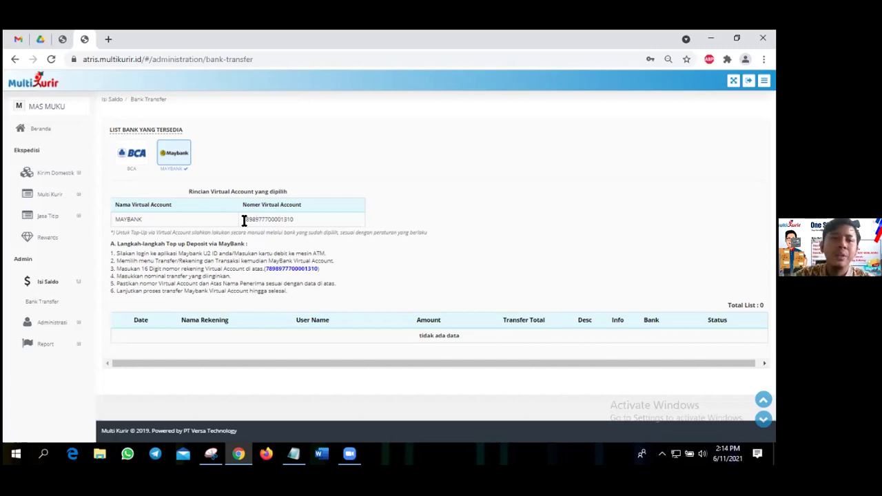
{"action": "left_click_drag", "start_coordinate": [244, 221], "coordinate": [297, 220]}
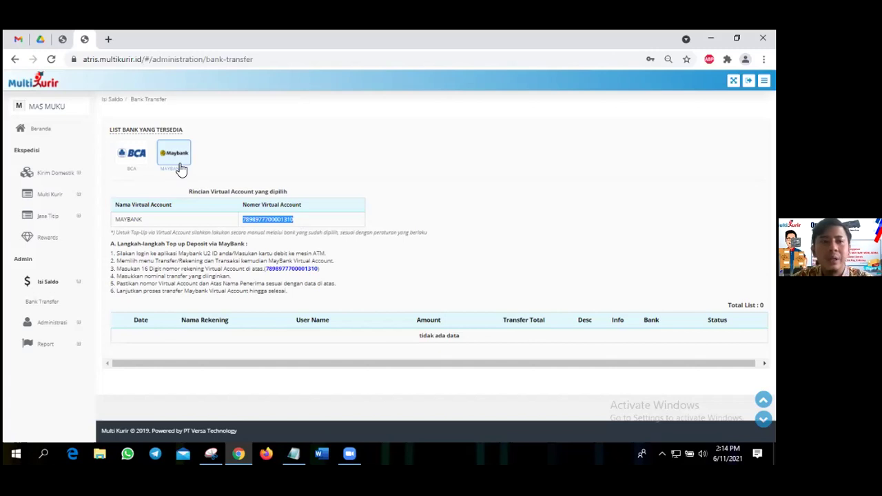
Pick BCA as the bank, enter a 500.000 top-up amount, and submit the request.
{"action": "left_click", "coordinate": [135, 157]}
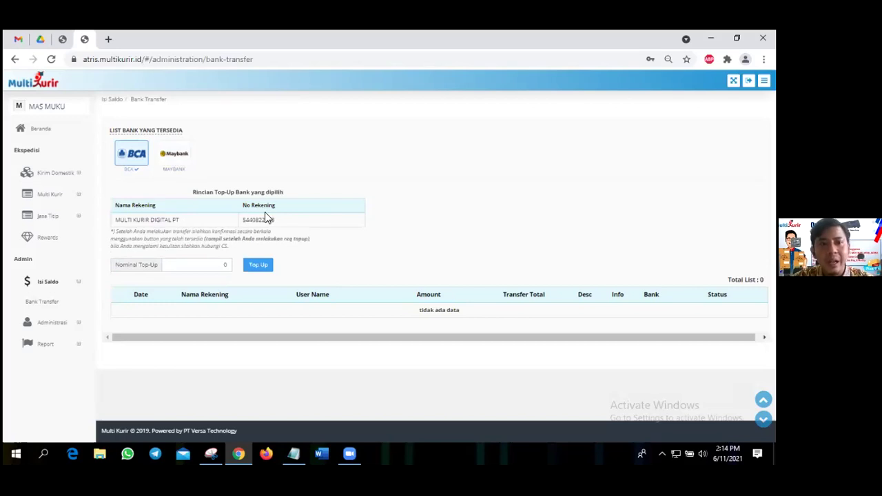
{"action": "double_click", "coordinate": [291, 221]}
{"action": "left_click", "coordinate": [189, 264]}
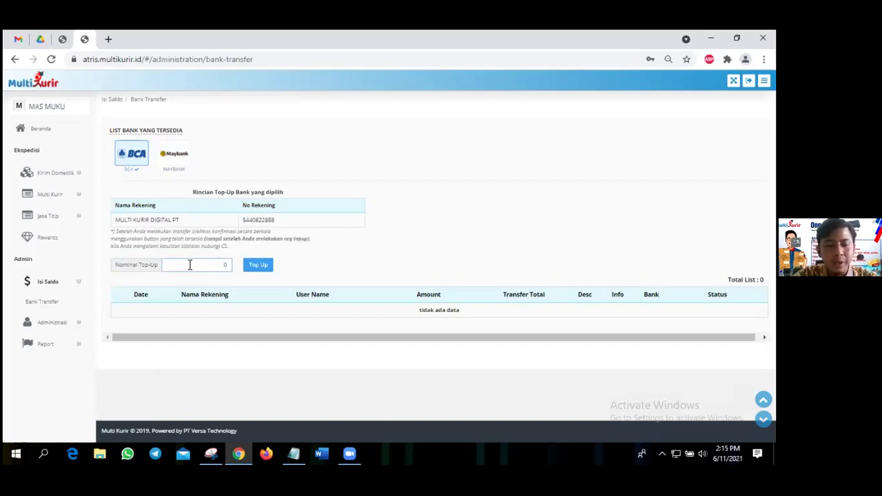
{"action": "type", "text": "500.00"}
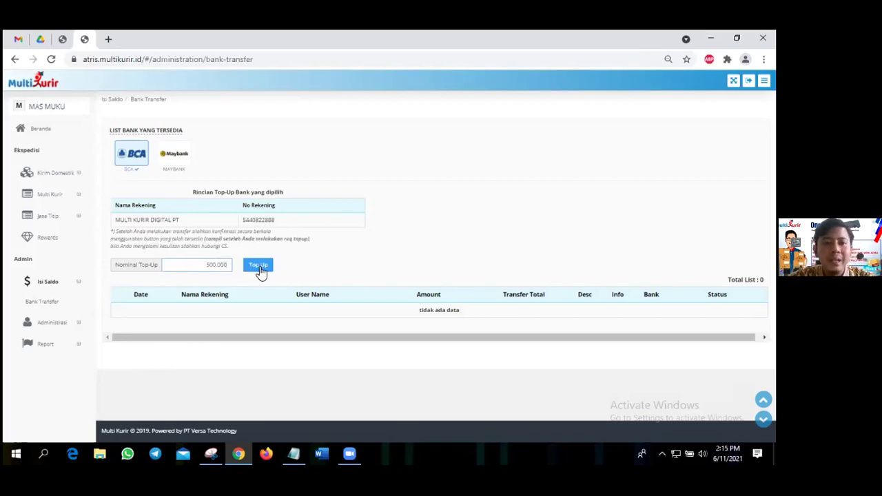
{"action": "left_click", "coordinate": [259, 269]}
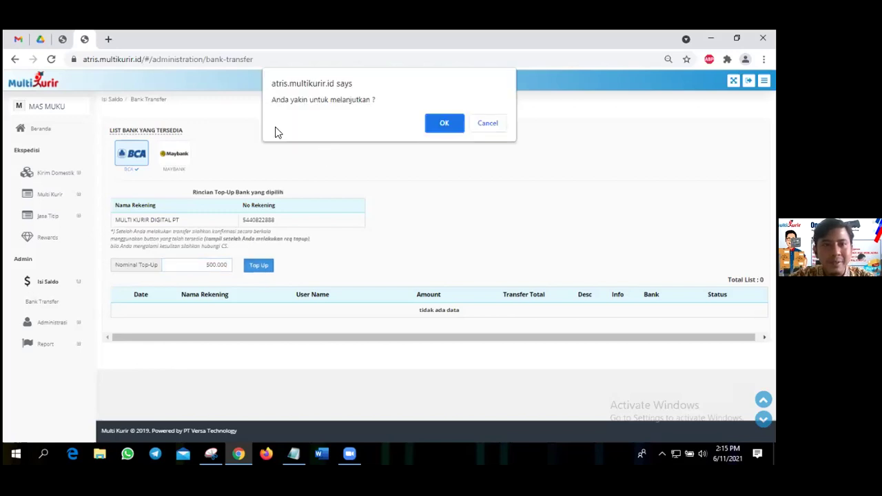
Confirm the 500.000 BCA top-up and view its 500,902 Waiting transfer with countdown.
{"action": "left_click", "coordinate": [444, 124]}
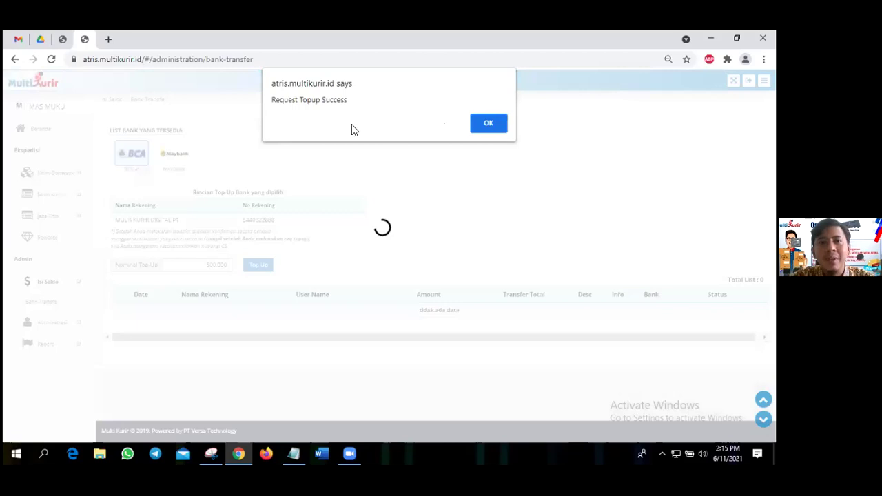
{"action": "left_click", "coordinate": [475, 124]}
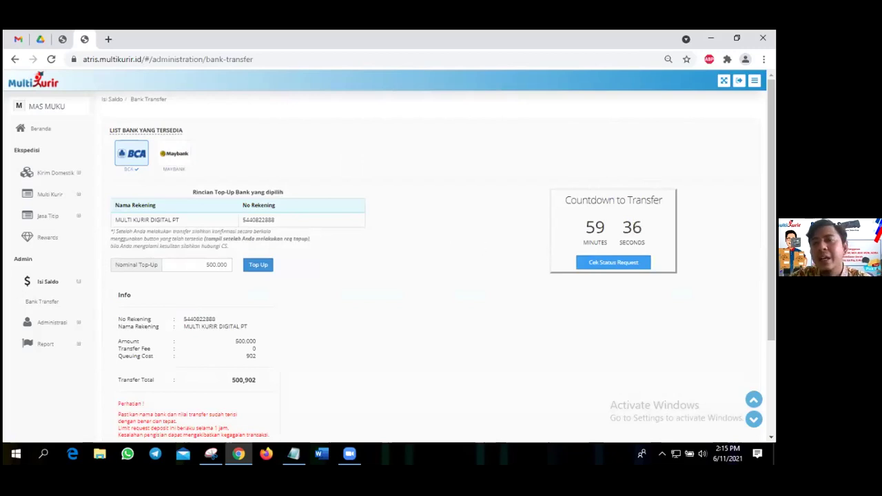
{"action": "scroll", "coordinate": [530, 215], "scroll_direction": "down", "scroll_amount": 2}
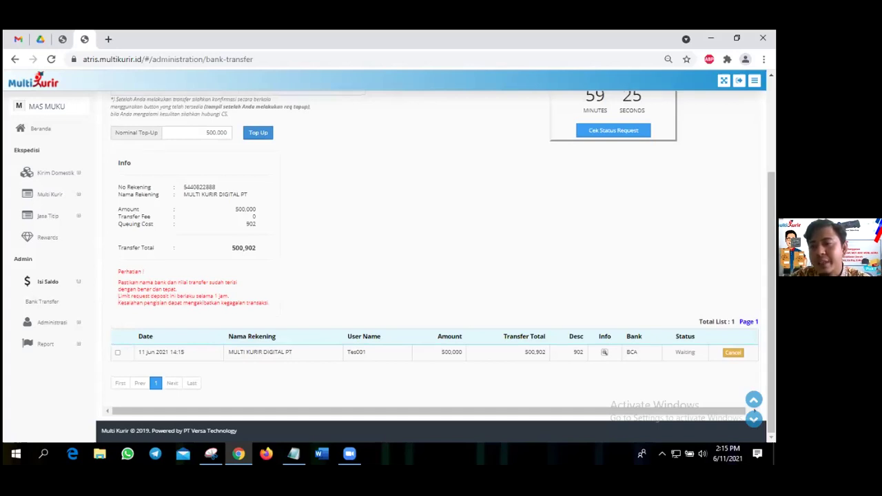
{"action": "double_click", "coordinate": [684, 352]}
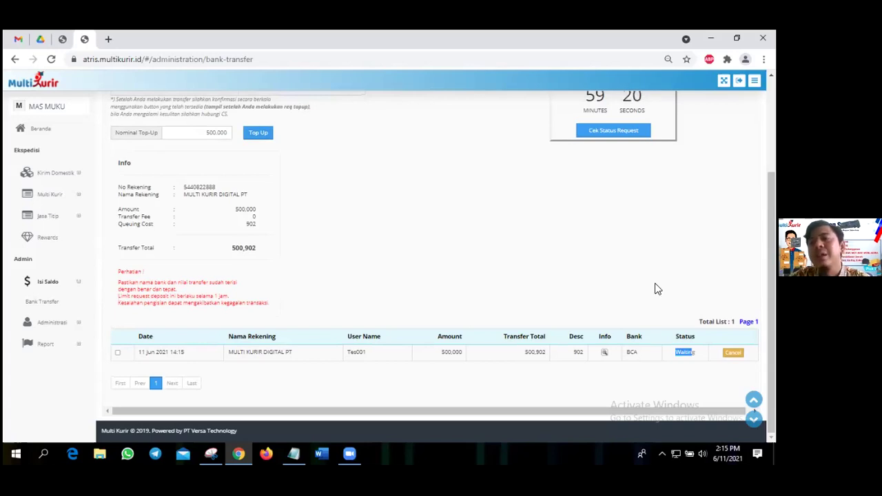
{"action": "left_click", "coordinate": [623, 293]}
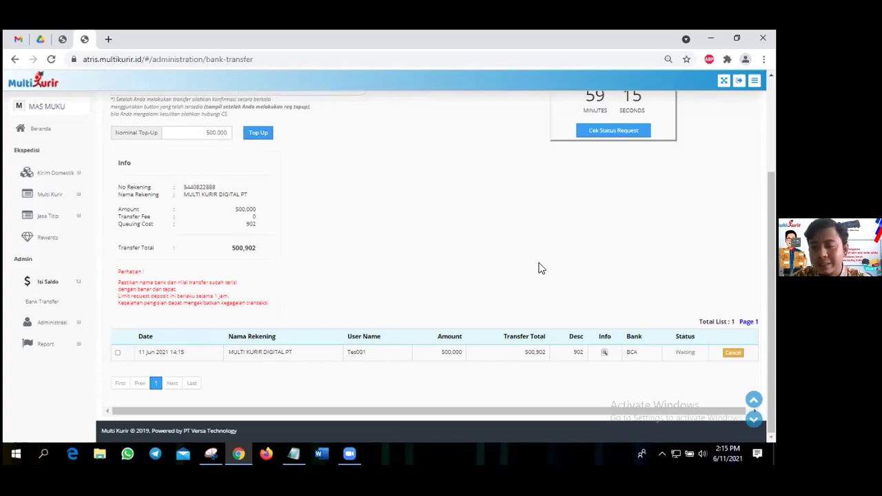
{"action": "scroll", "coordinate": [541, 268], "scroll_direction": "up", "scroll_amount": 2}
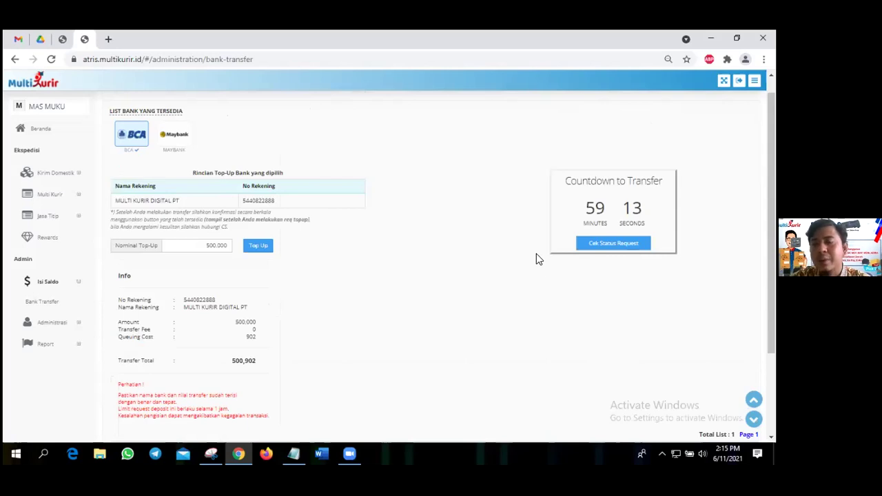
{"action": "scroll", "coordinate": [538, 259], "scroll_direction": "down", "scroll_amount": 2}
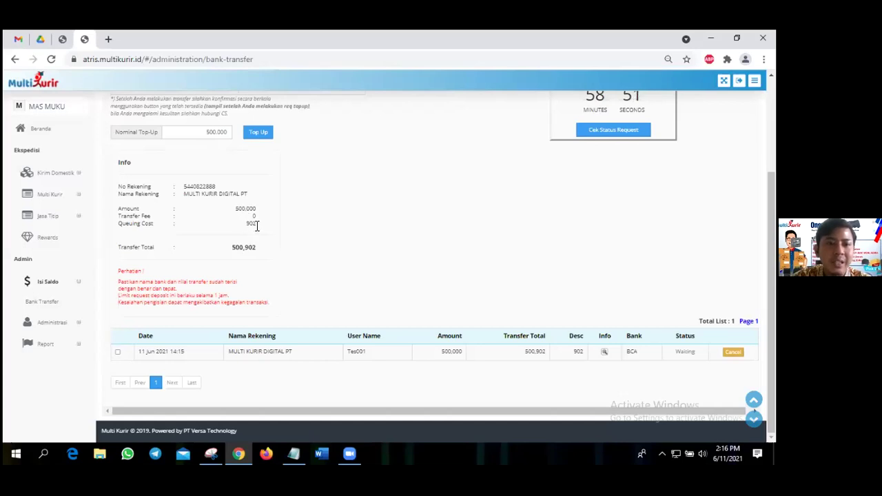
{"action": "double_click", "coordinate": [257, 226]}
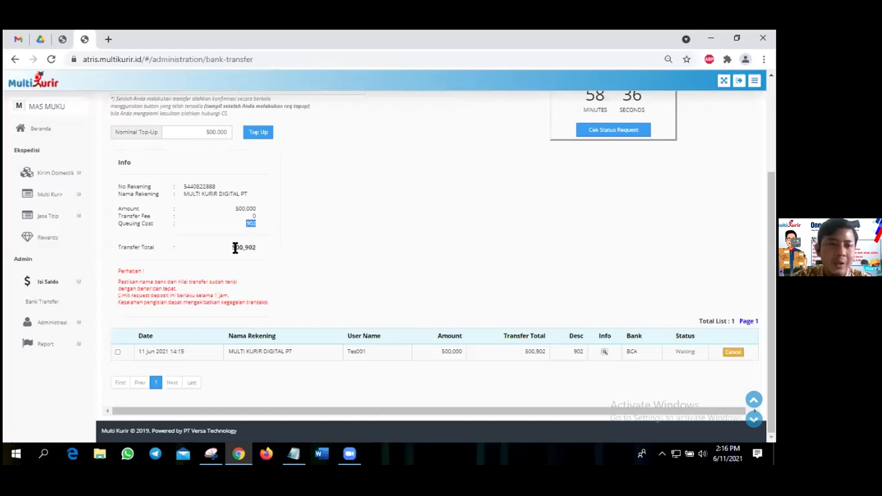
{"action": "double_click", "coordinate": [257, 248]}
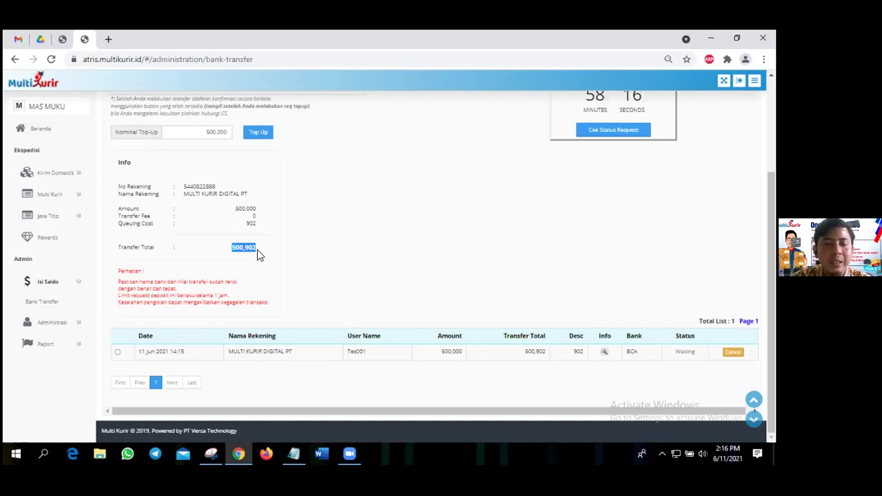
{"action": "left_click", "coordinate": [262, 252]}
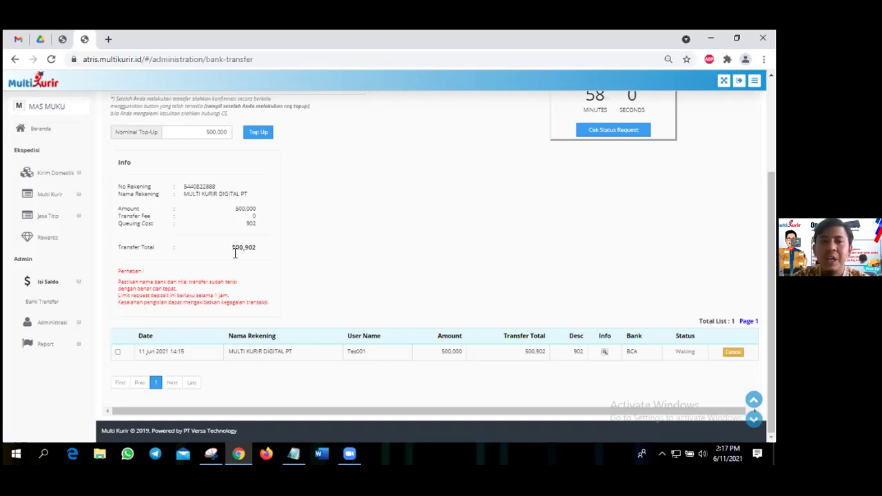
{"action": "double_click", "coordinate": [253, 247]}
{"action": "left_click", "coordinate": [268, 250]}
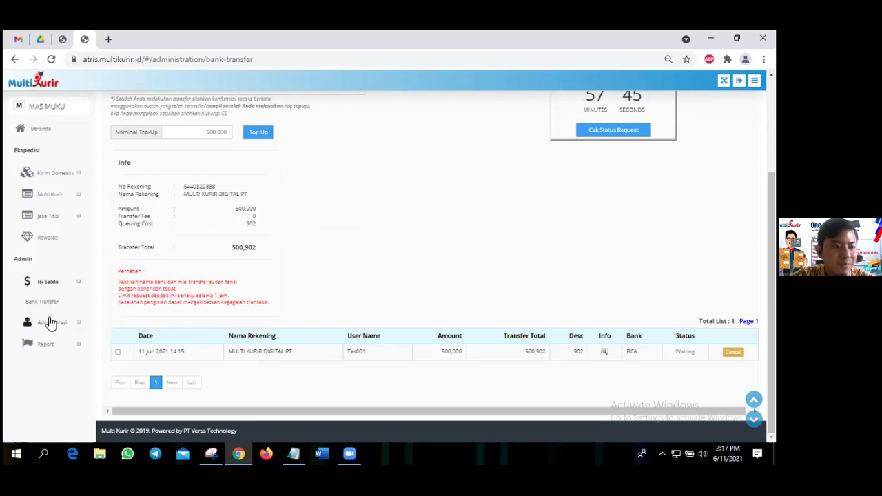
Open Ganti Sandi under Administrasi, go through the old and new password fields, then view Info Akun.
{"action": "left_click", "coordinate": [49, 322]}
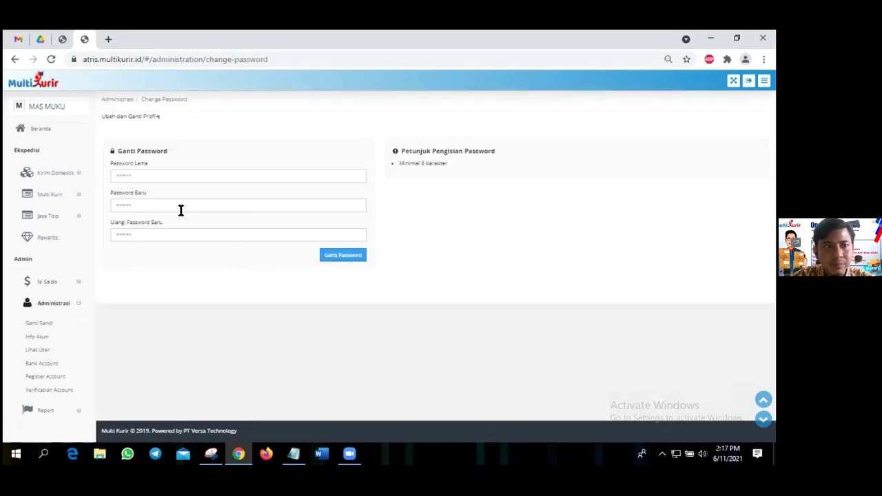
{"action": "left_click", "coordinate": [189, 175]}
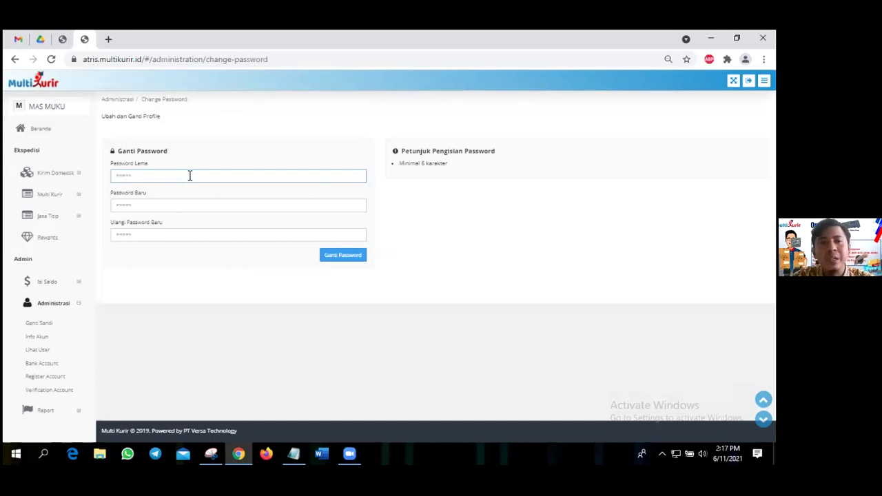
{"action": "left_click", "coordinate": [173, 207]}
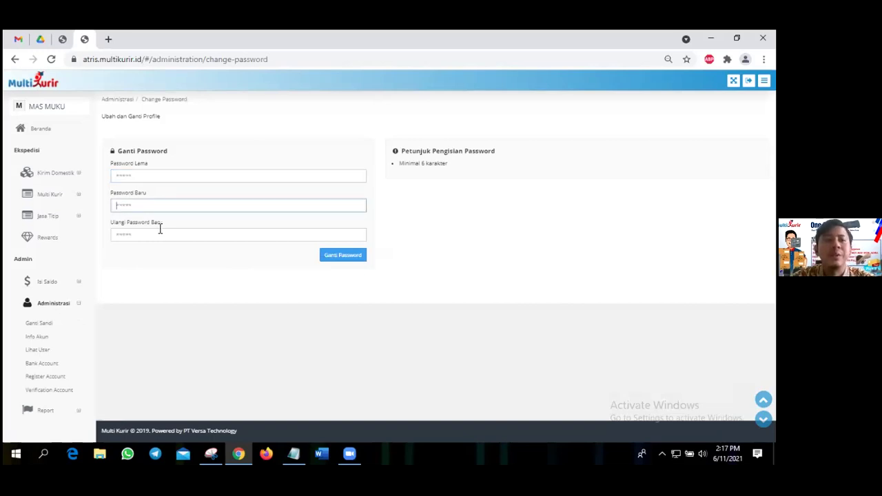
{"action": "key", "text": "Tab"}
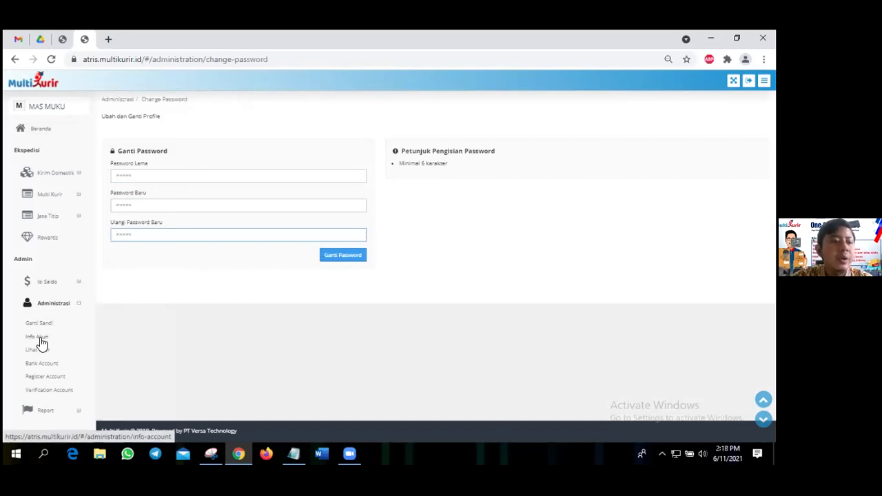
{"action": "left_click", "coordinate": [39, 339]}
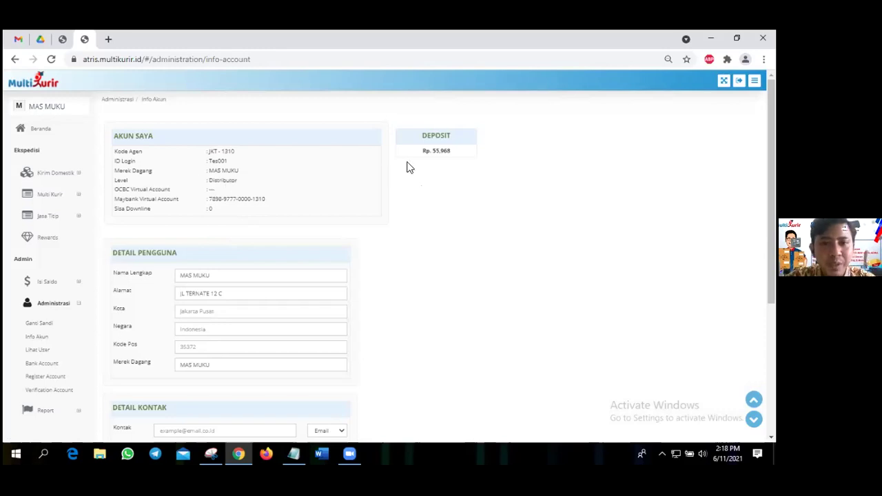
{"action": "left_click_drag", "start_coordinate": [419, 153], "coordinate": [460, 155]}
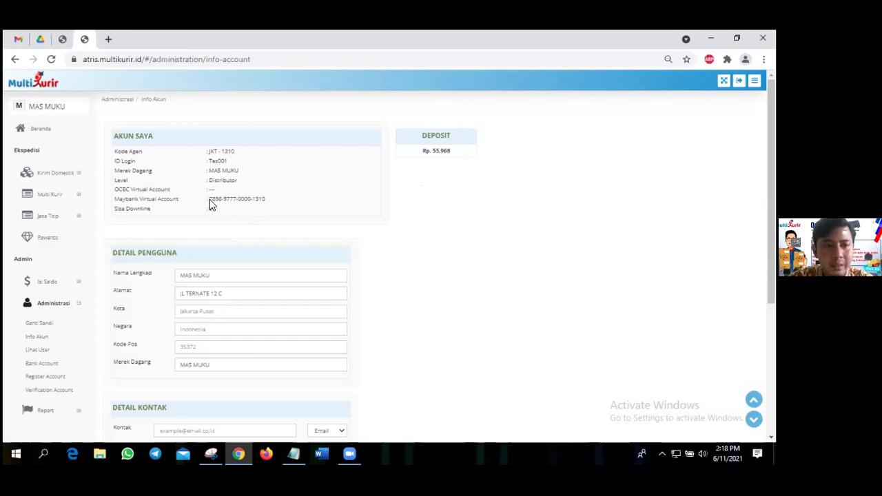
{"action": "triple_click", "coordinate": [267, 204]}
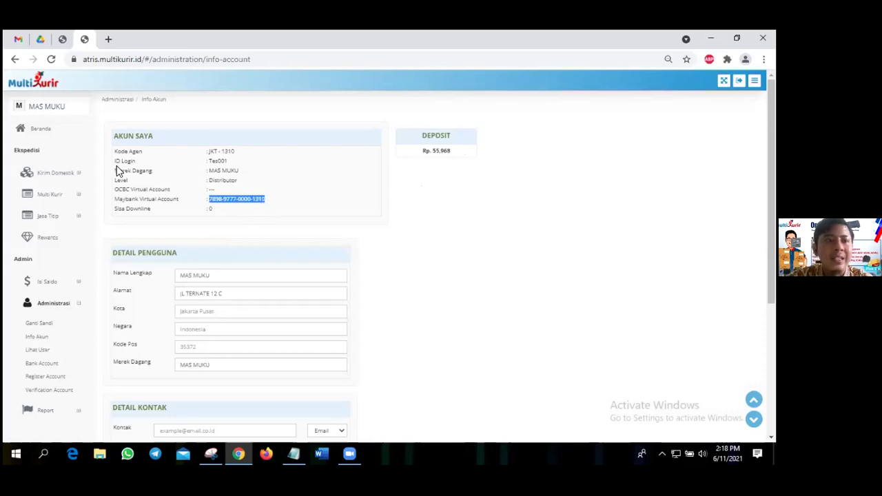
{"action": "left_click", "coordinate": [228, 162]}
{"action": "double_click", "coordinate": [227, 162]}
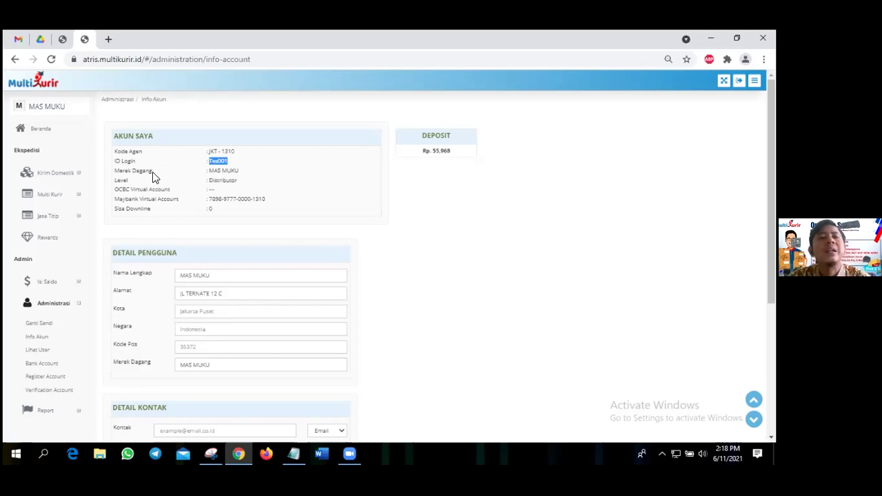
{"action": "left_click", "coordinate": [260, 173]}
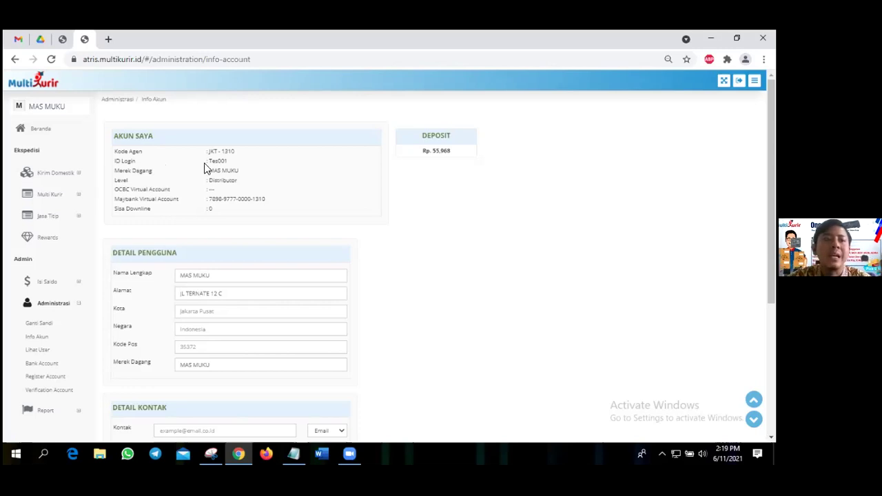
{"action": "double_click", "coordinate": [231, 164]}
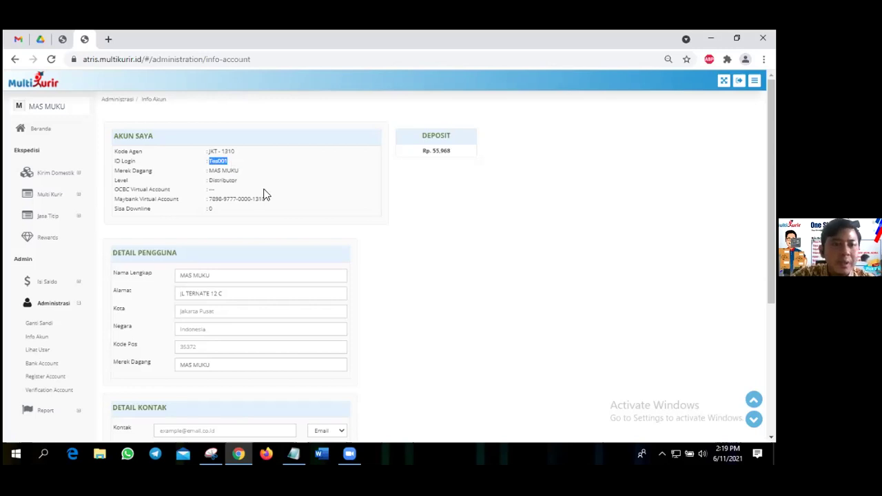
{"action": "scroll", "coordinate": [215, 184], "scroll_direction": "down", "scroll_amount": 3}
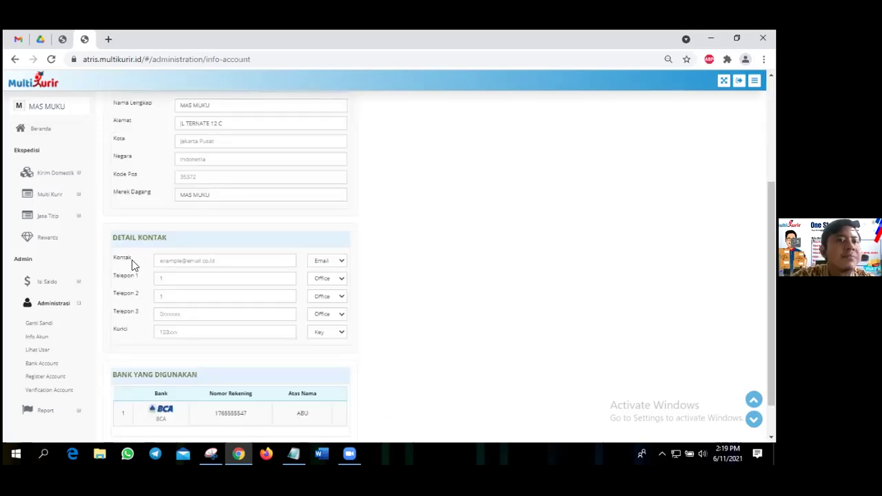
{"action": "scroll", "coordinate": [133, 265], "scroll_direction": "up", "scroll_amount": 3}
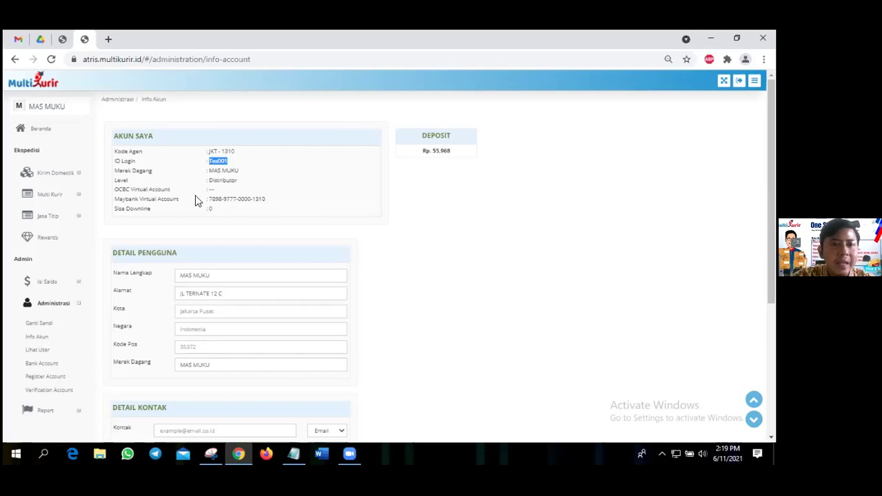
Open Lihat User and inspect the two users' rows and levels, then open Bank Account.
{"action": "left_click", "coordinate": [38, 351]}
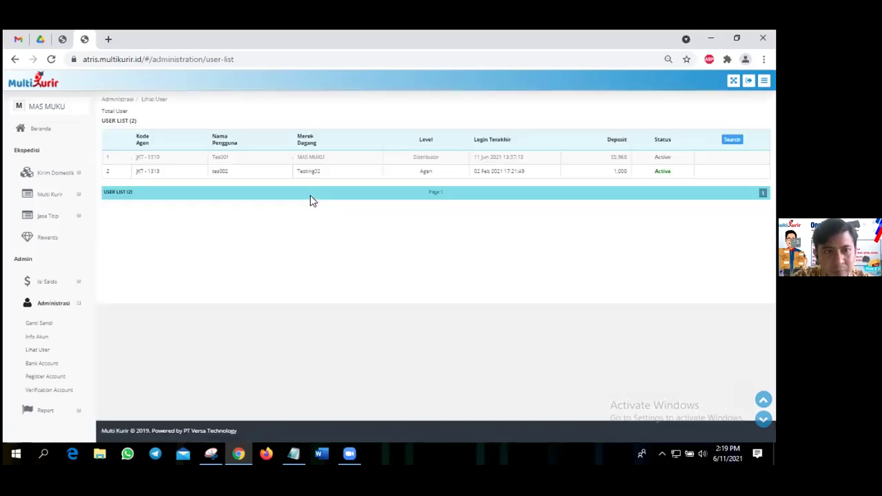
{"action": "left_click", "coordinate": [267, 173]}
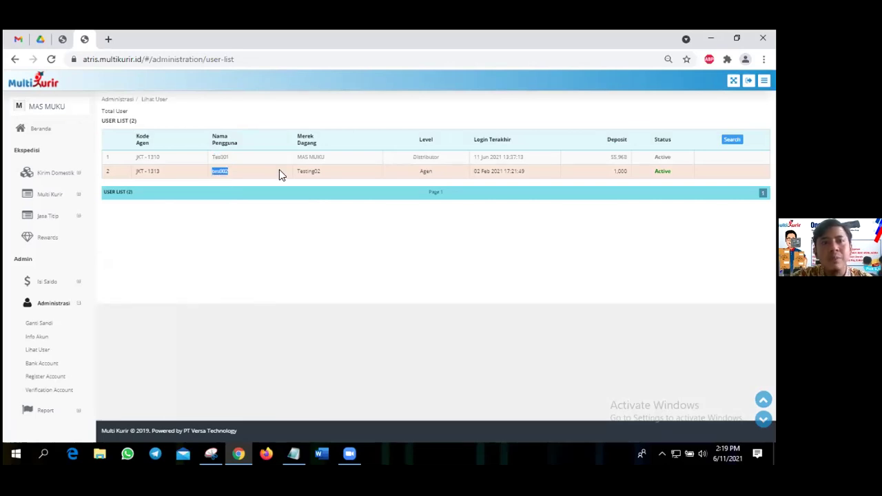
{"action": "double_click", "coordinate": [434, 177]}
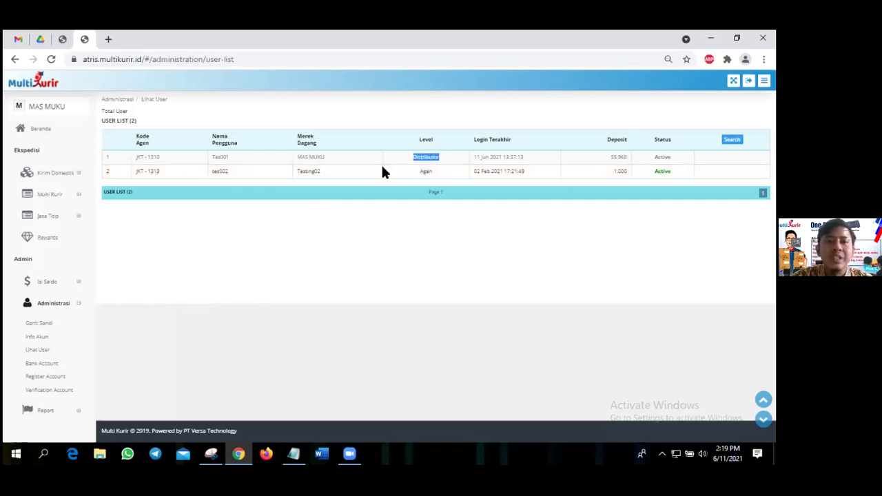
{"action": "left_click", "coordinate": [368, 205]}
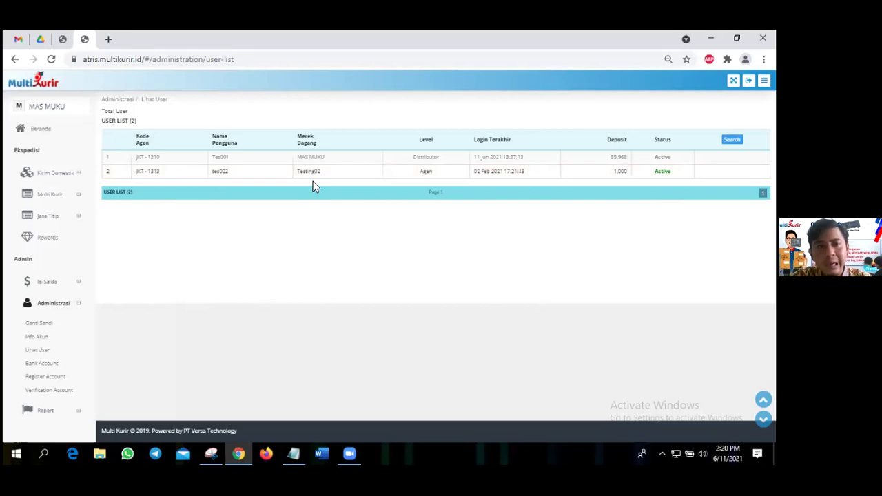
{"action": "left_click", "coordinate": [140, 169]}
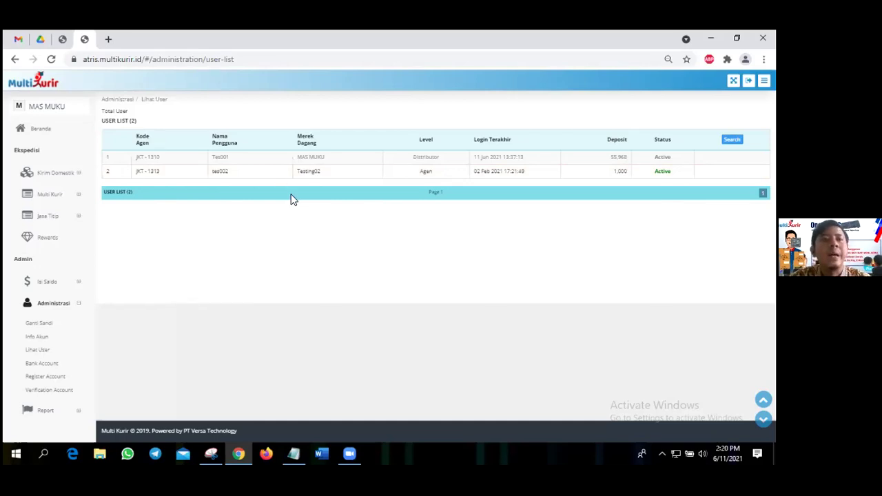
{"action": "left_click", "coordinate": [291, 175]}
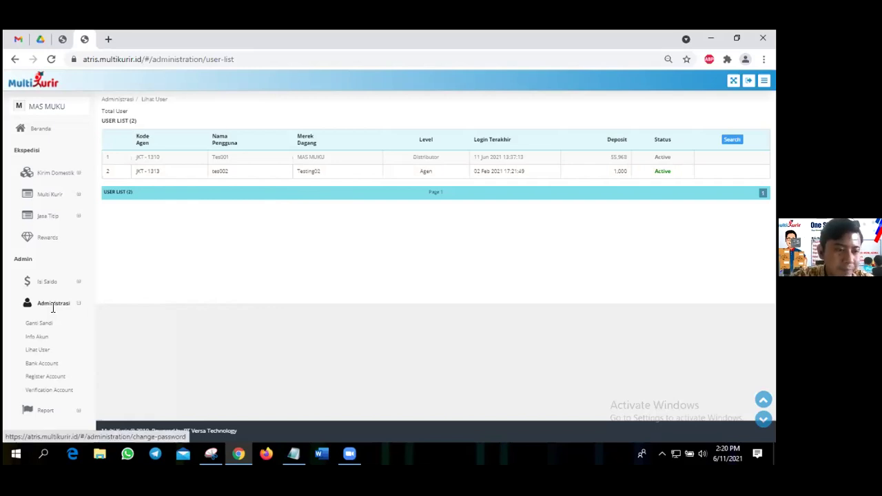
{"action": "left_click", "coordinate": [48, 366]}
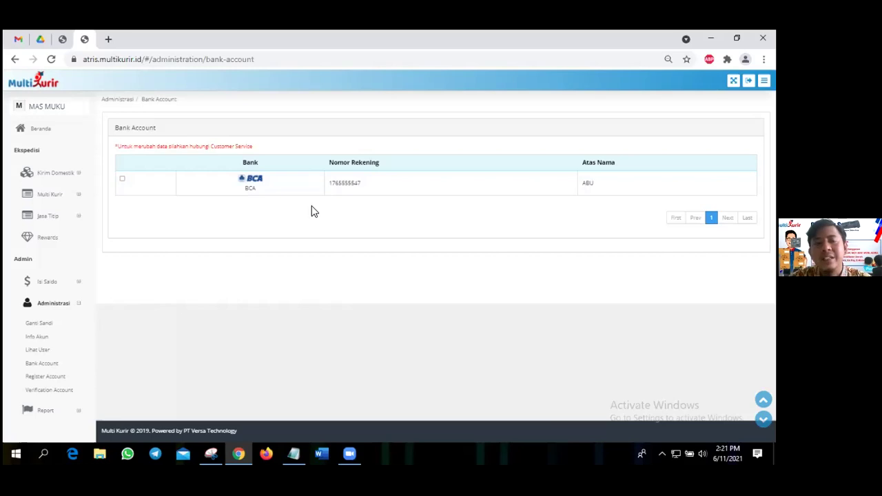
Select the BCA account number and tick, then untick, the BCA row's checkbox.
{"action": "double_click", "coordinate": [363, 185]}
{"action": "left_click", "coordinate": [363, 186]}
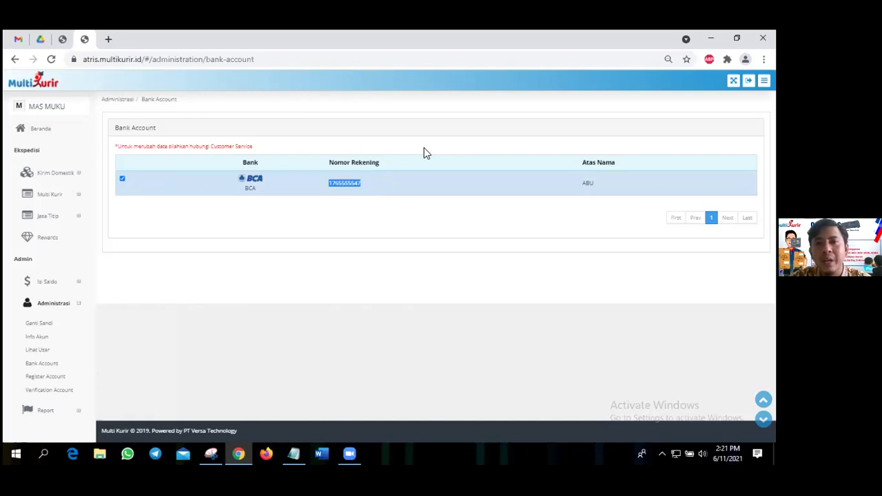
{"action": "left_click", "coordinate": [363, 177]}
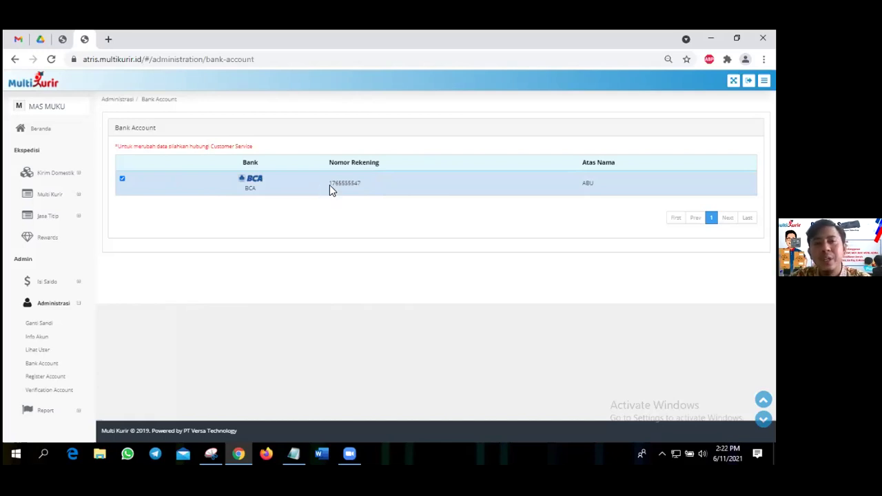
{"action": "left_click_drag", "start_coordinate": [327, 183], "coordinate": [363, 186]}
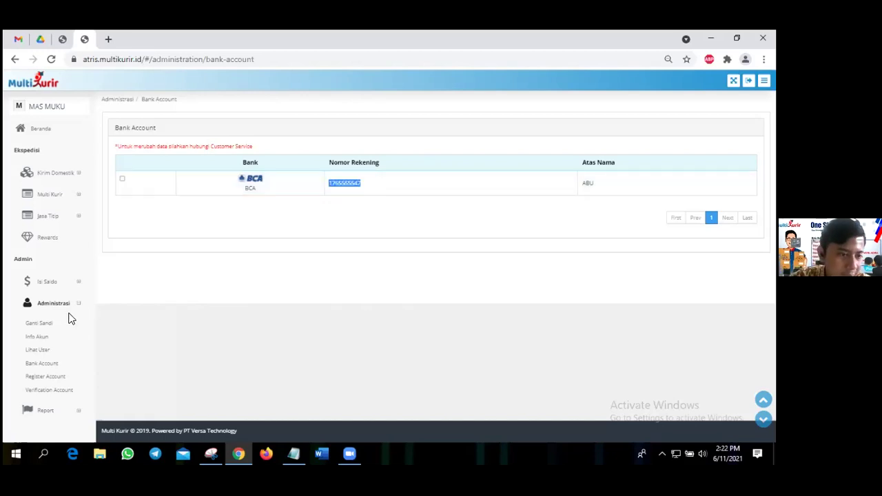
Open Register Account and fill the Merek Dagang brand with KURIR from the suggestions.
{"action": "left_click", "coordinate": [59, 383]}
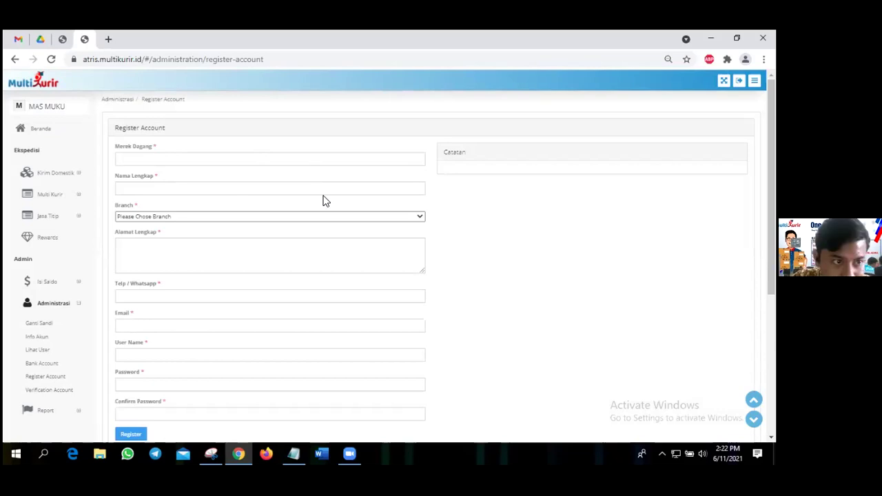
{"action": "scroll", "coordinate": [323, 199], "scroll_direction": "down", "scroll_amount": 3}
{"action": "scroll", "coordinate": [213, 186], "scroll_direction": "up", "scroll_amount": 3}
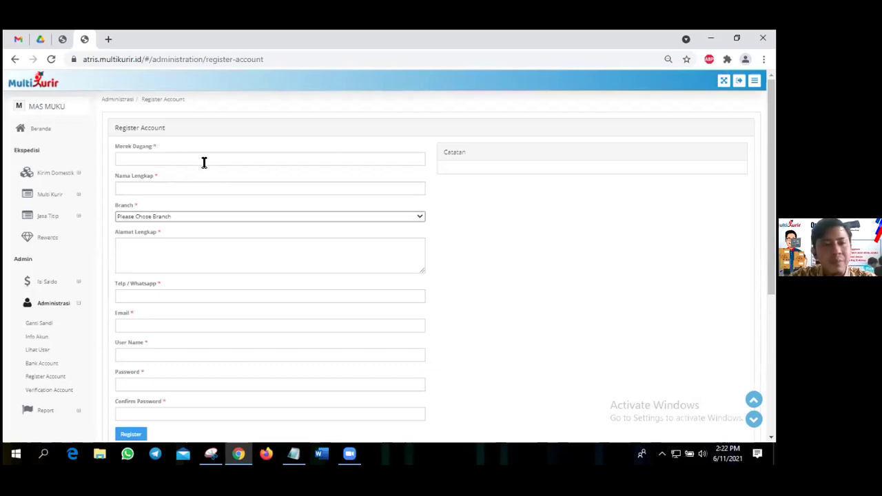
{"action": "left_click", "coordinate": [204, 162]}
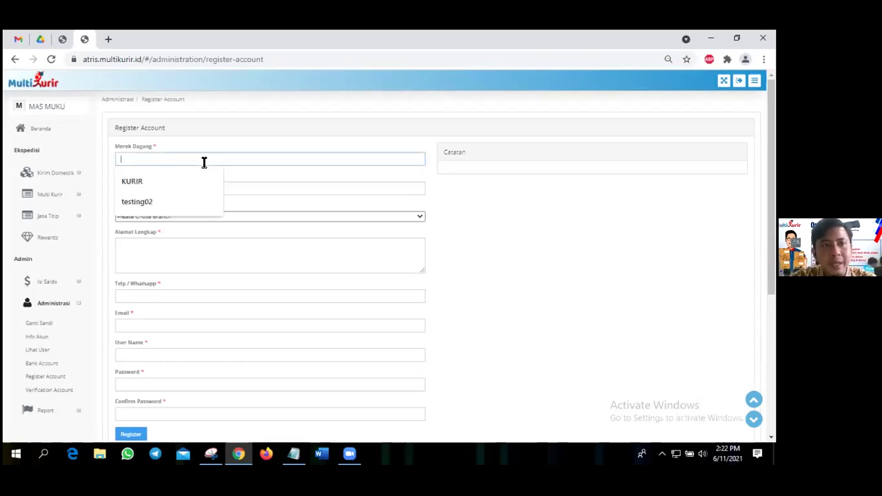
{"action": "left_click", "coordinate": [151, 187]}
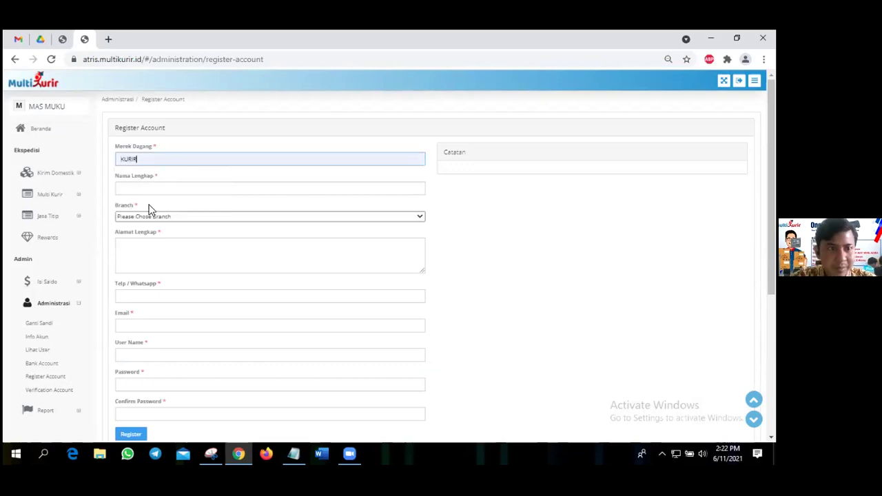
{"action": "left_click", "coordinate": [165, 217]}
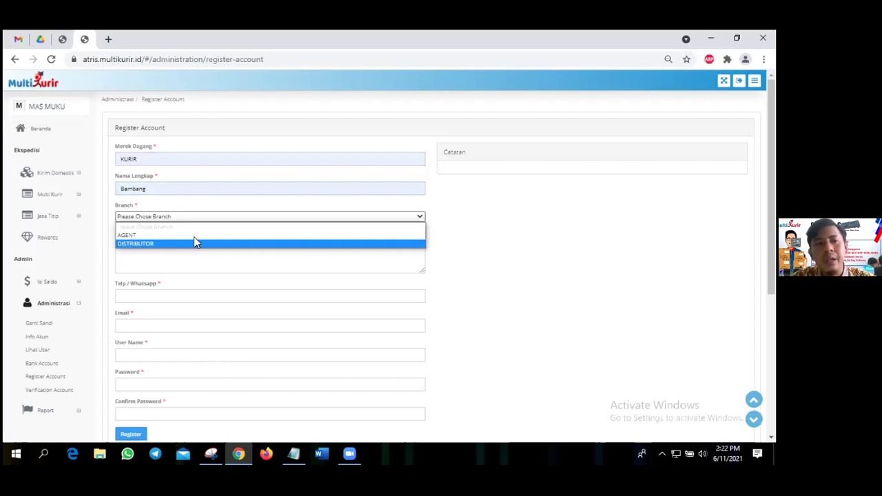
Set the new account's branch to AGENT and place the cursor in the full address field.
{"action": "left_click", "coordinate": [196, 239]}
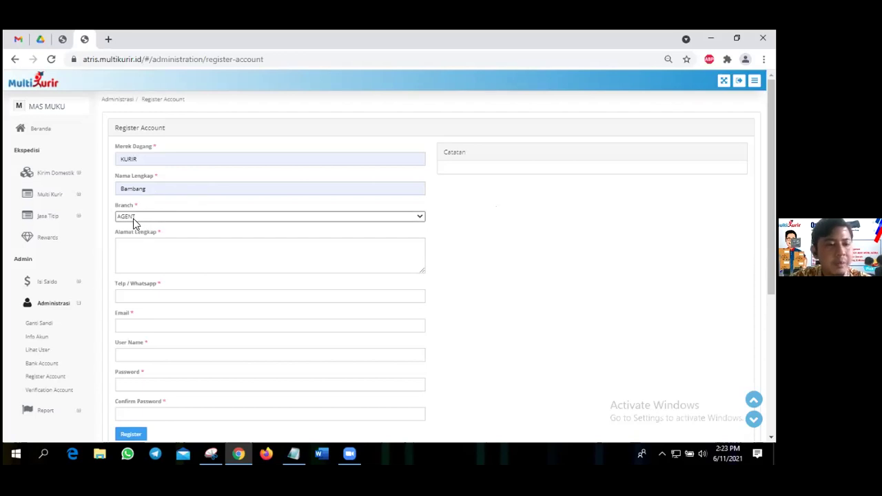
{"action": "left_click", "coordinate": [148, 249]}
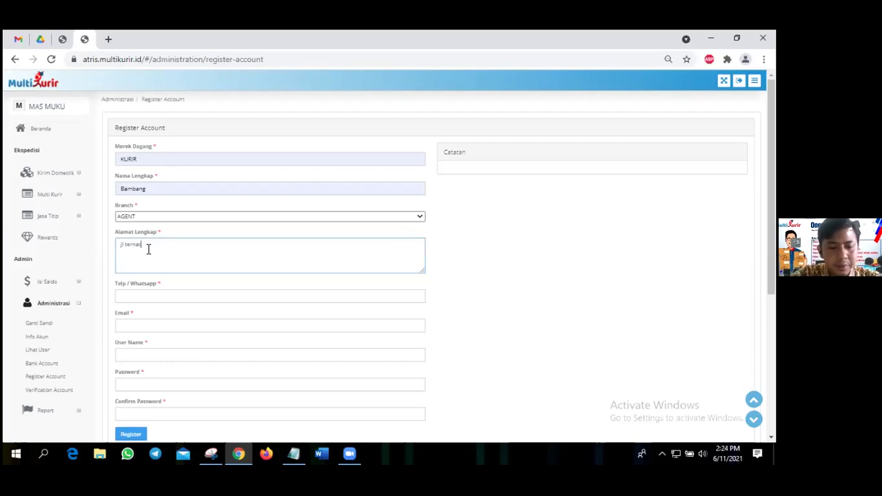
Enter the full street address, the phone/WhatsApp number and the e-mail address.
{"action": "scroll", "coordinate": [181, 175], "scroll_direction": "down", "scroll_amount": 2}
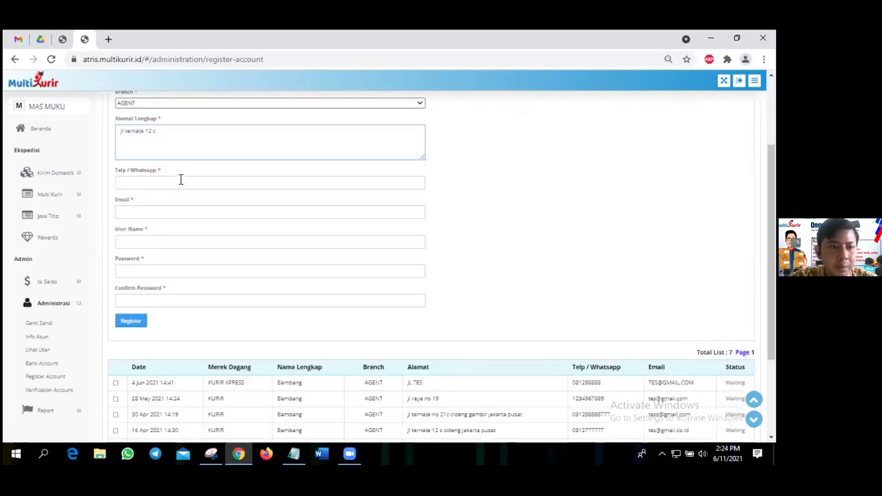
{"action": "left_click", "coordinate": [180, 182]}
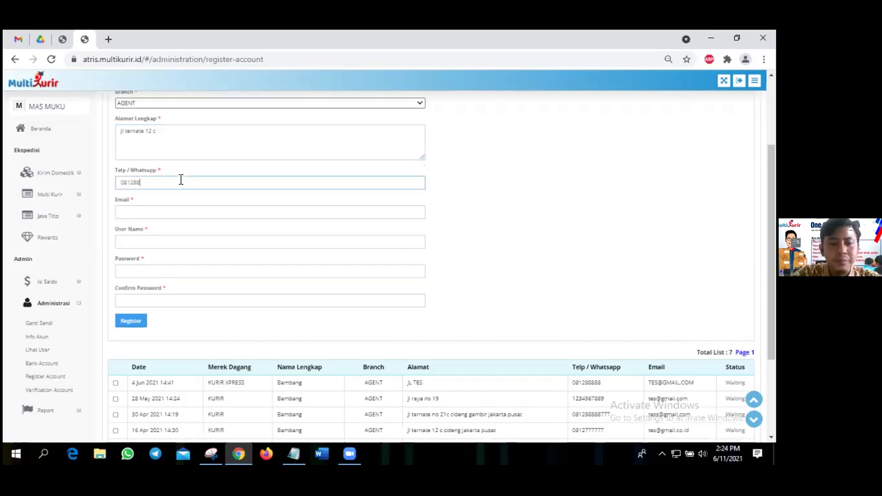
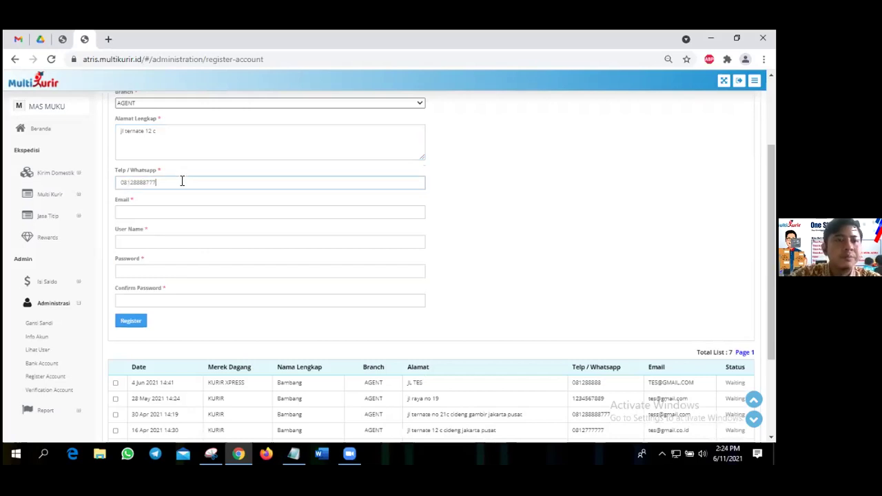
{"action": "scroll", "coordinate": [213, 163], "scroll_direction": "down", "scroll_amount": 2}
{"action": "type", "text": "6"}
{"action": "left_click", "coordinate": [216, 157]}
{"action": "type", "text": "email@"}
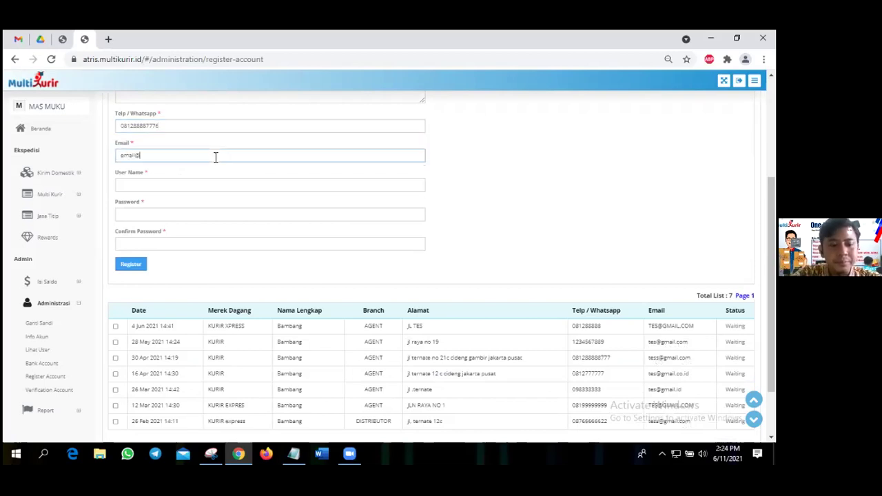
{"action": "type", "text": "tes.com"}
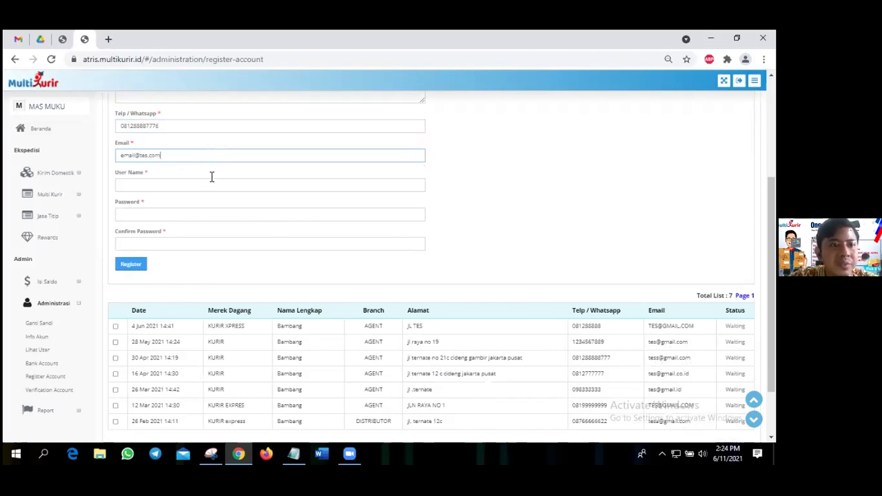
Pick tes002 as the User Name from the suggestions and move to the Password field.
{"action": "left_click", "coordinate": [190, 187]}
{"action": "left_click", "coordinate": [191, 204]}
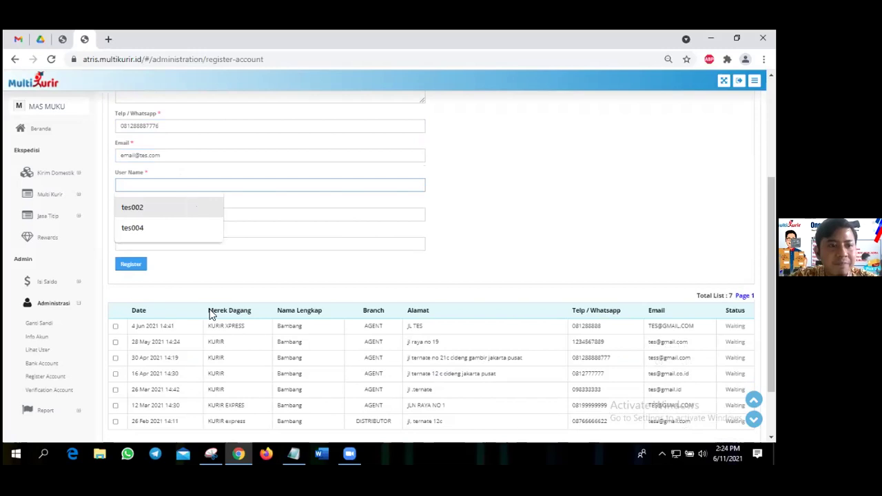
{"action": "scroll", "coordinate": [210, 310], "scroll_direction": "up", "scroll_amount": 3}
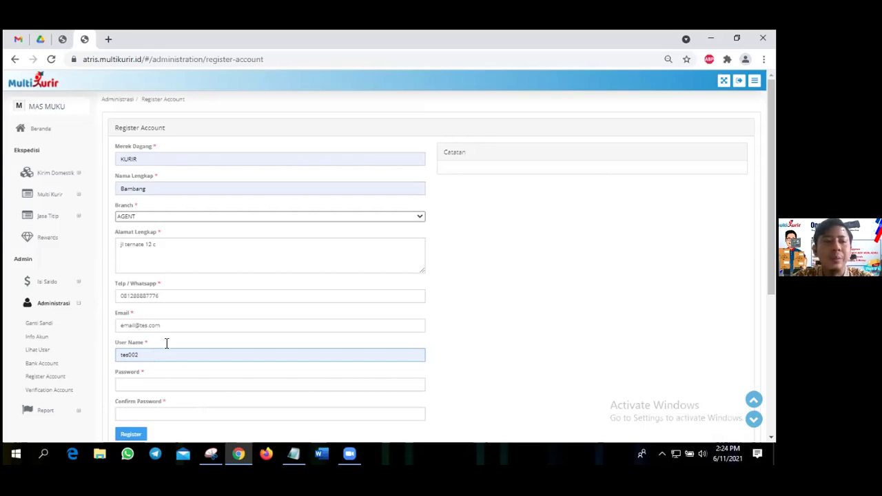
{"action": "left_click", "coordinate": [186, 229]}
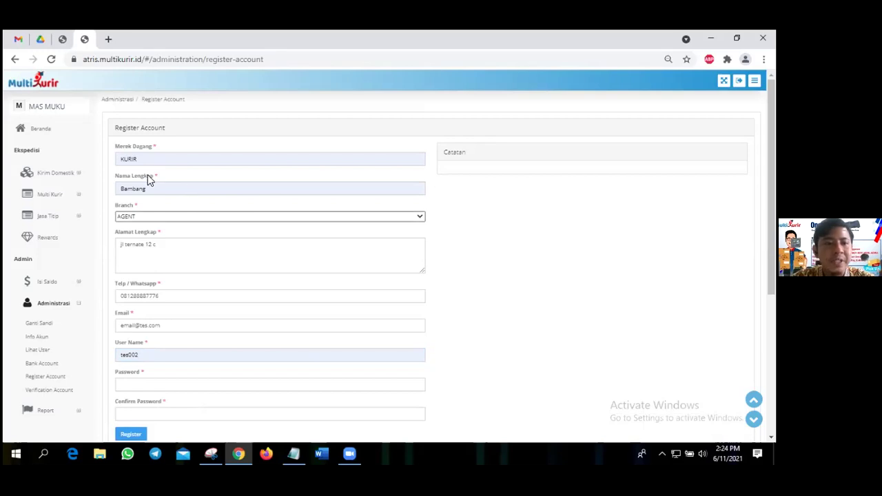
{"action": "left_click", "coordinate": [154, 387]}
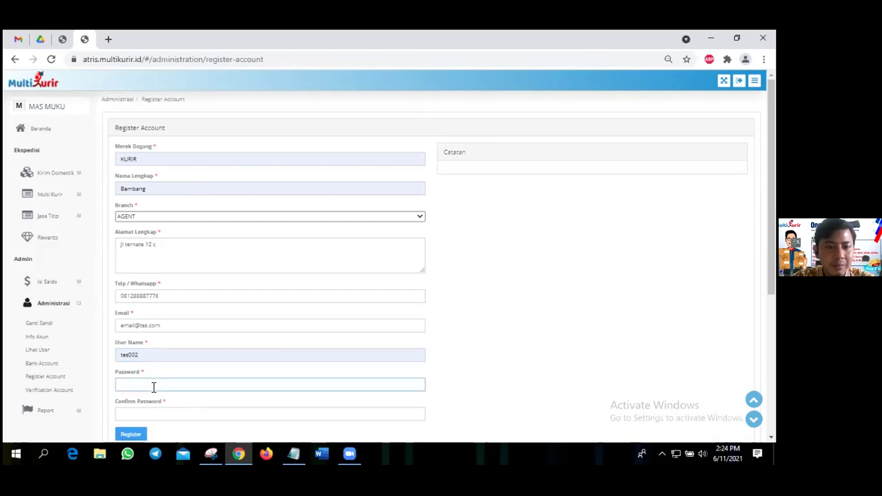
Enter the password and its confirmation, submit, and dismiss the 'tes002 already exists' error.
{"action": "scroll", "coordinate": [183, 272], "scroll_direction": "down", "scroll_amount": 2}
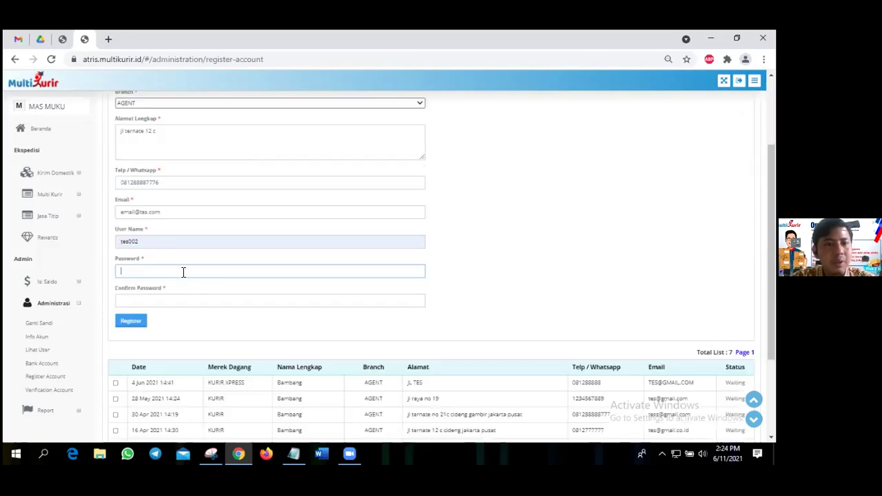
{"action": "type", "text": "1"}
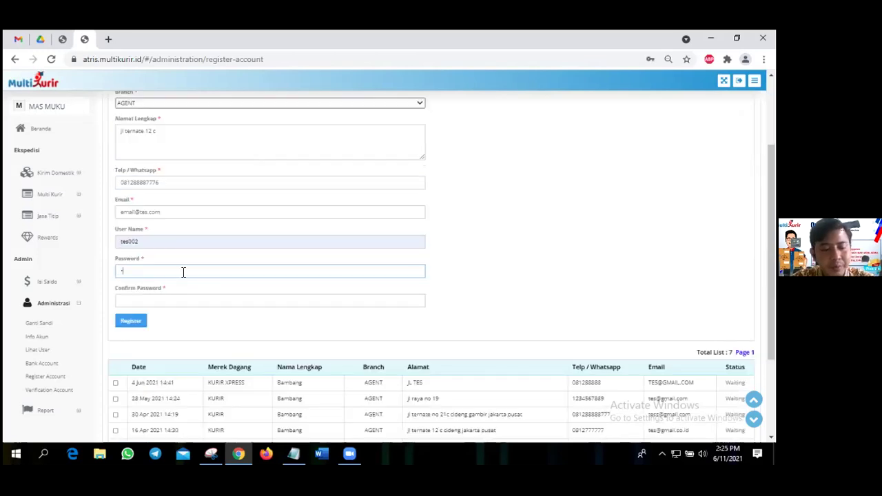
{"action": "type", "text": "23456"}
{"action": "left_click", "coordinate": [177, 305]}
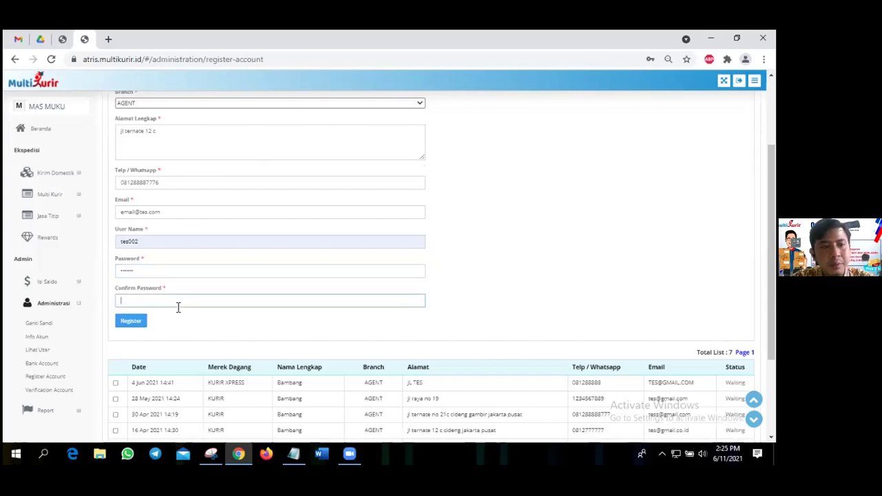
{"action": "type", "text": "123456"}
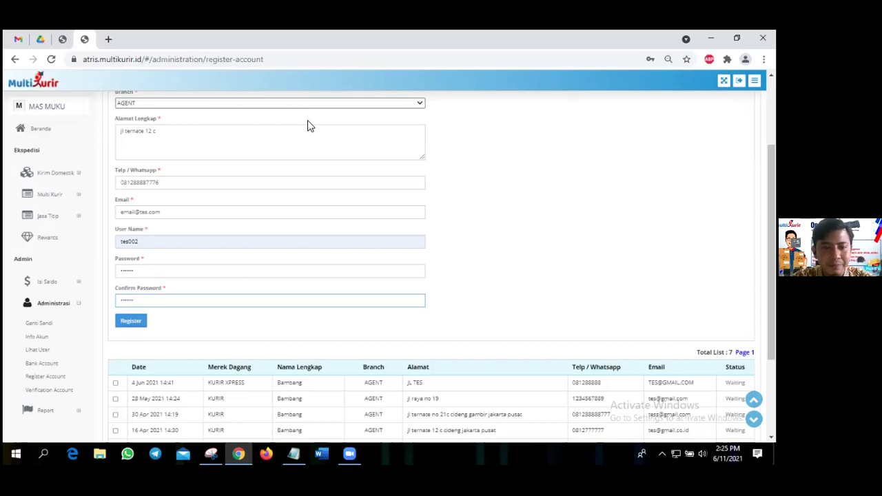
{"action": "key", "text": "Return"}
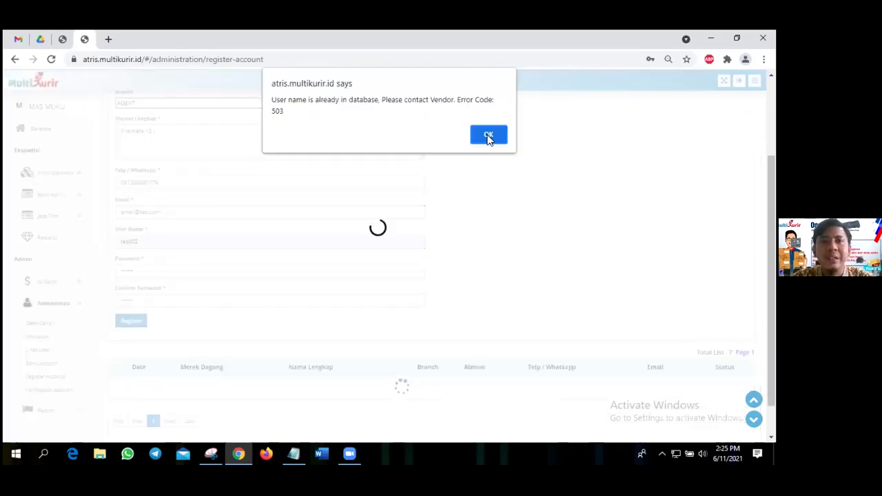
{"action": "key", "text": "Return"}
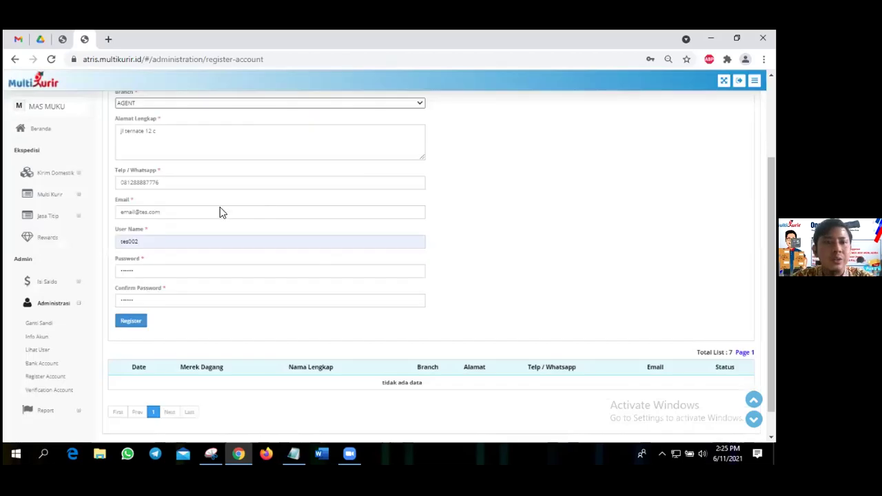
{"action": "scroll", "coordinate": [220, 212], "scroll_direction": "up", "scroll_amount": 2}
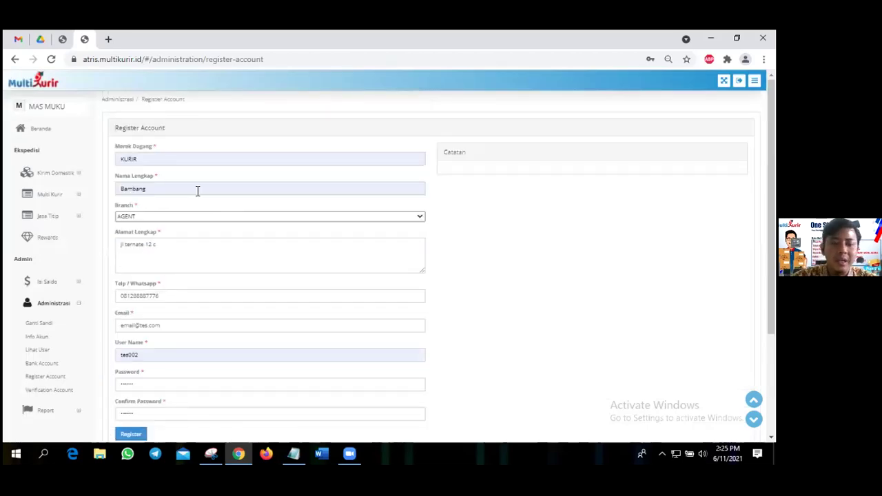
Replace the User Name tes002 with kurir01 and submit the registration again.
{"action": "left_click", "coordinate": [197, 190]}
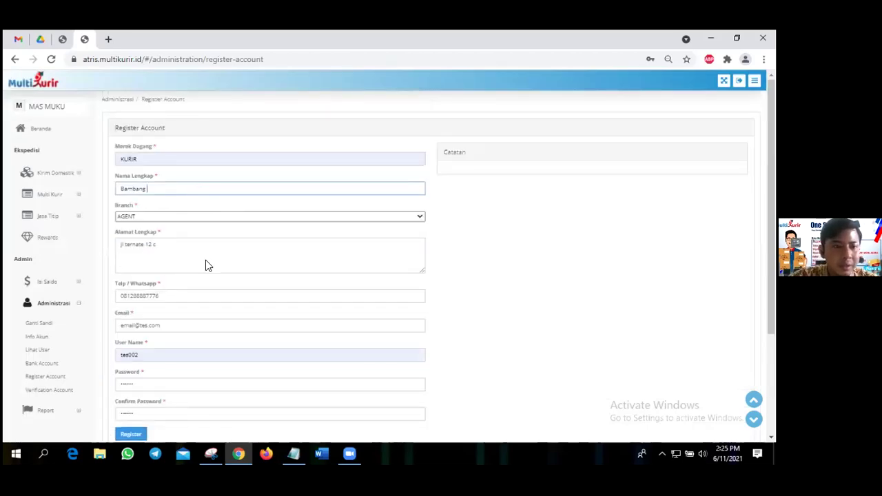
{"action": "scroll", "coordinate": [206, 260], "scroll_direction": "down", "scroll_amount": 2}
{"action": "left_click", "coordinate": [195, 245]}
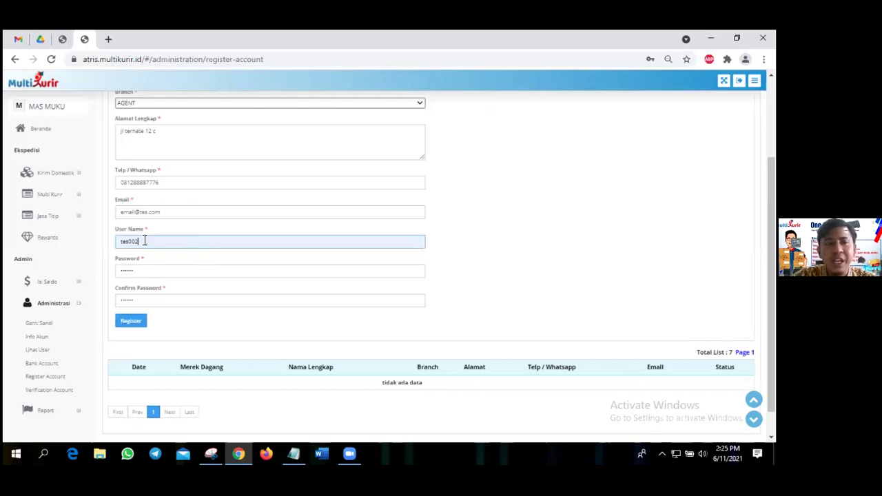
{"action": "key", "text": "ctrl+a"}
{"action": "type", "text": "t"}
{"action": "key", "text": "BackSpace"}
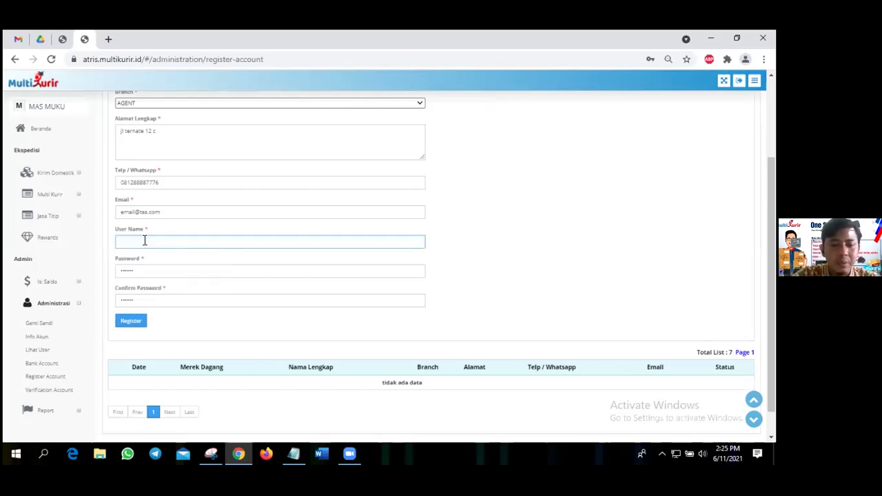
{"action": "type", "text": "kurir01"}
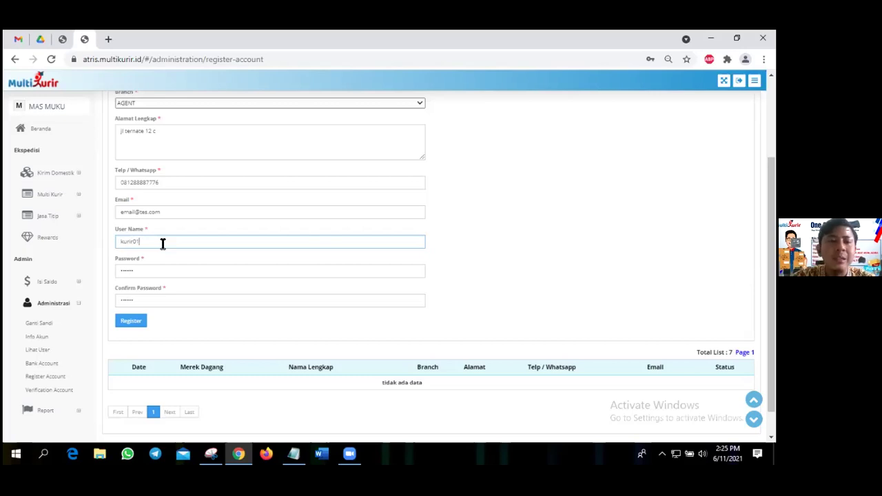
{"action": "left_click", "coordinate": [132, 323]}
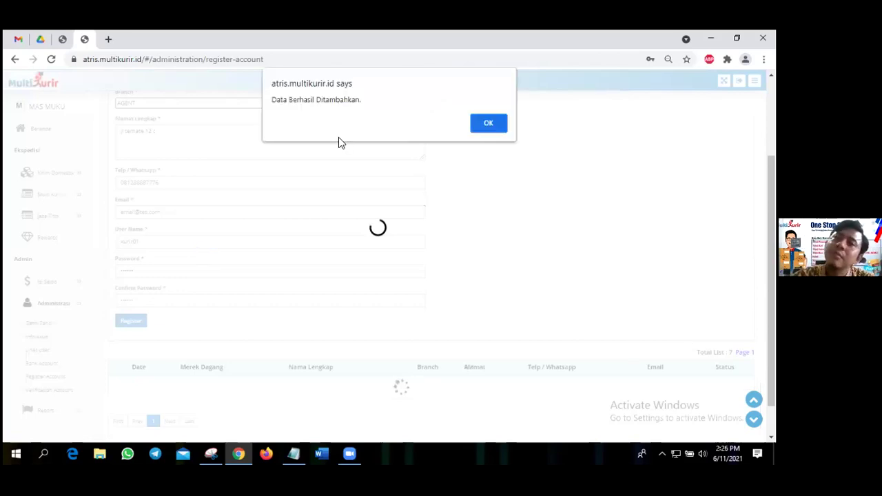
Close the success alert and mark the new 11 Jun 2021 14:25 row, status Waiting.
{"action": "key", "text": "Return"}
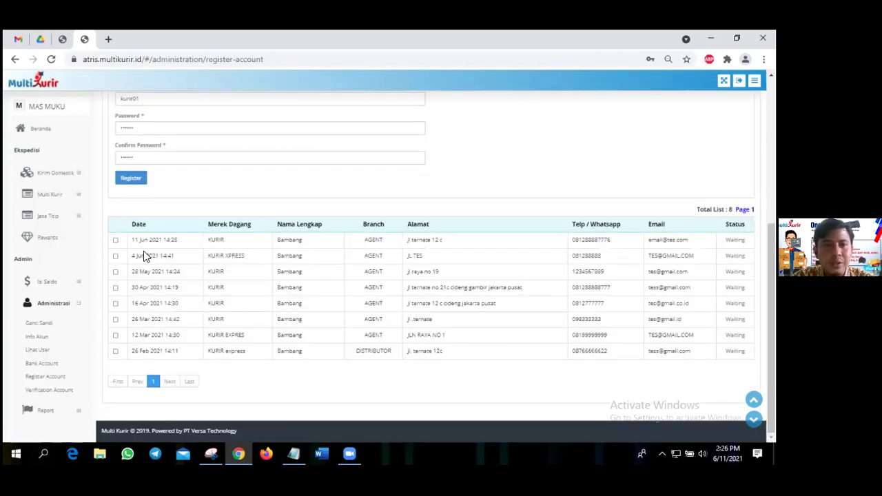
{"action": "left_click_drag", "start_coordinate": [133, 239], "coordinate": [149, 240]}
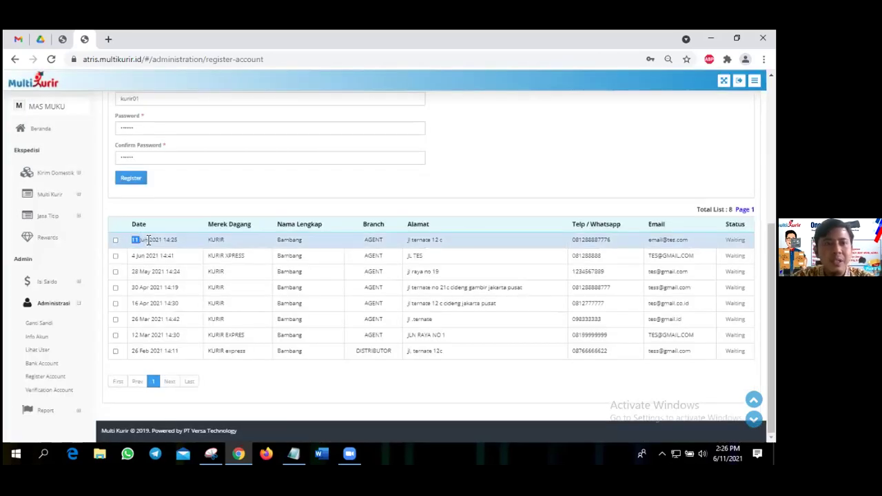
{"action": "double_click", "coordinate": [179, 241]}
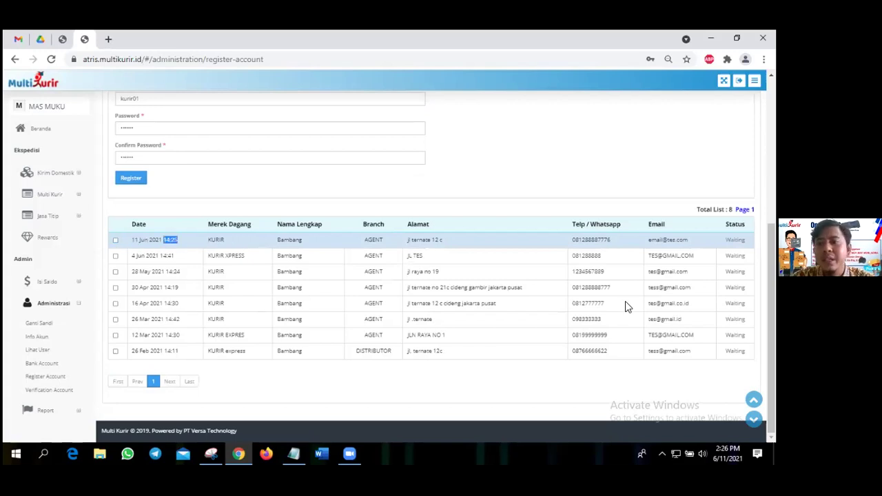
{"action": "scroll", "coordinate": [625, 301], "scroll_direction": "up", "scroll_amount": 3}
{"action": "scroll", "coordinate": [636, 250], "scroll_direction": "down", "scroll_amount": 3}
{"action": "double_click", "coordinate": [735, 240]}
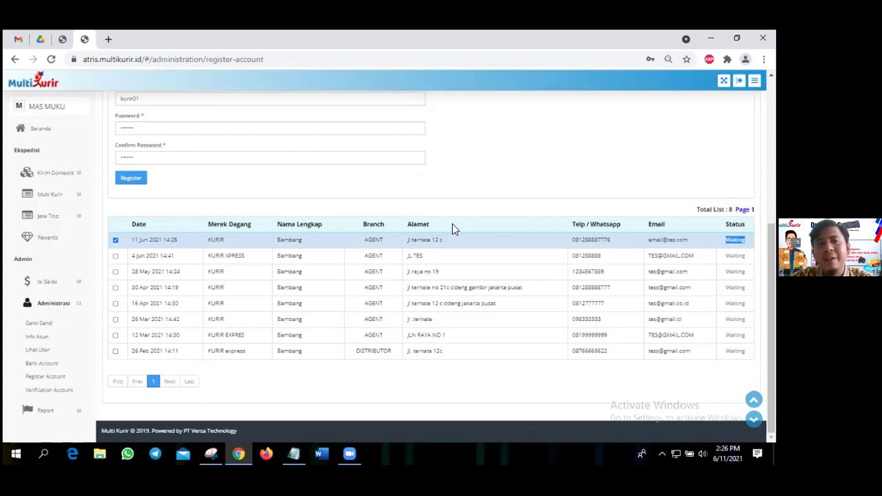
{"action": "scroll", "coordinate": [453, 225], "scroll_direction": "up", "scroll_amount": 1}
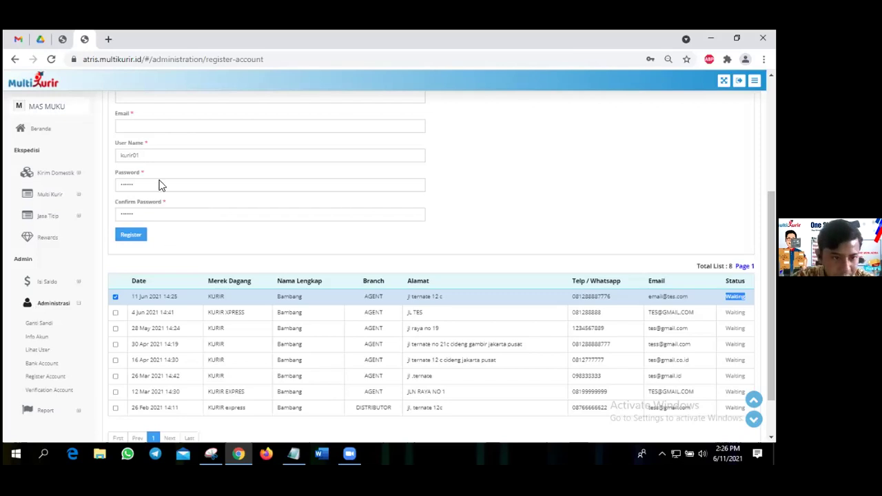
{"action": "scroll", "coordinate": [158, 184], "scroll_direction": "down", "scroll_amount": 2}
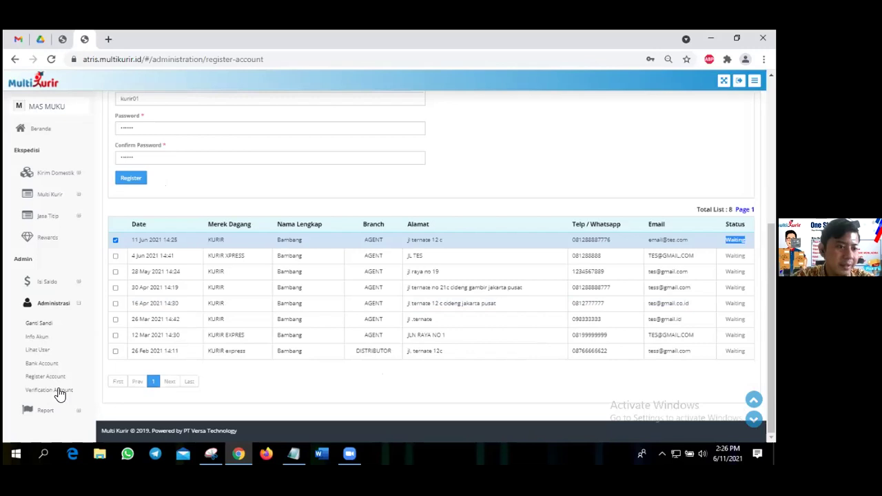
Confirm the account is verified on Verification Account, then expand the Report menu.
{"action": "left_click", "coordinate": [60, 391]}
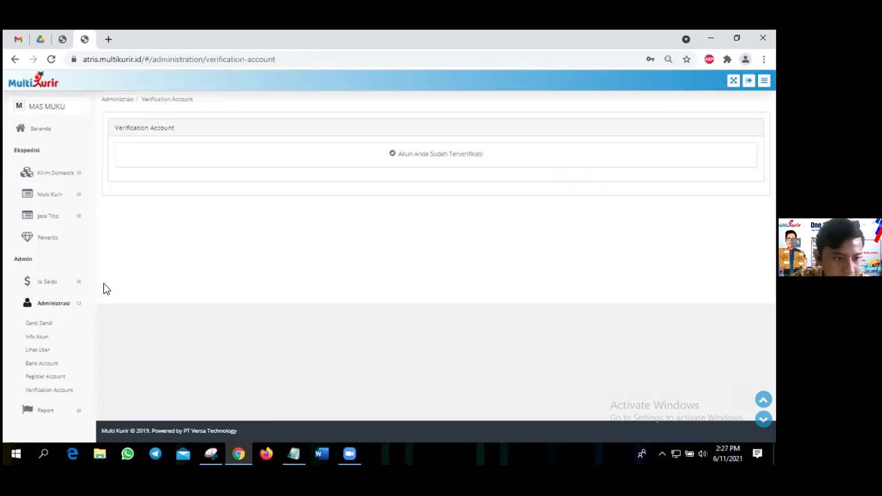
{"action": "left_click", "coordinate": [57, 307]}
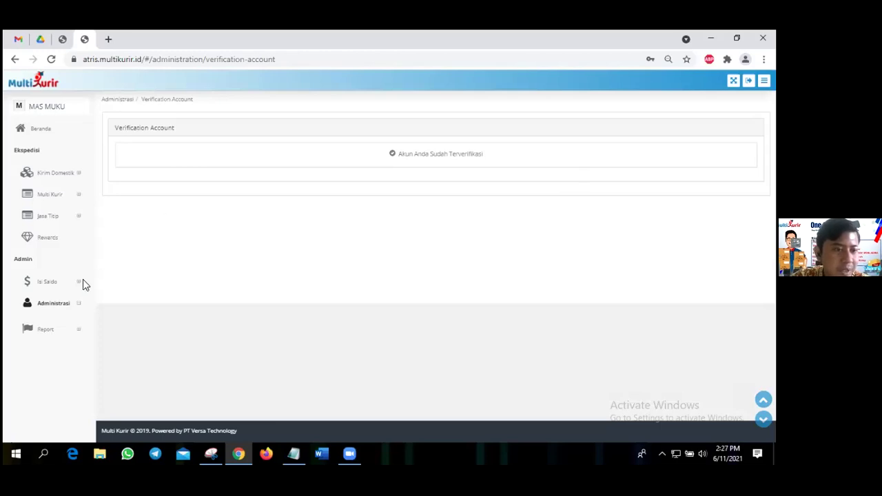
{"action": "left_click", "coordinate": [46, 325]}
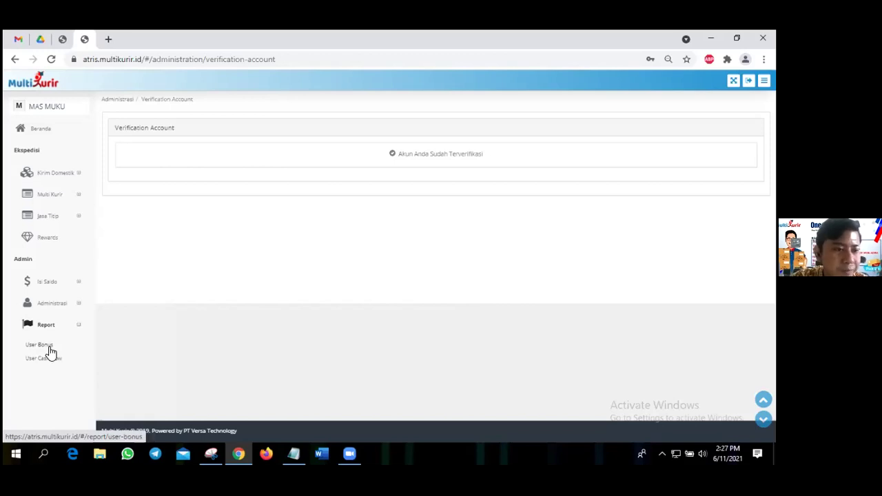
Open the User Bonus report and search for and select user Tes001.
{"action": "left_click", "coordinate": [40, 344]}
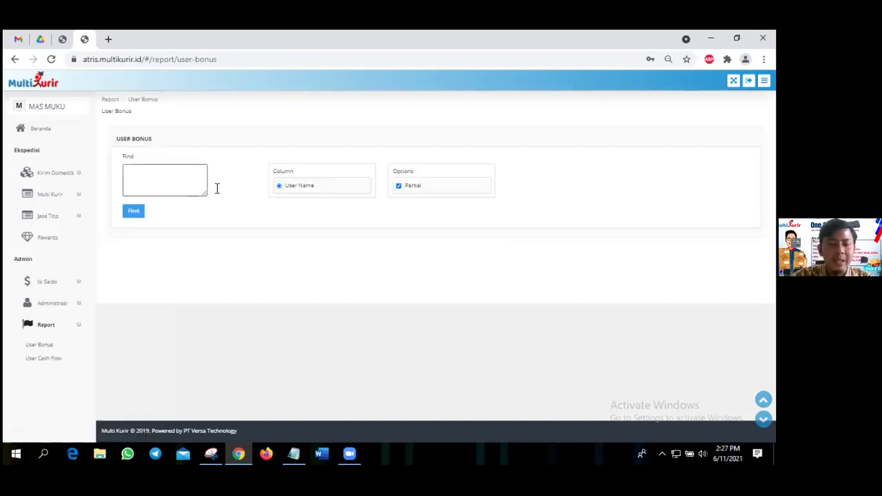
{"action": "left_click", "coordinate": [185, 180]}
{"action": "type", "text": "ras"}
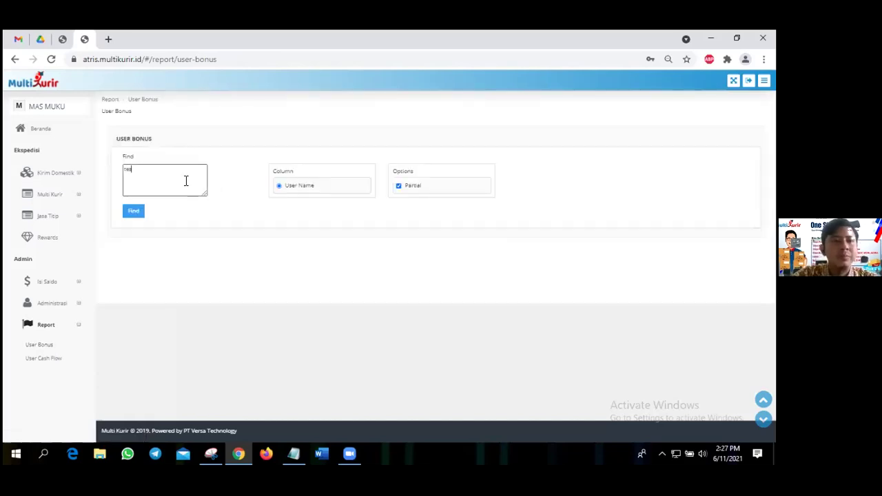
{"action": "type", "text": "001"}
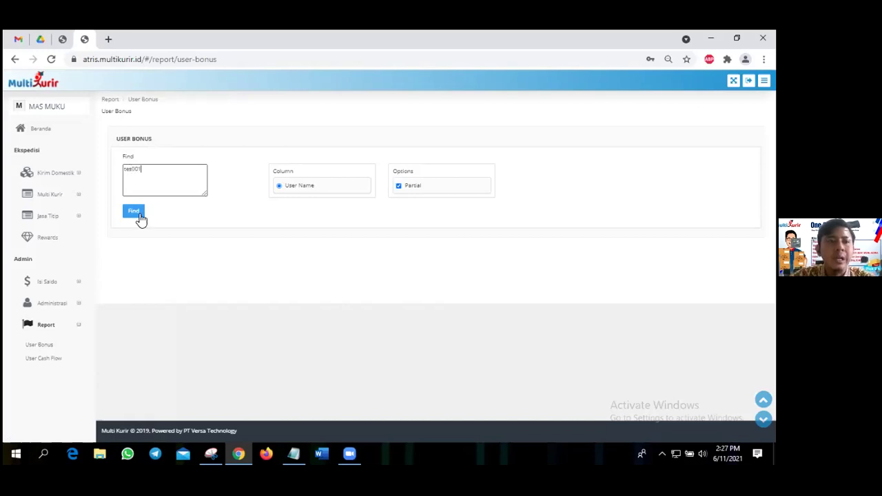
{"action": "left_click", "coordinate": [136, 214]}
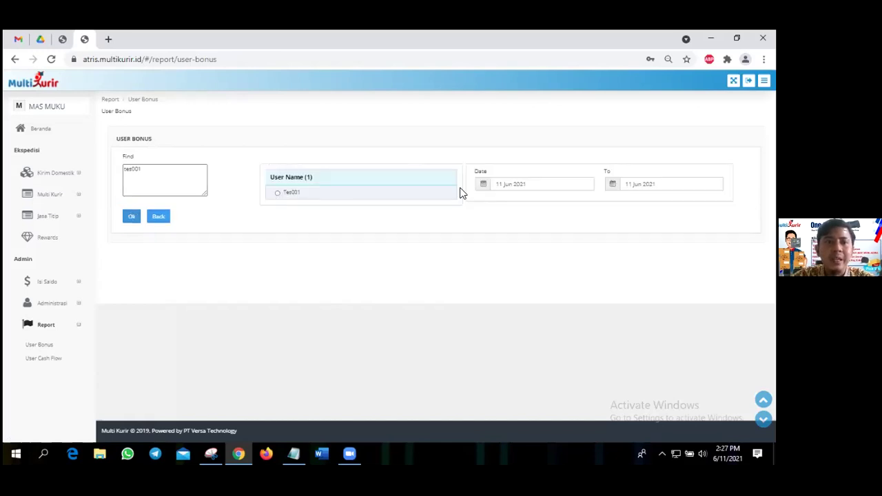
Set the start date to 01 Jun 2021 and run the report, which shows no data.
{"action": "left_click", "coordinate": [505, 181]}
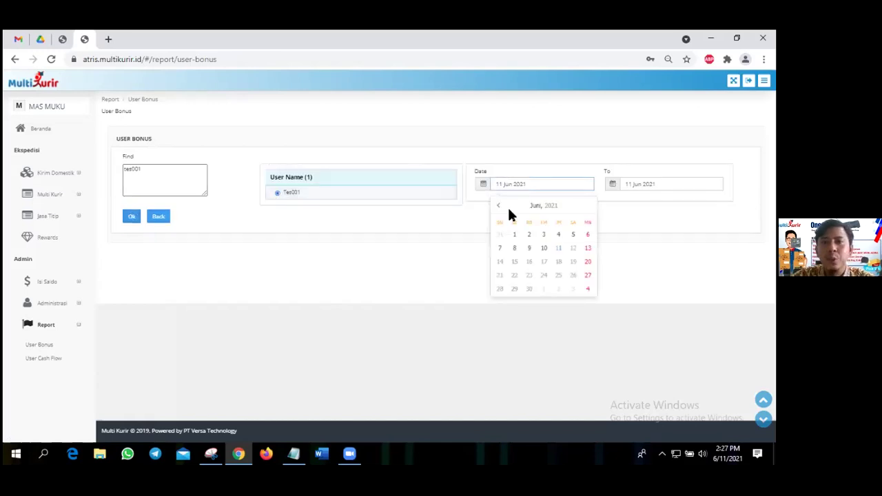
{"action": "left_click", "coordinate": [509, 210]}
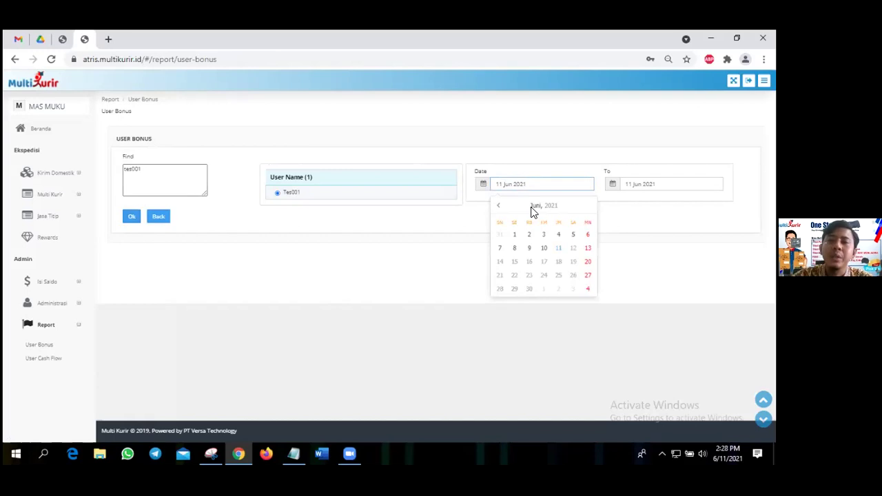
{"action": "left_click", "coordinate": [513, 235]}
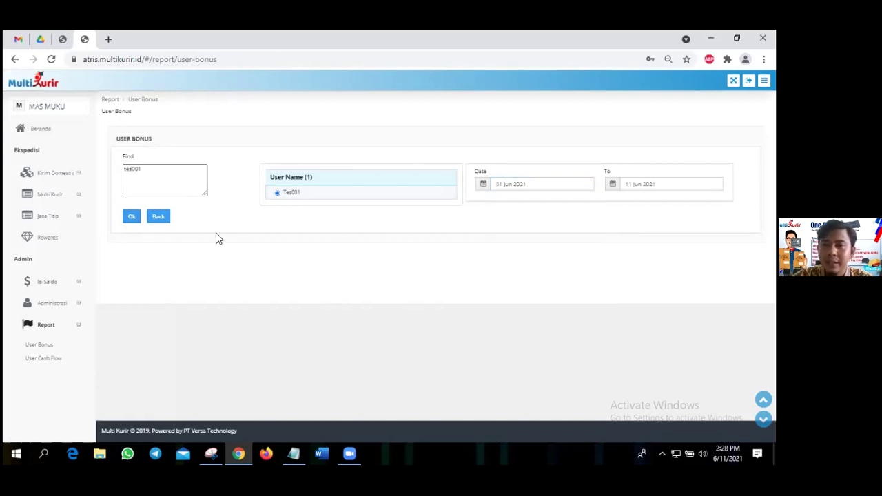
{"action": "left_click", "coordinate": [133, 218]}
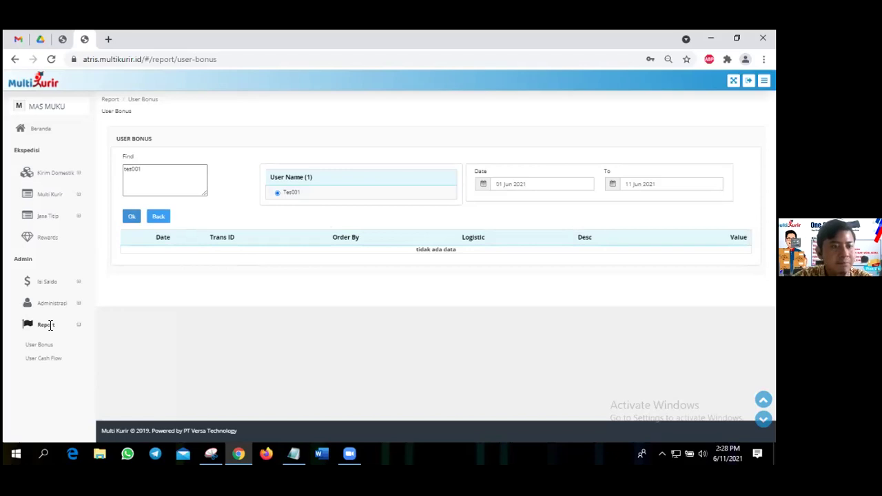
Run the User Cash Flow report with start date 01 Apr 2021 through 11 Jun 2021.
{"action": "left_click", "coordinate": [50, 359]}
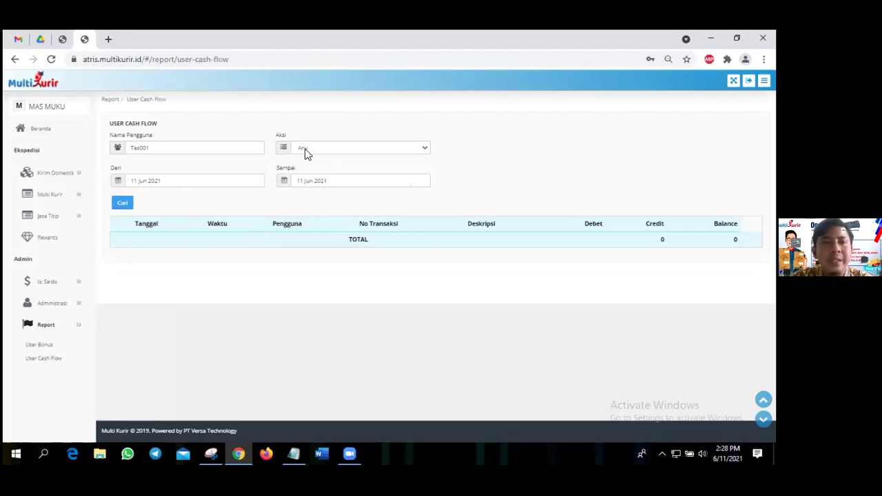
{"action": "left_click", "coordinate": [157, 183]}
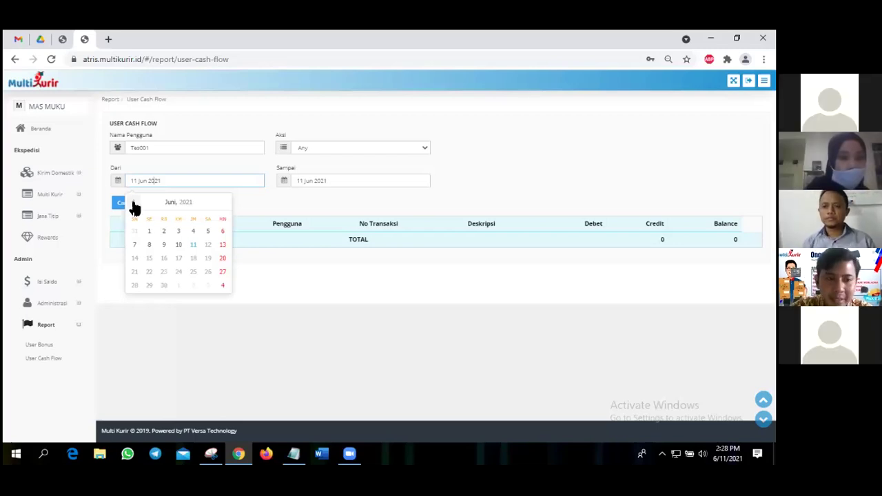
{"action": "left_click", "coordinate": [135, 204]}
{"action": "left_click", "coordinate": [135, 205]}
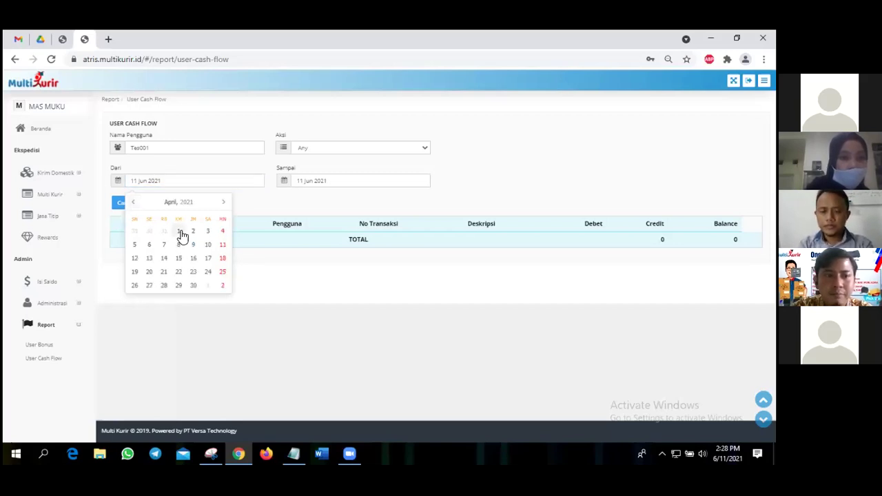
{"action": "left_click", "coordinate": [179, 232]}
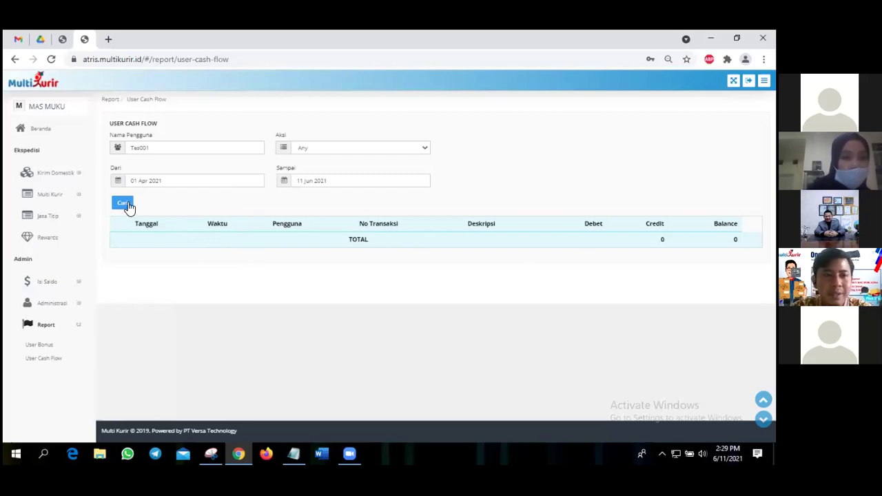
{"action": "left_click", "coordinate": [124, 204]}
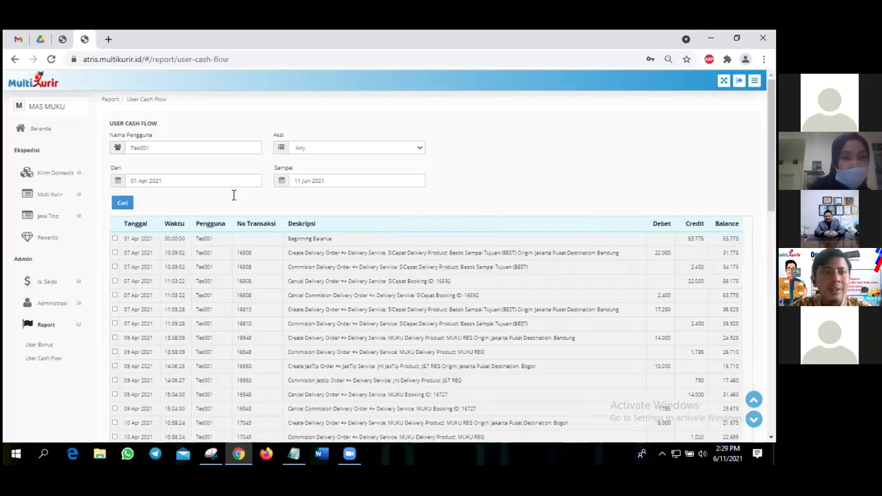
{"action": "scroll", "coordinate": [233, 193], "scroll_direction": "down", "scroll_amount": 2}
{"action": "scroll", "coordinate": [237, 195], "scroll_direction": "up", "scroll_amount": 2}
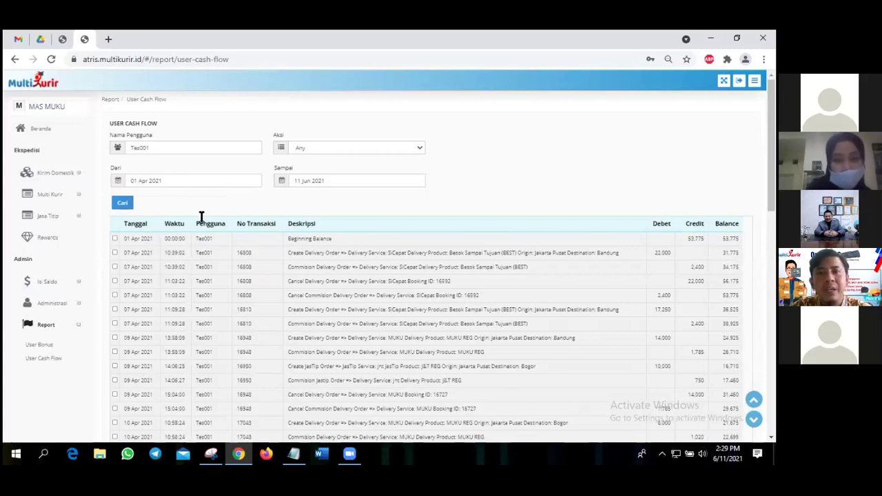
{"action": "scroll", "coordinate": [617, 185], "scroll_direction": "down", "scroll_amount": 1}
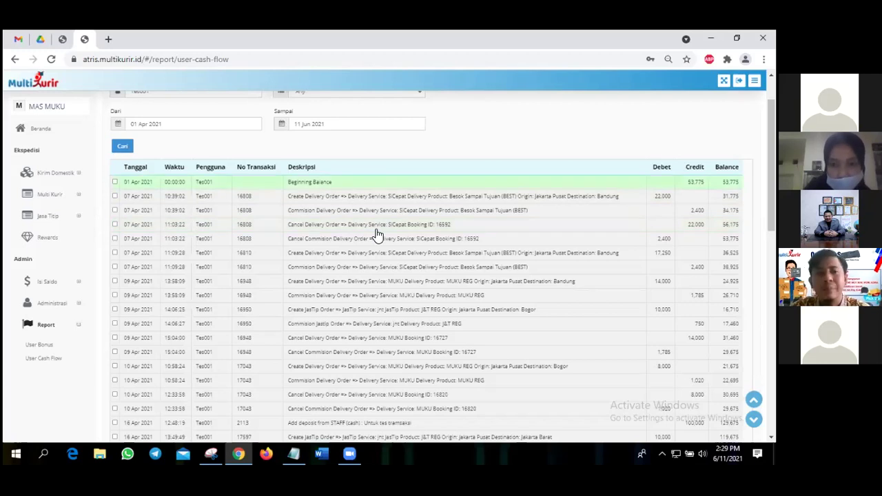
{"action": "scroll", "coordinate": [376, 236], "scroll_direction": "down", "scroll_amount": 2}
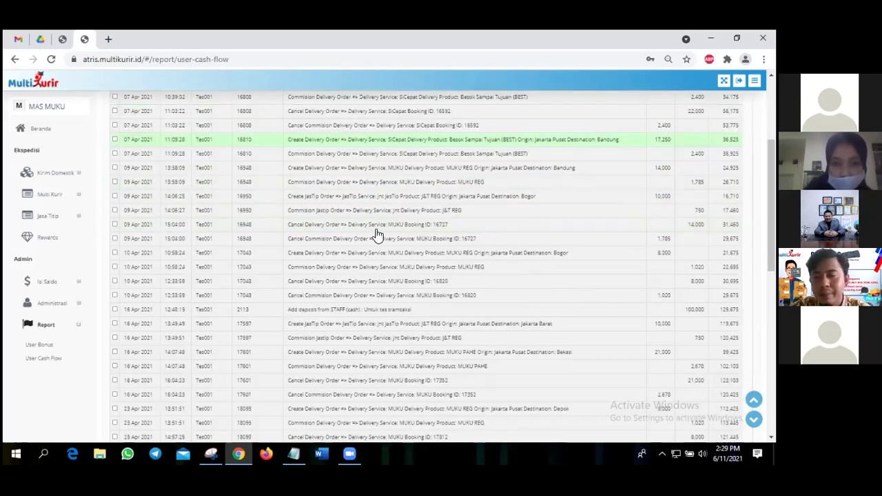
{"action": "scroll", "coordinate": [377, 236], "scroll_direction": "up", "scroll_amount": 2}
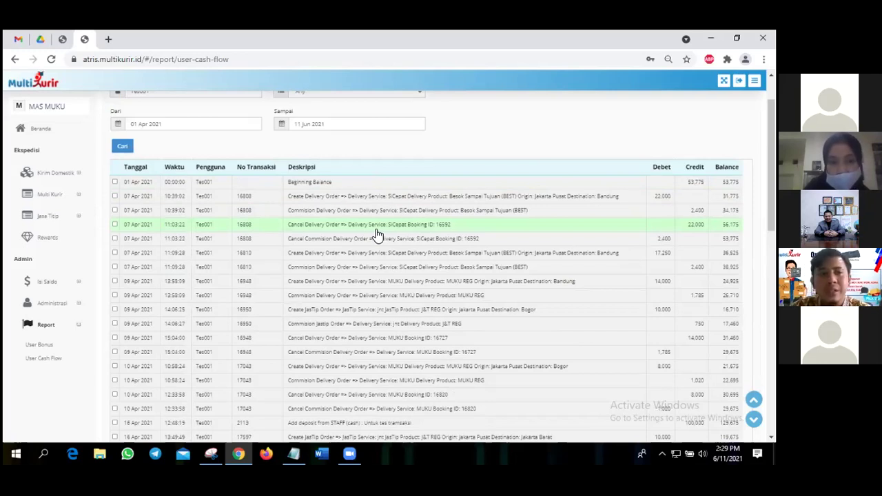
Check the 07 Apr cancel and 11:09:28 delivery-order and commission rows.
{"action": "left_click", "coordinate": [189, 227]}
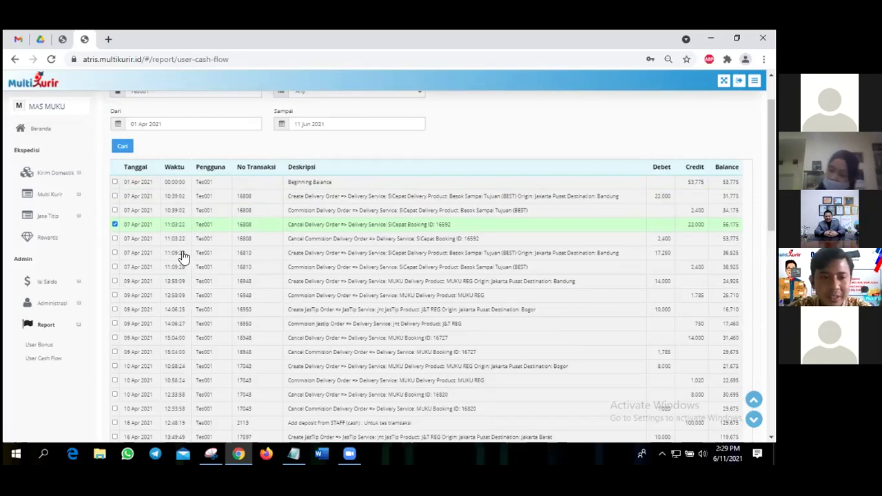
{"action": "left_click", "coordinate": [183, 256]}
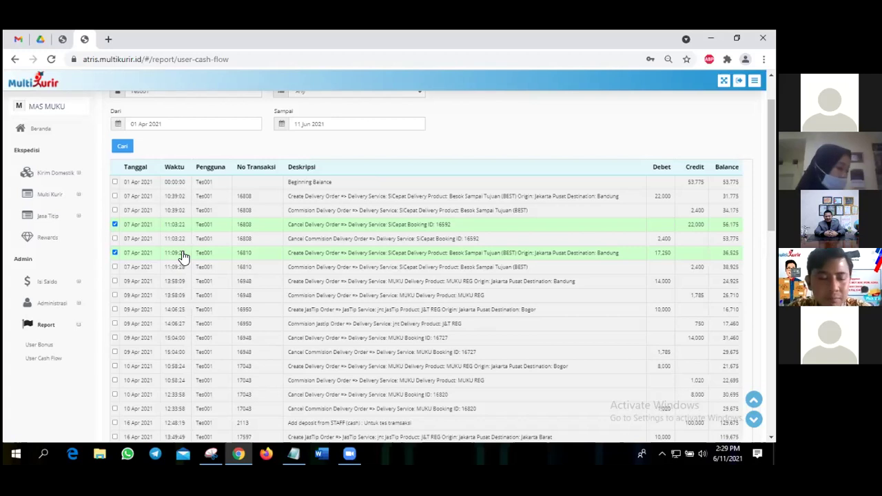
{"action": "left_click", "coordinate": [176, 241]}
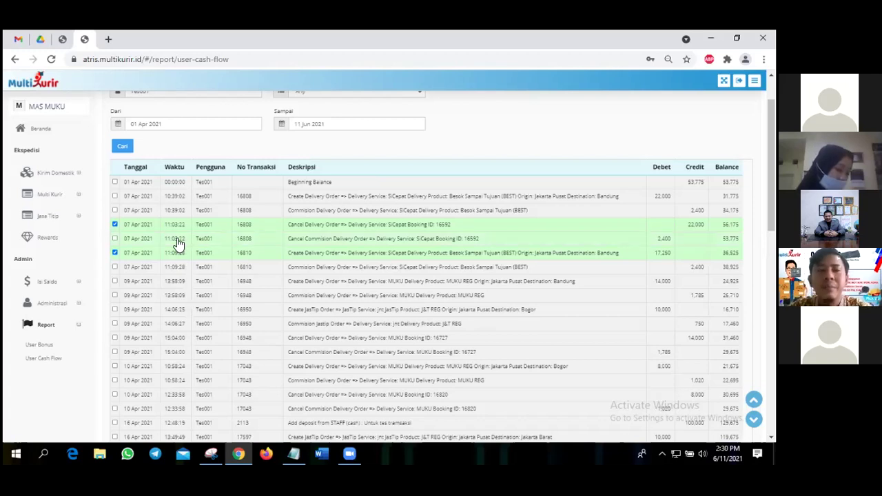
{"action": "left_click", "coordinate": [173, 268]}
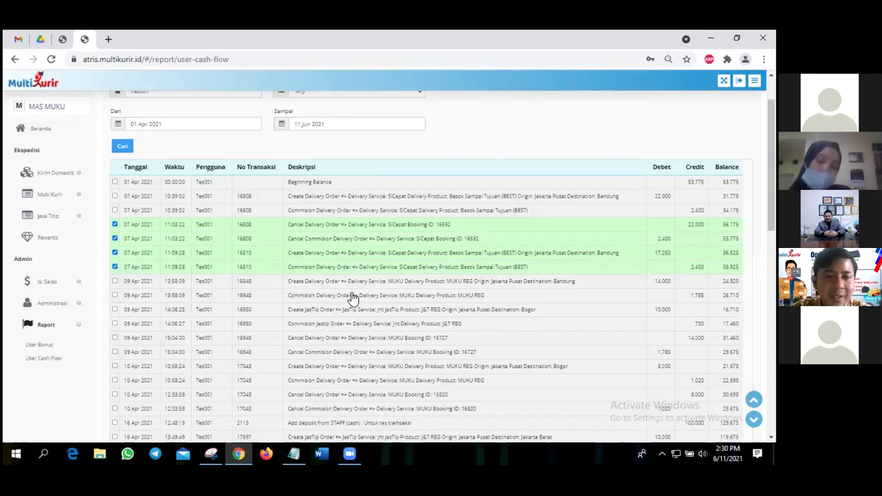
Collapse the Report menu and expand Kirim Domestik in the sidebar.
{"action": "scroll", "coordinate": [183, 255], "scroll_direction": "down", "scroll_amount": 10}
{"action": "scroll", "coordinate": [25, 332], "scroll_direction": "up", "scroll_amount": 10}
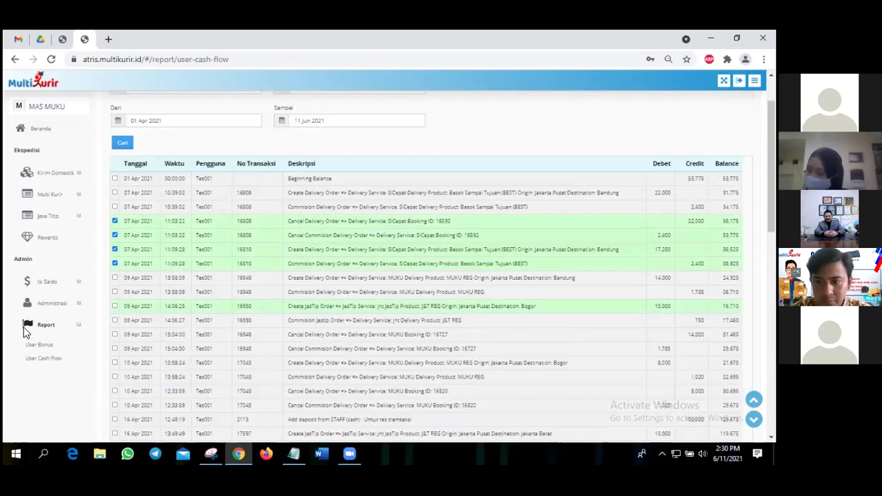
{"action": "left_click", "coordinate": [114, 306]}
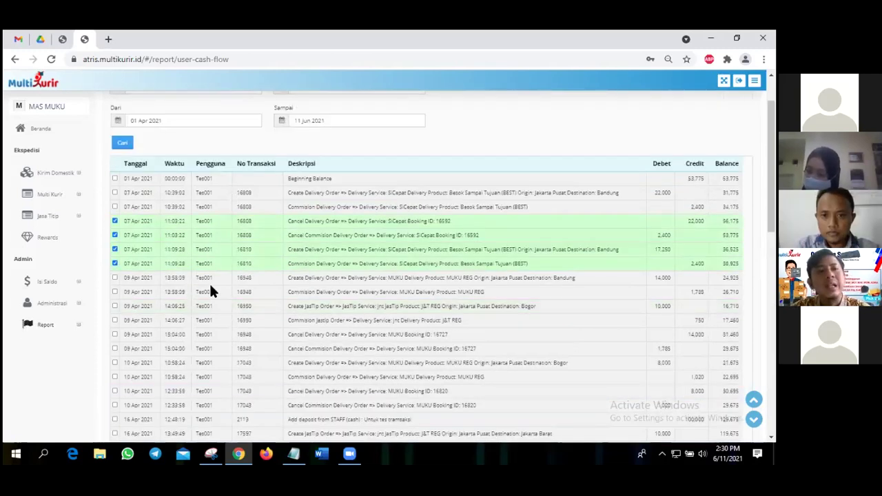
{"action": "scroll", "coordinate": [30, 171], "scroll_direction": "up", "scroll_amount": 1}
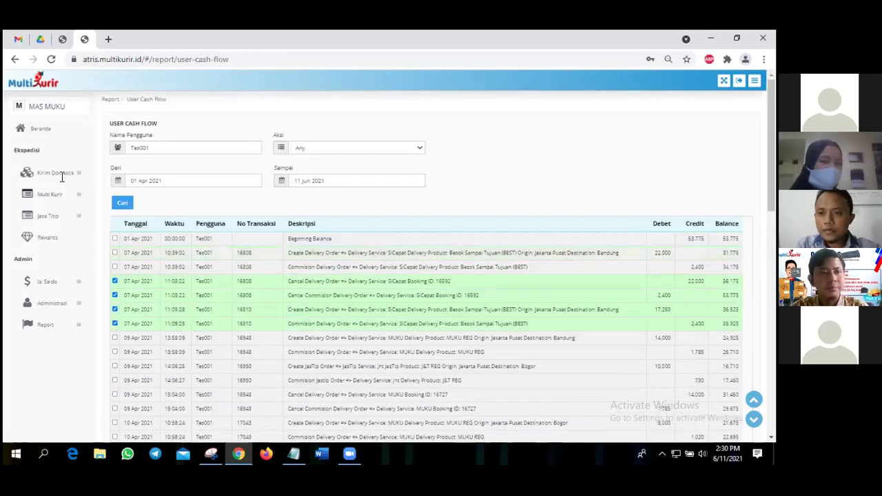
{"action": "left_click", "coordinate": [62, 177]}
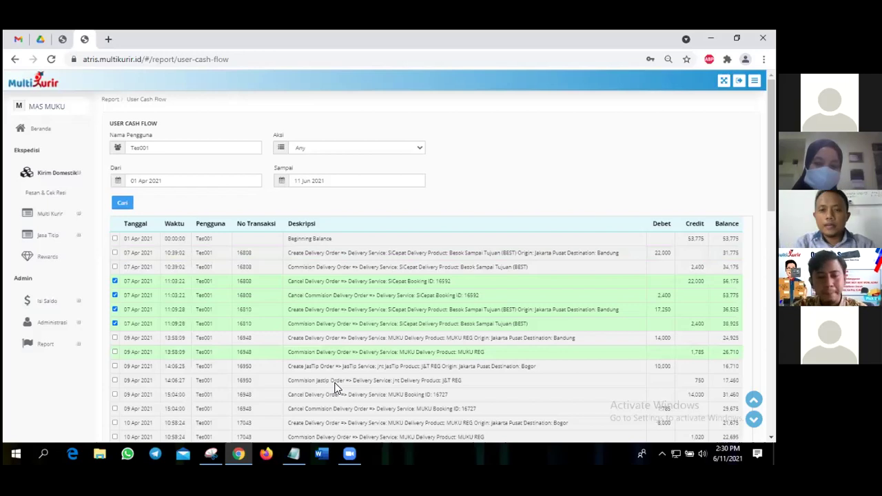